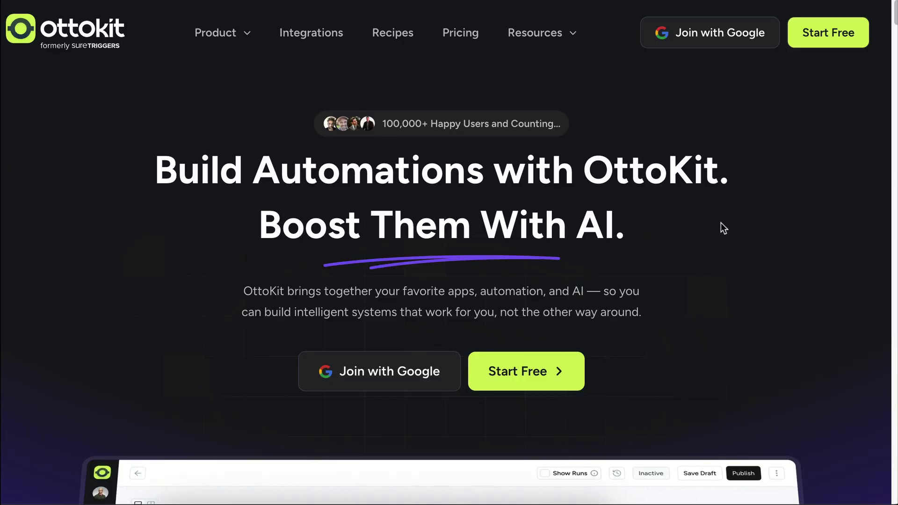
Return the Google Forms trigger to its Select choices and list the available trigger apps
scroll(720, 223, "down", 15)
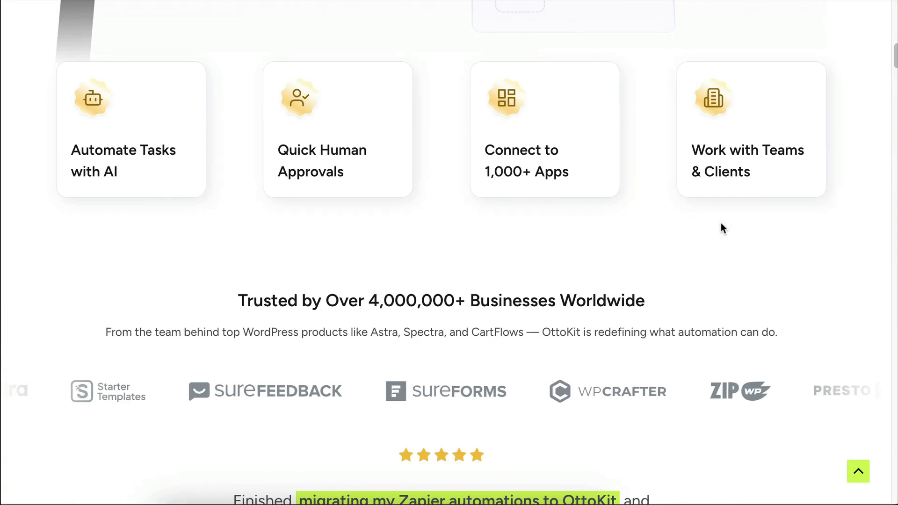
scroll(720, 223, "down", 20)
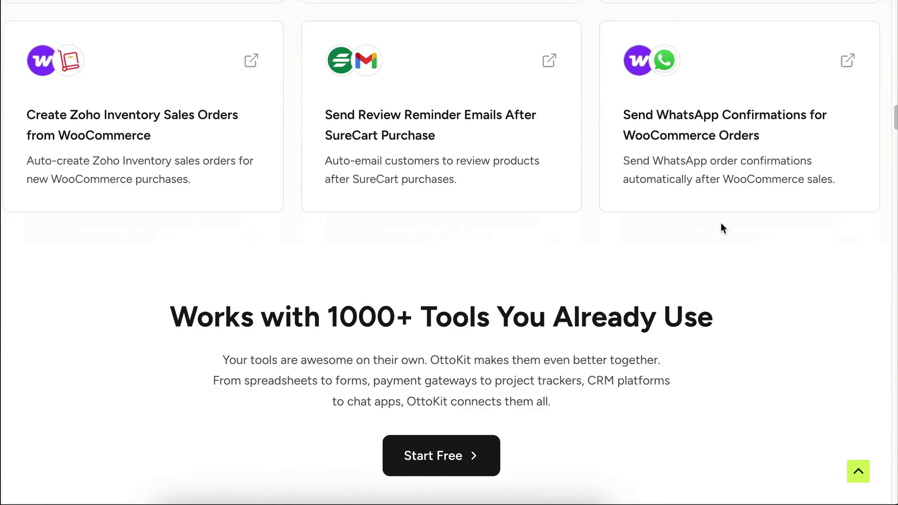
scroll(721, 224, "down", 3)
left_click_drag(783, 194, 103, 184)
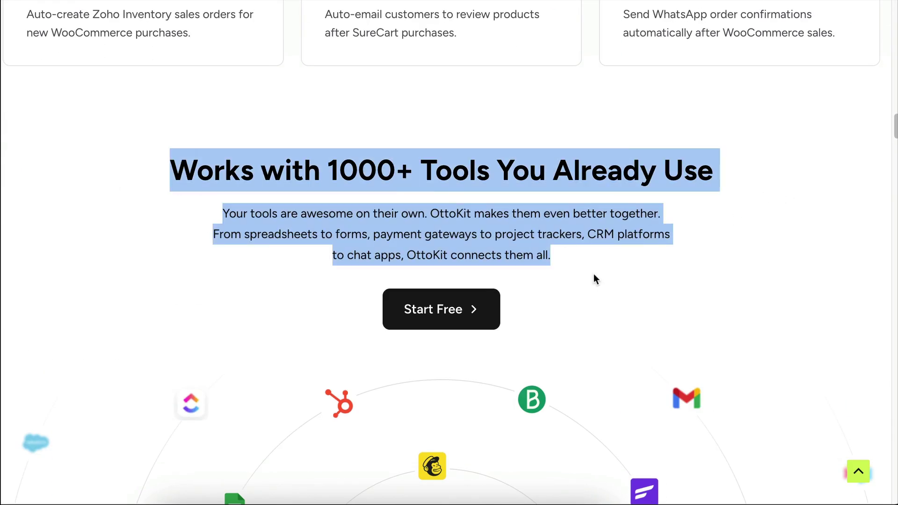
scroll(601, 276, "down", 4)
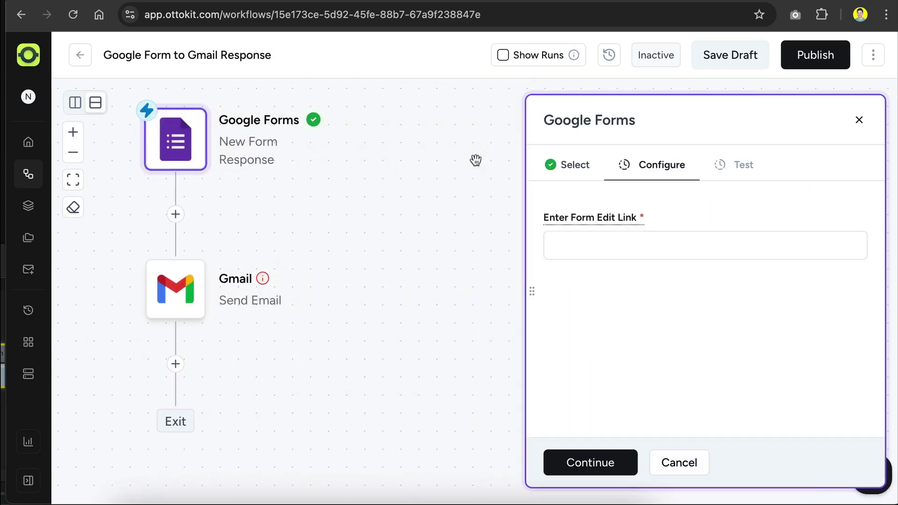
left_click(574, 170)
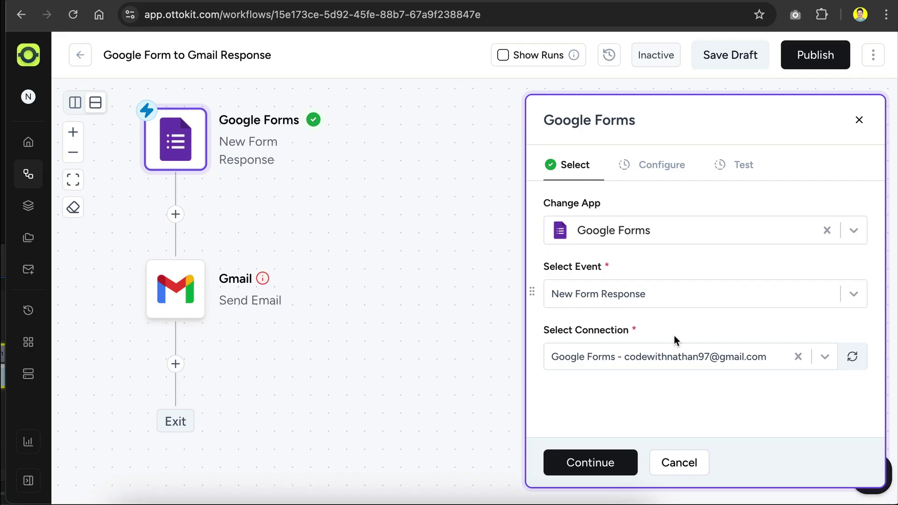
left_click(644, 231)
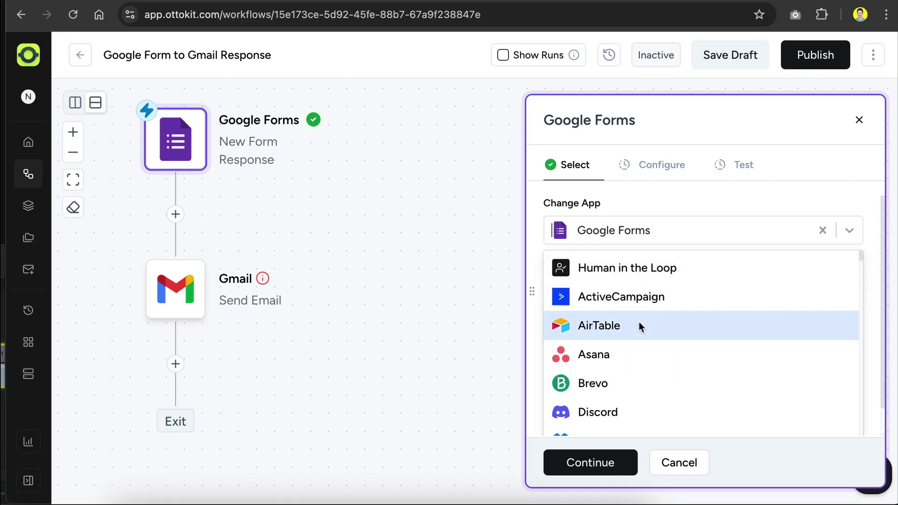
Scroll the AI Workshop Feedback form's questions and view its 2 responses in Summary
scroll(638, 322, "down", 5)
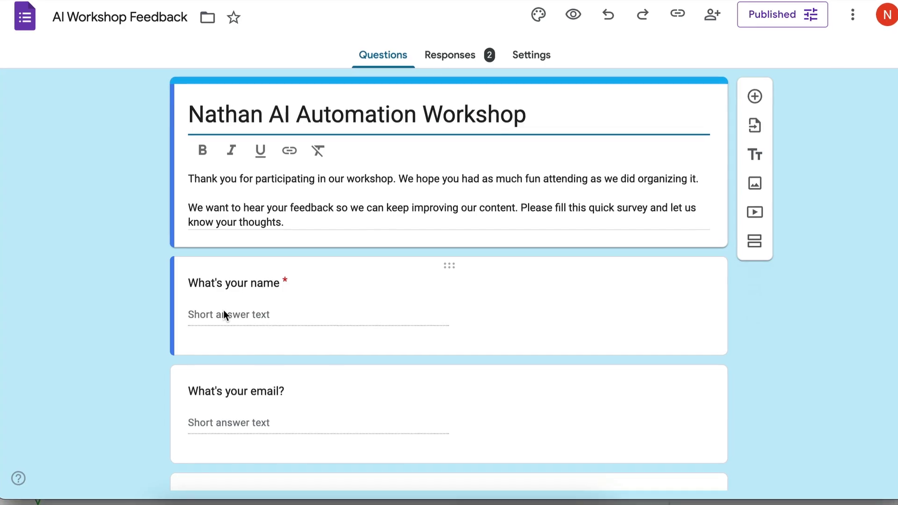
scroll(234, 305, "down", 4)
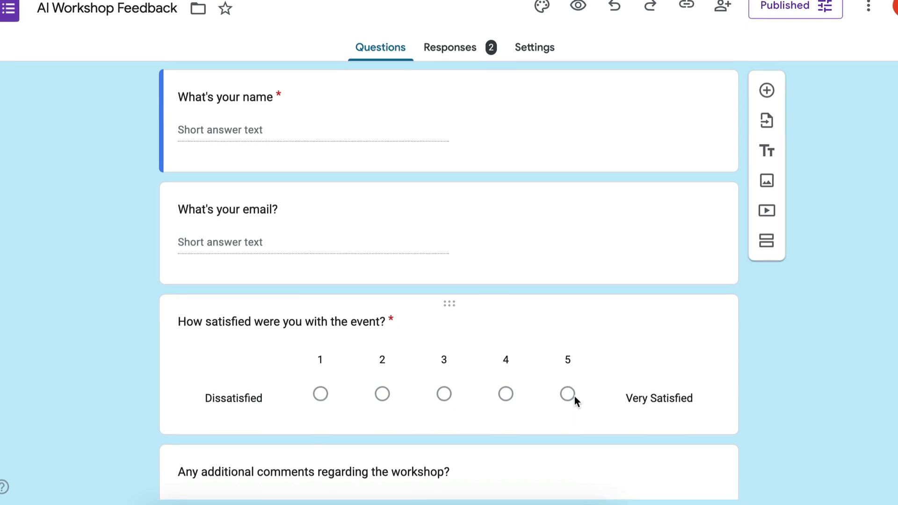
scroll(574, 397, "down", 3)
left_click(436, 51)
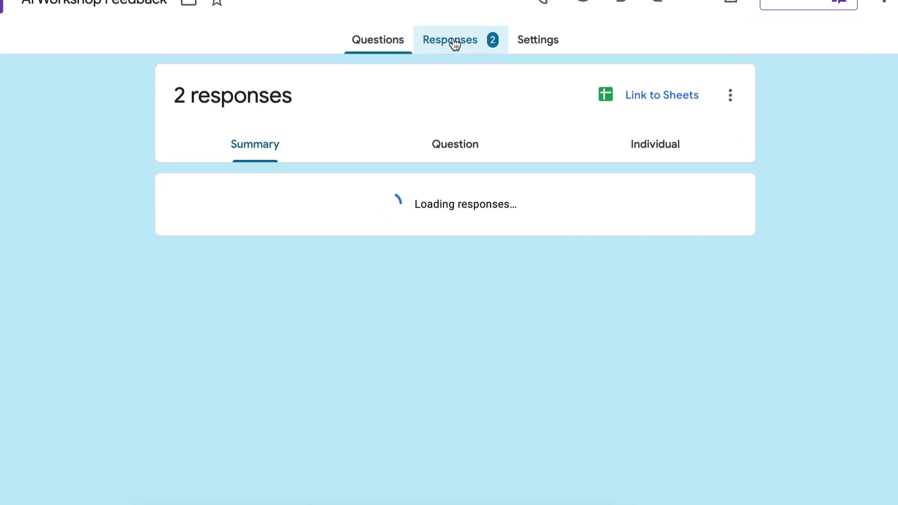
scroll(365, 206, "down", 7)
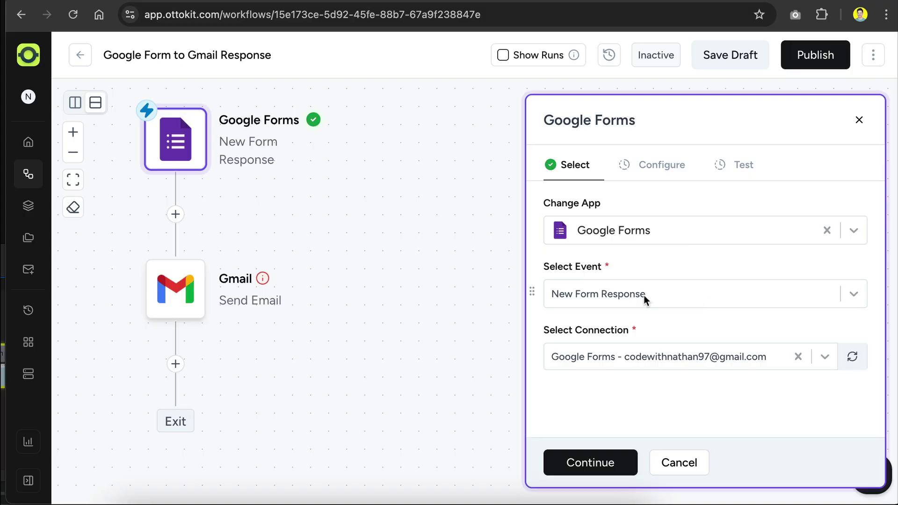
left_click(645, 294)
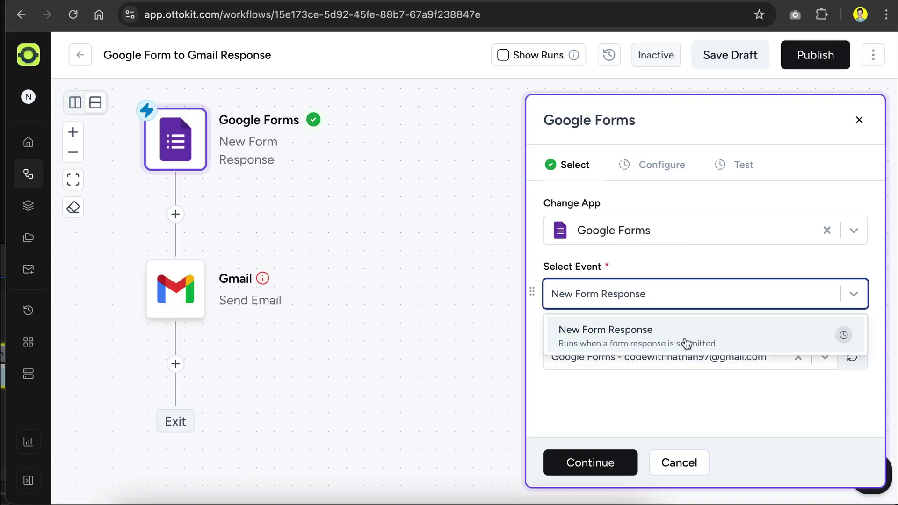
Keep New Form Response and the existing Google Forms connection, then continue
left_click(729, 342)
left_click(664, 355)
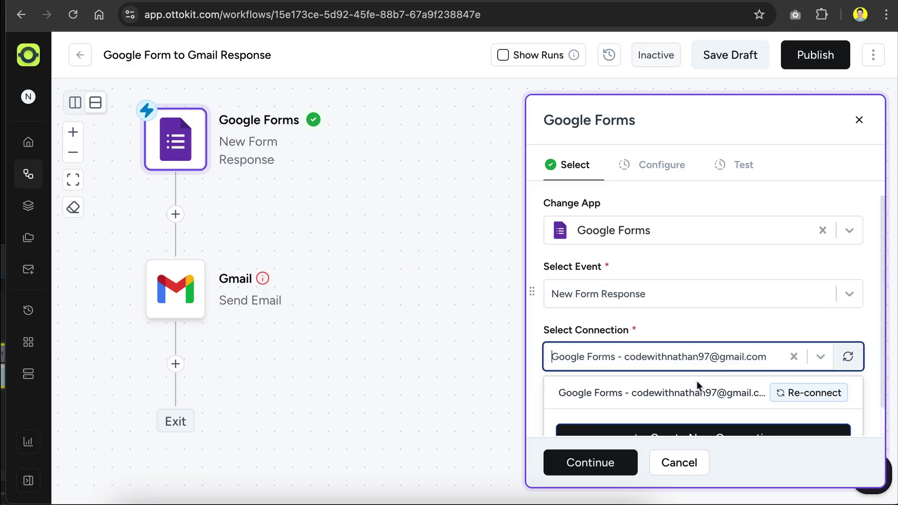
left_click(592, 395)
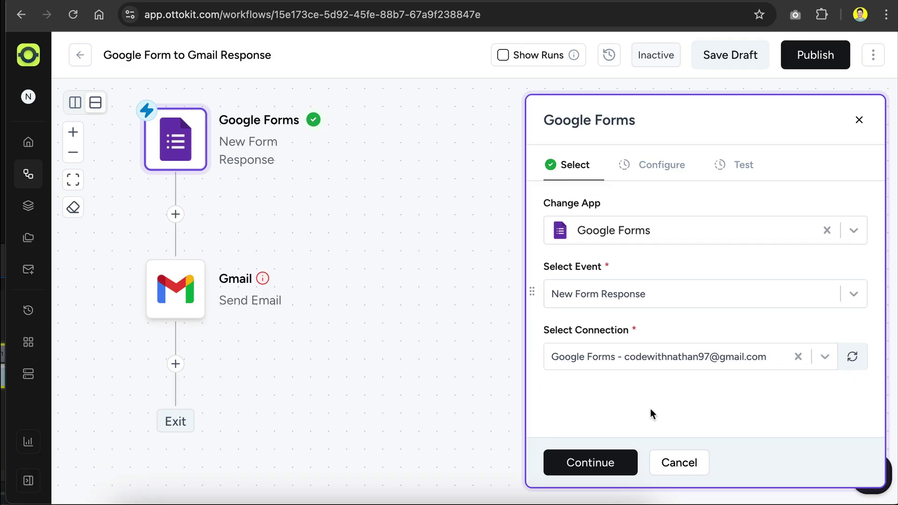
left_click(582, 463)
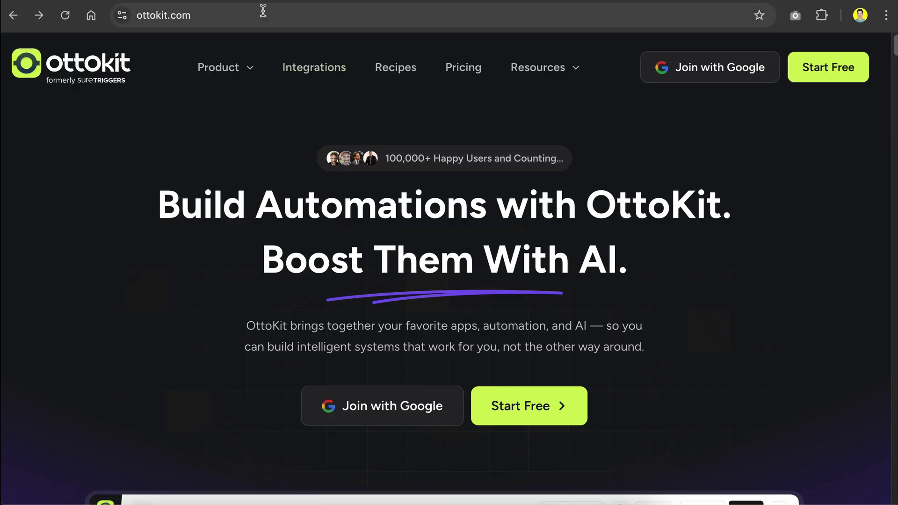
Go to app.ottokit.com, expand the sidebar, select the prompt box and browse the recipe cards
left_click(341, 23)
left_click(770, 321)
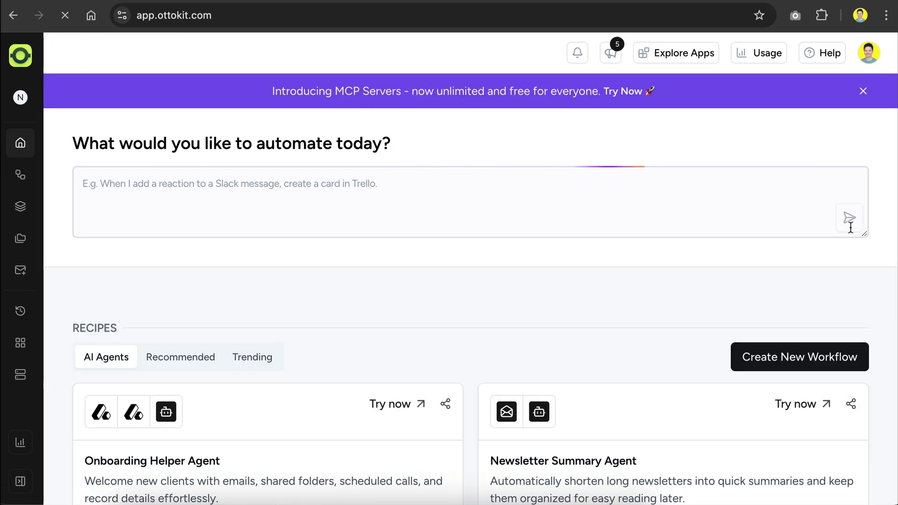
left_click(20, 481)
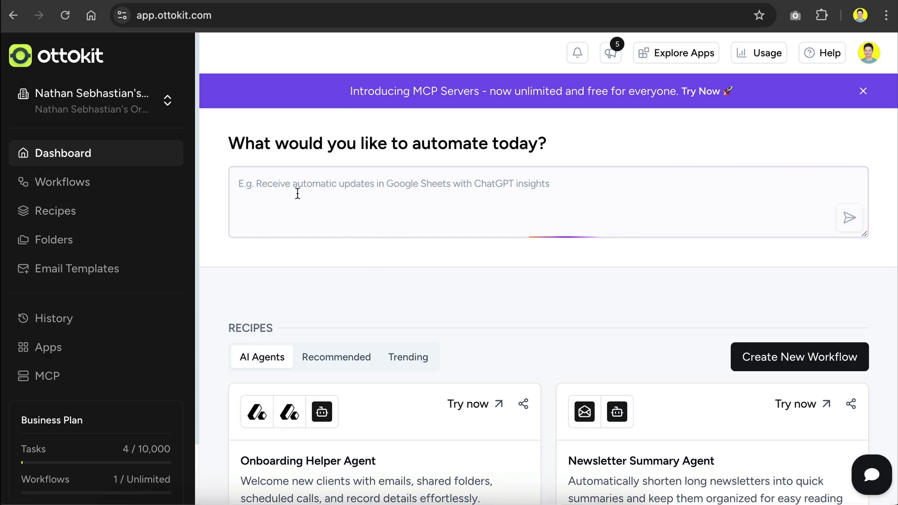
left_click(411, 193)
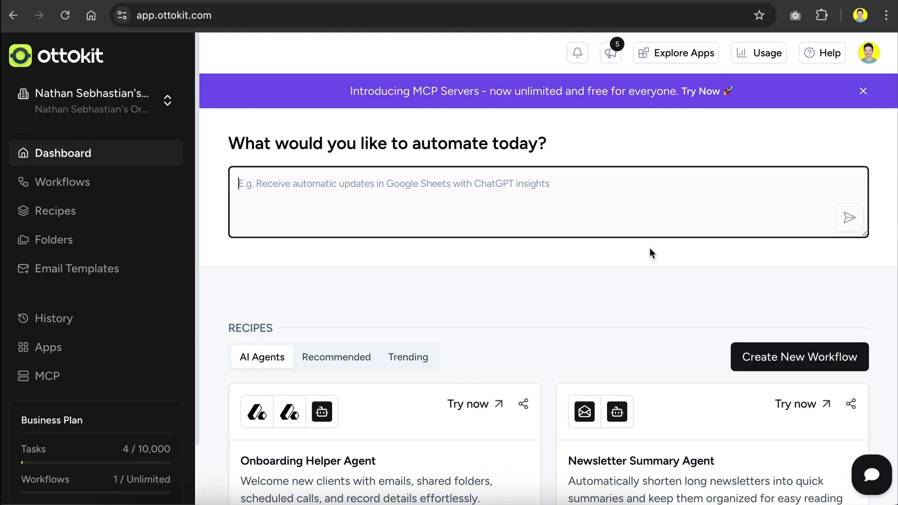
scroll(650, 250, "down", 4)
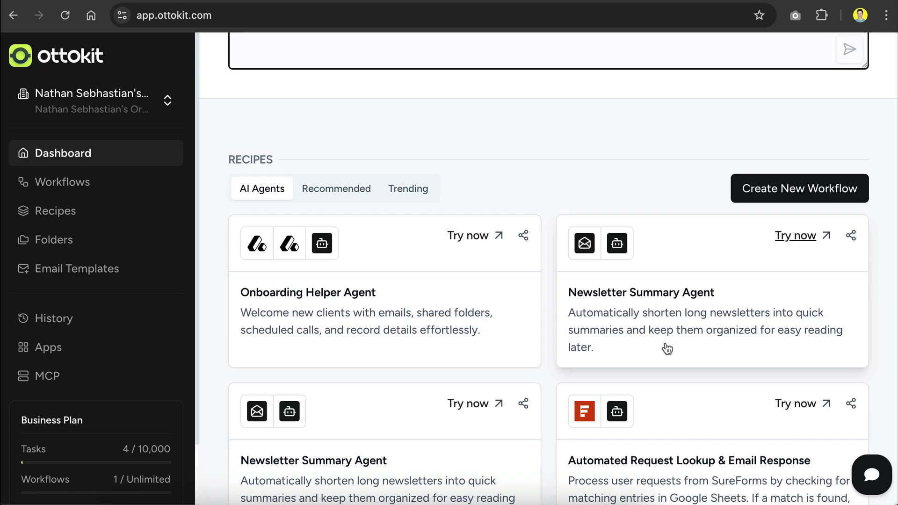
scroll(669, 341, "down", 1)
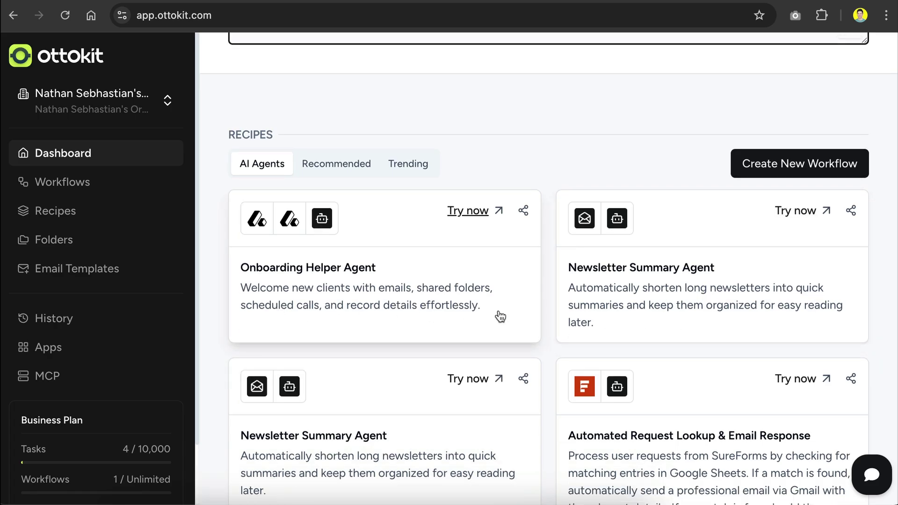
scroll(500, 317, "up", 5)
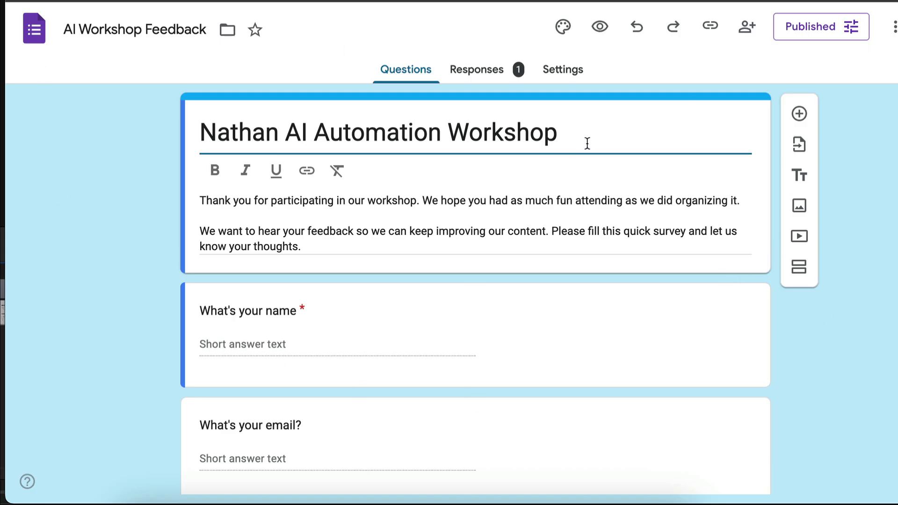
left_click_drag(580, 139, 200, 134)
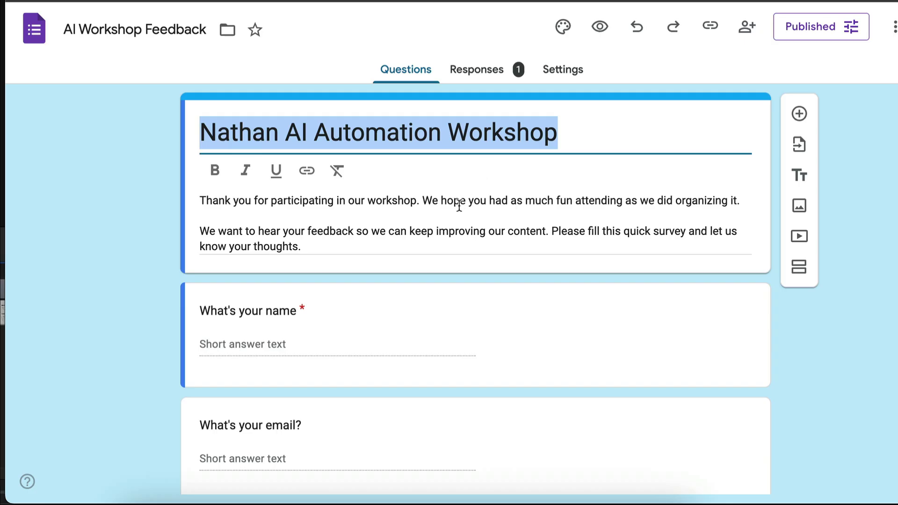
left_click(129, 230)
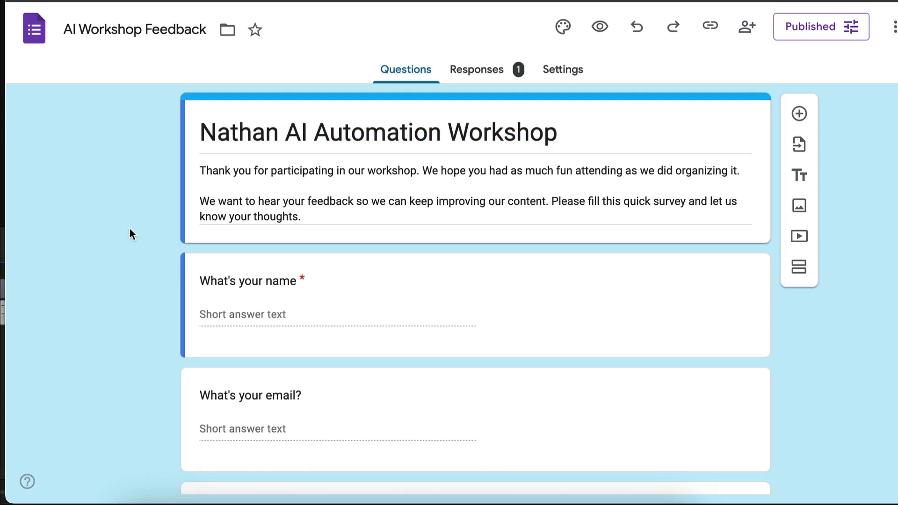
scroll(145, 205, "down", 3)
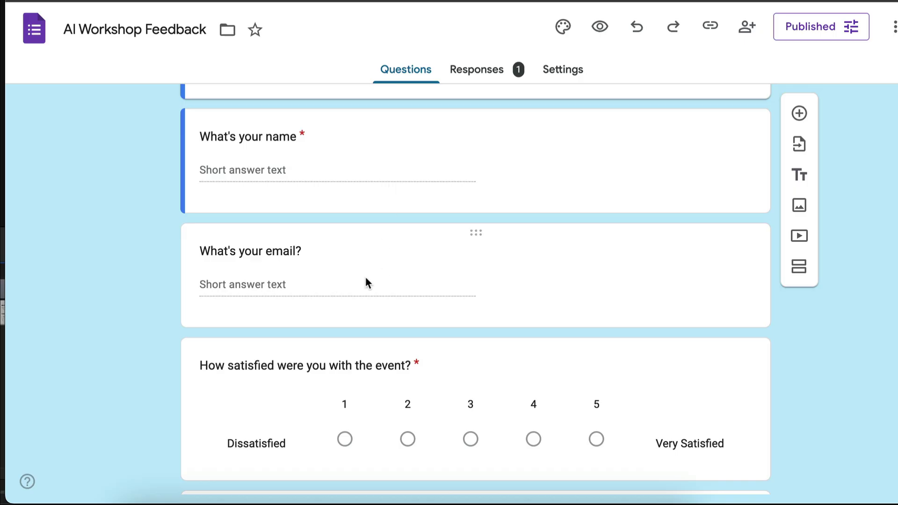
scroll(443, 298, "down", 3)
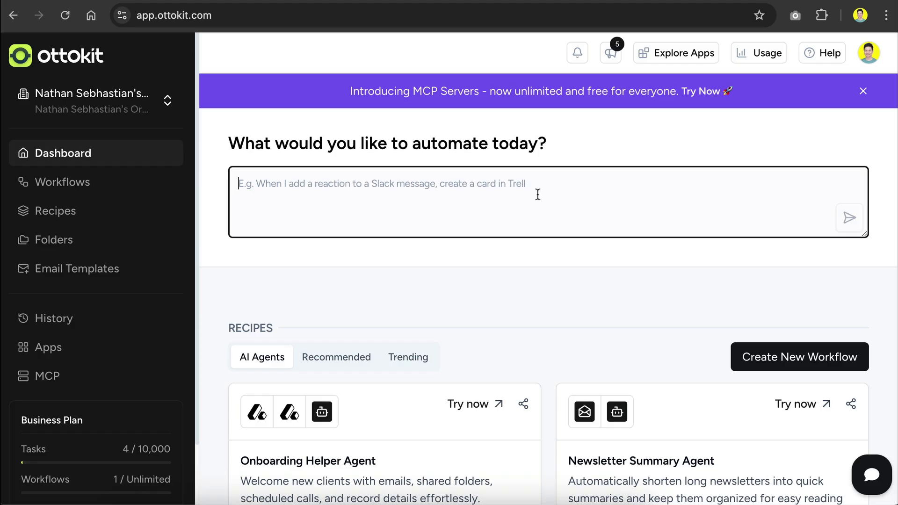
Paste the Google Form-to-Gmail automation request, remove the Gmail chip, and submit it
type("when I receive a new response from Google Form, send a response using Gmail")
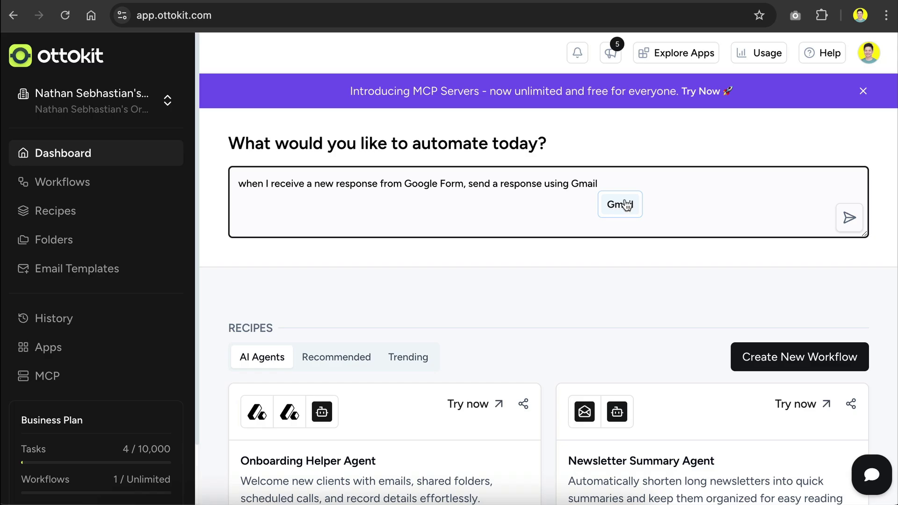
left_click(627, 204)
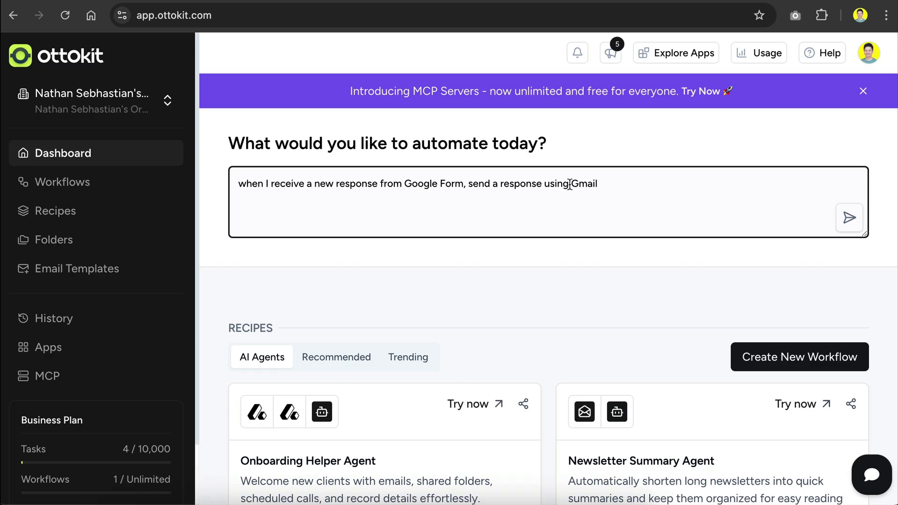
left_click(845, 220)
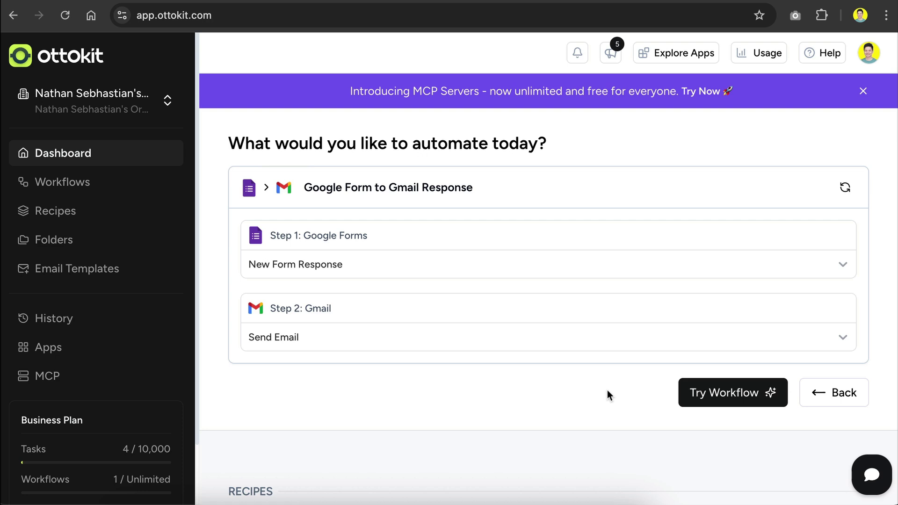
Create the Google Form to Gmail Response workflow, fit it to screen, and open the Google Forms node
left_click(723, 398)
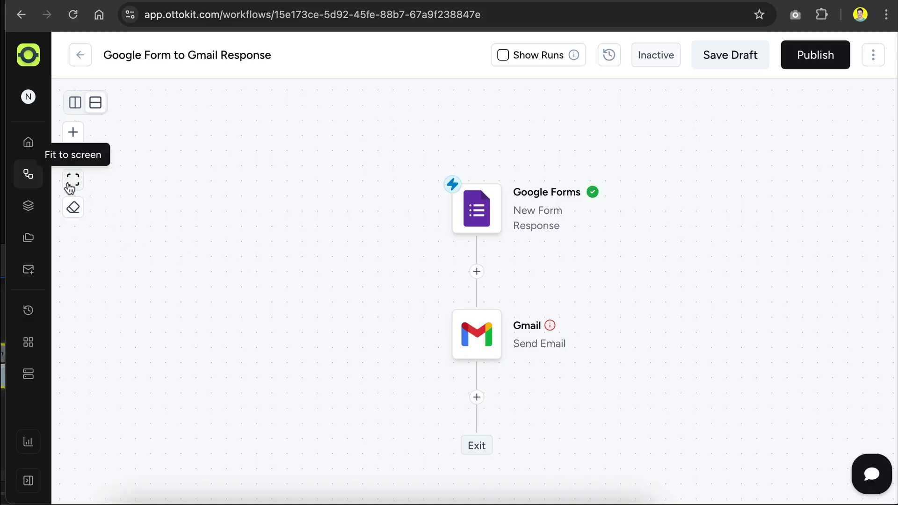
left_click(70, 187)
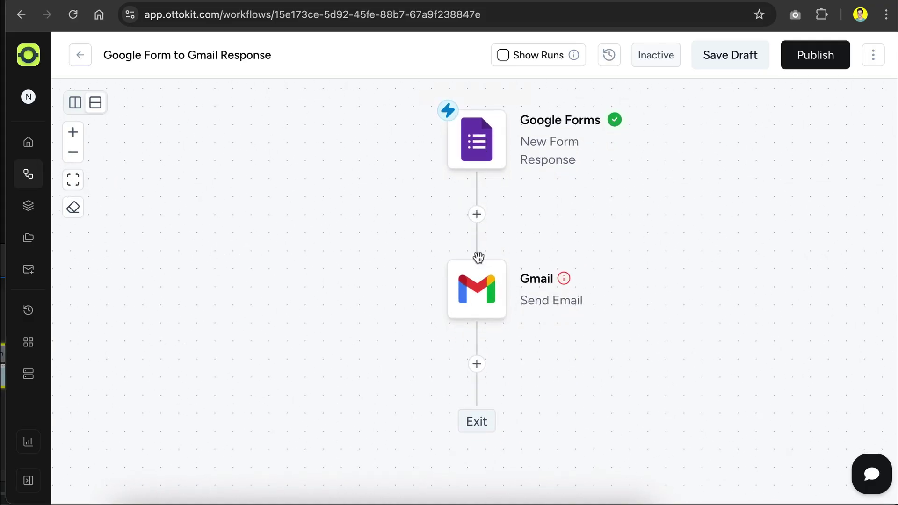
mouse_move(450, 119)
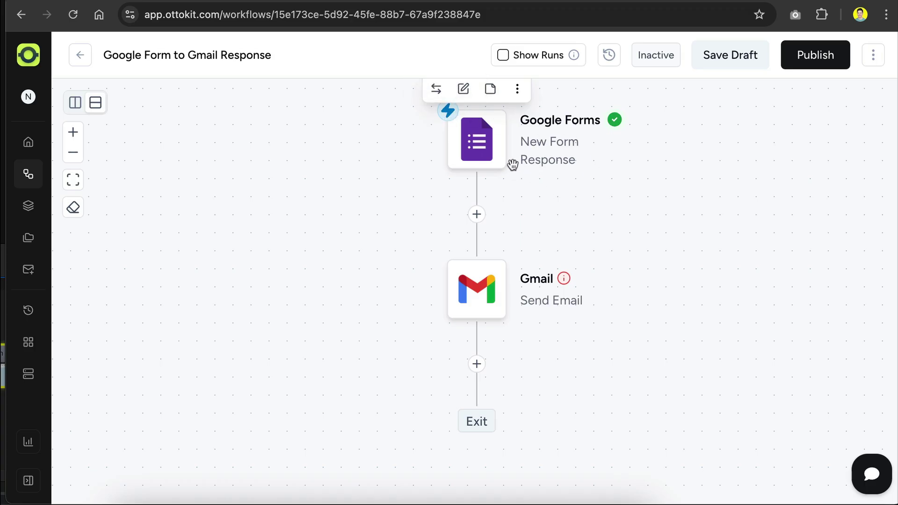
left_click(475, 160)
Reopen the trigger's app choices, browse the app list, and keep Google Forms as the app
left_click(574, 167)
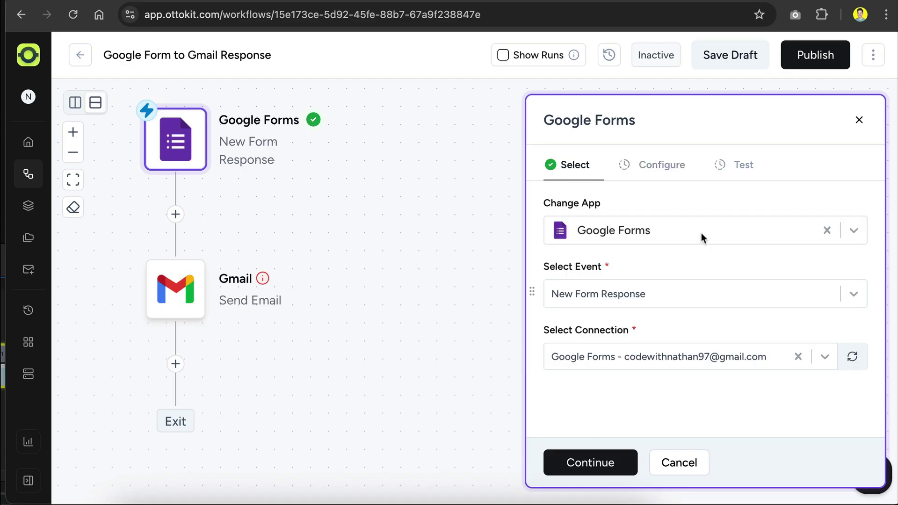
left_click(645, 231)
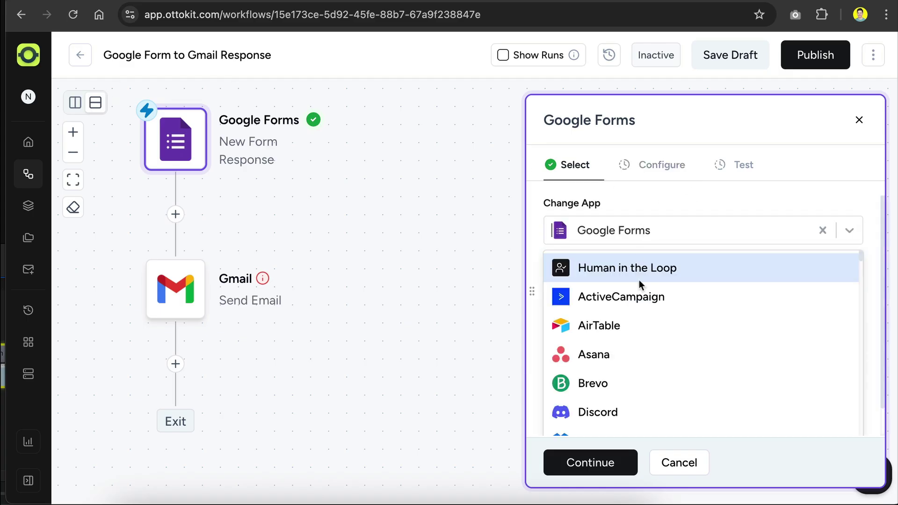
scroll(639, 322, "down", 8)
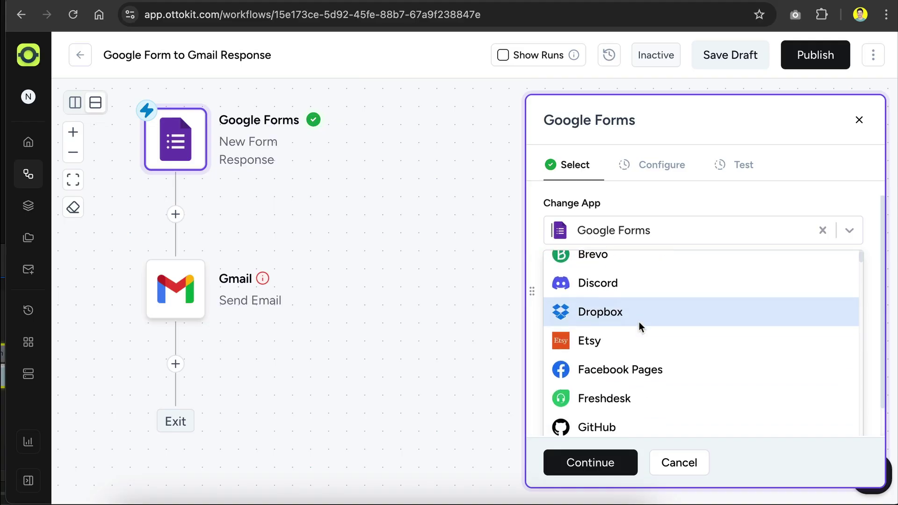
scroll(639, 322, "down", 10)
scroll(638, 322, "up", 15)
scroll(638, 321, "down", 3)
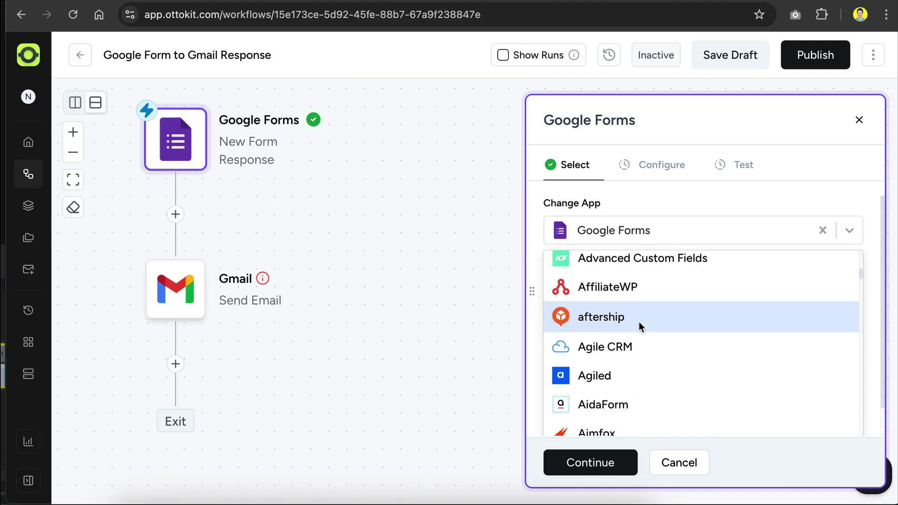
scroll(639, 322, "up", 3)
scroll(639, 321, "down", 10)
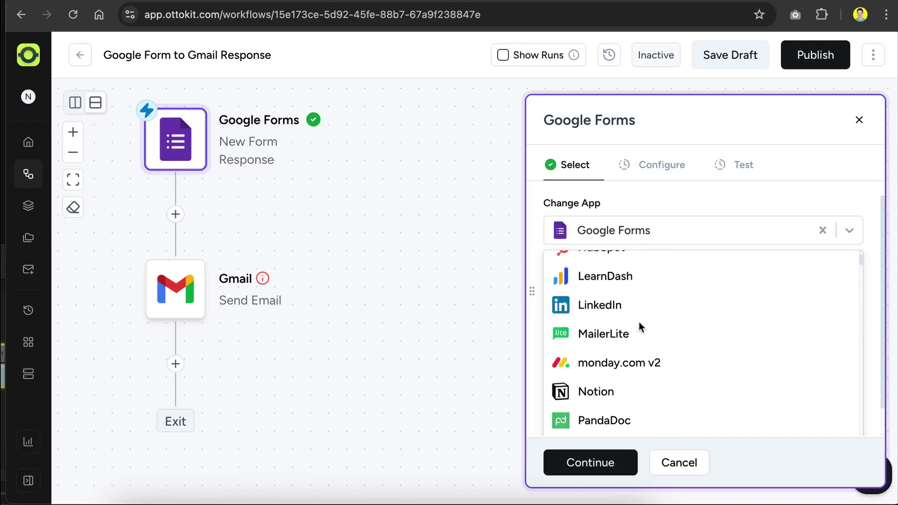
scroll(638, 322, "up", 10)
type("disc")
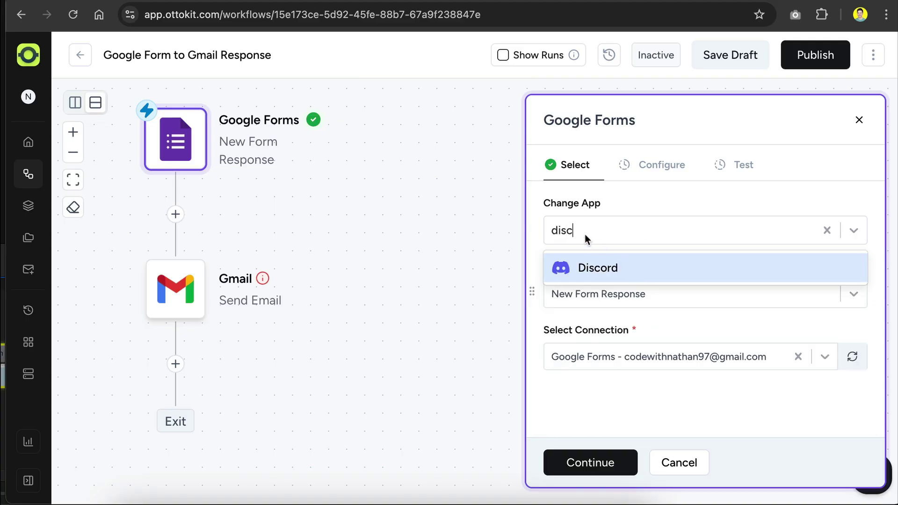
key("BackSpace")
key("BackSpace")
key("BackSpace")
key("BackSpace")
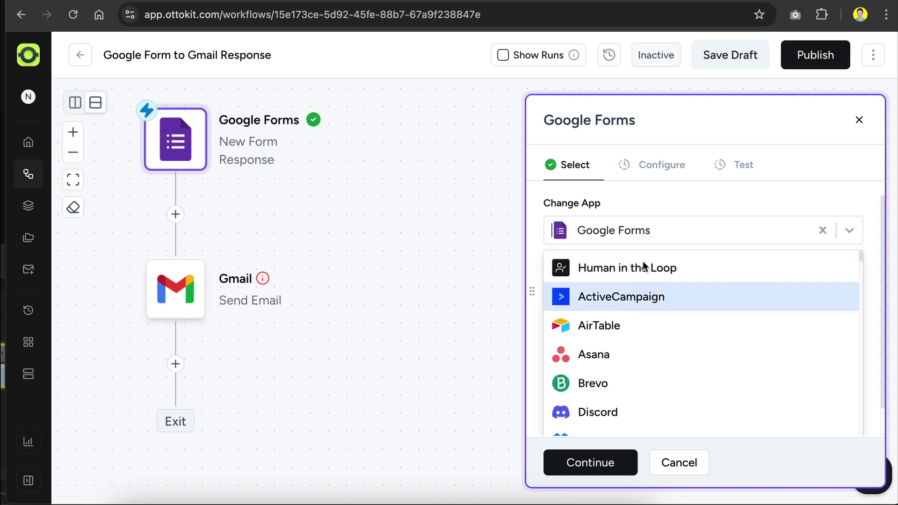
left_click(668, 201)
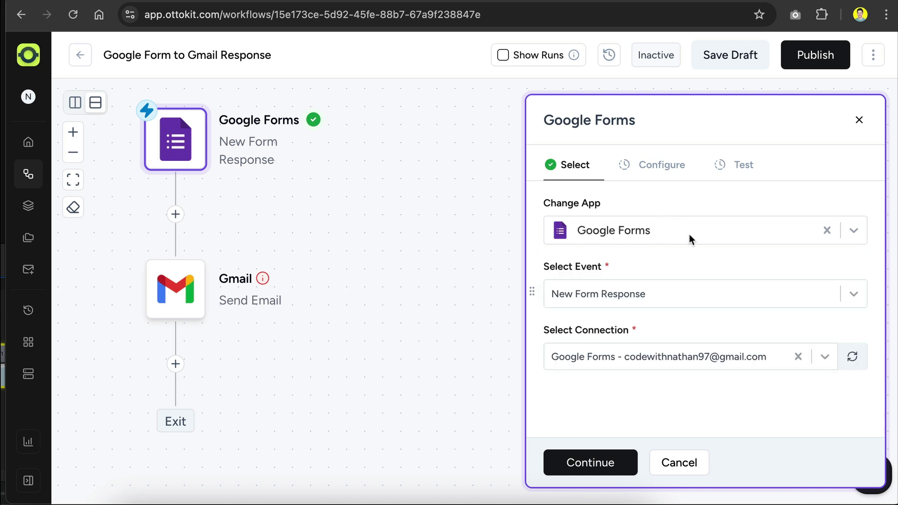
Keep New Form Response with the existing Google Forms connection and continue to Configure
left_click(643, 294)
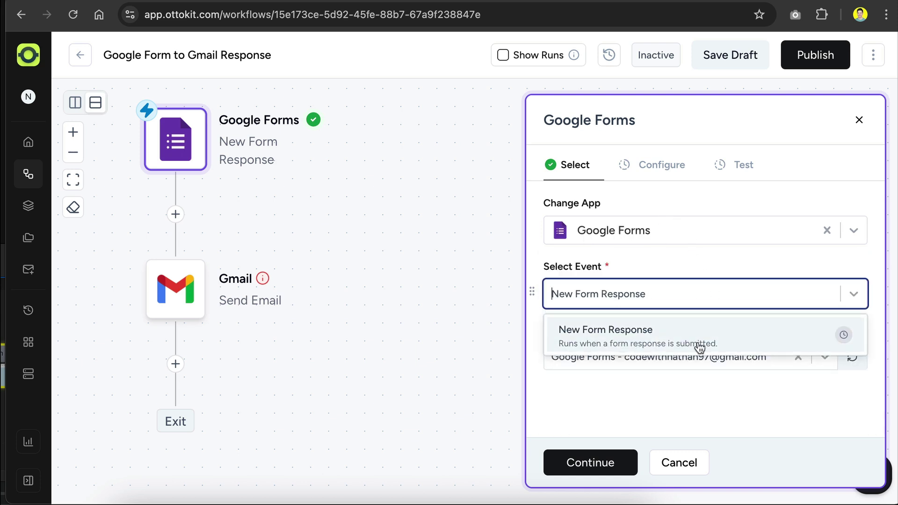
left_click(730, 341)
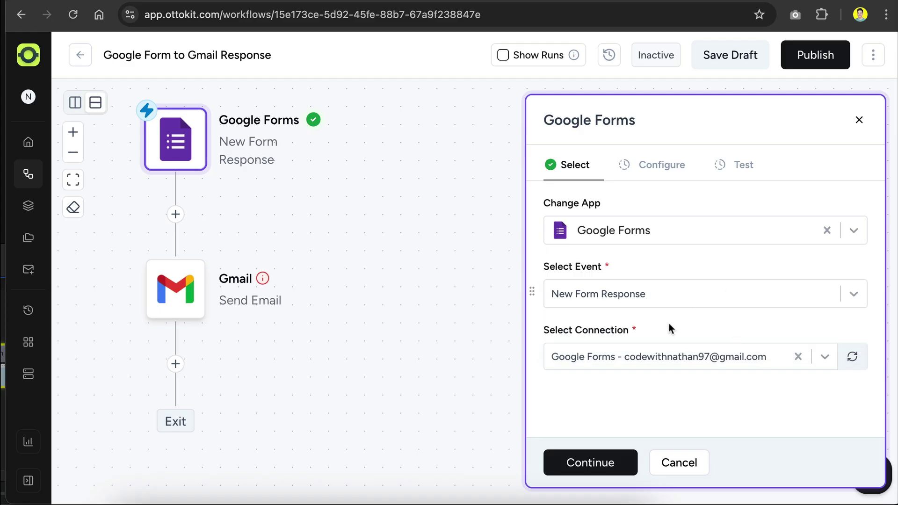
left_click(664, 355)
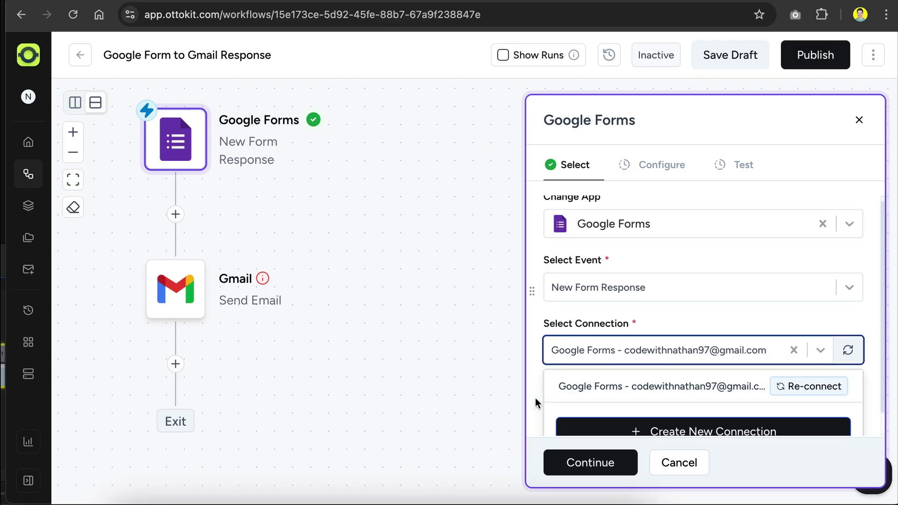
scroll(536, 399, "down", 1)
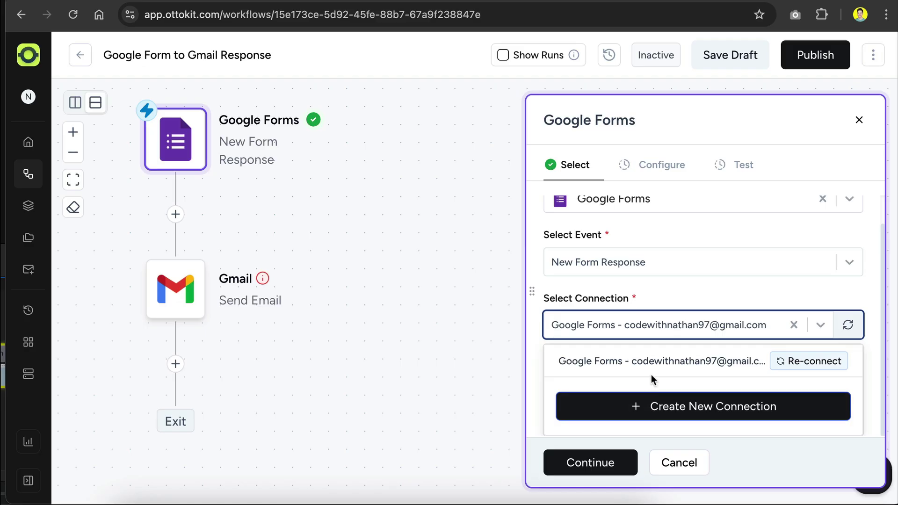
left_click(696, 294)
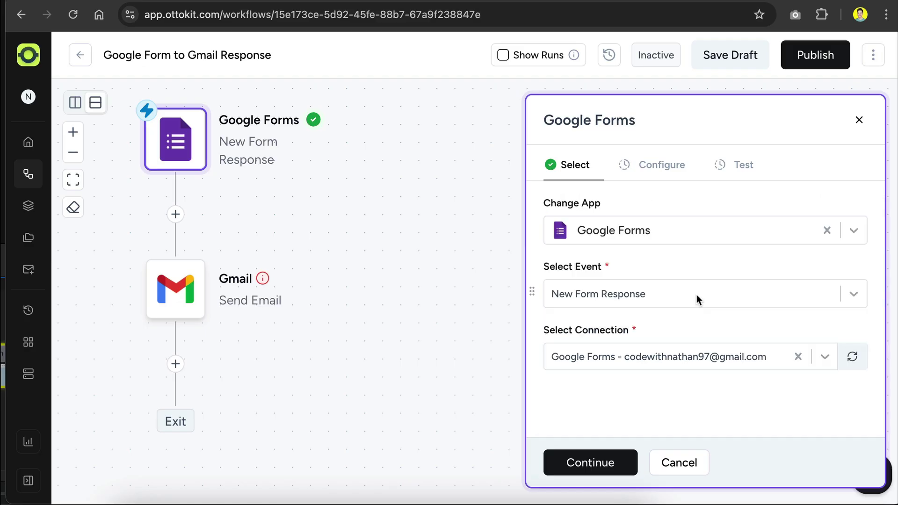
left_click(582, 463)
left_click(579, 251)
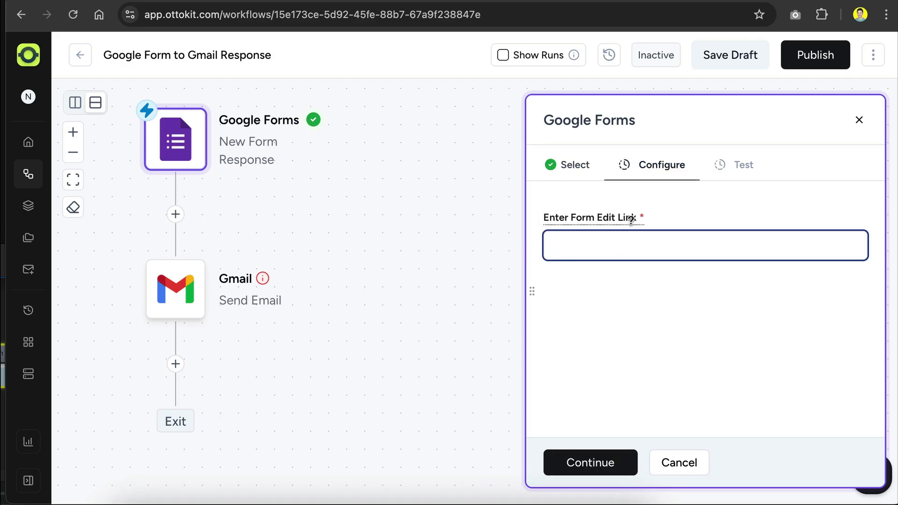
Copy the AI Workshop Feedback form's /edit URL from Google Forms and return to OttoKit
left_click(343, 7)
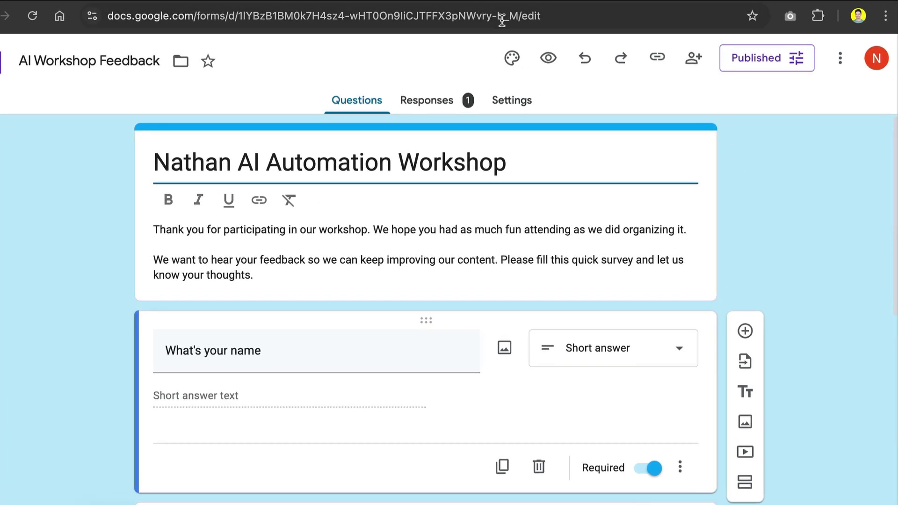
left_click(533, 21)
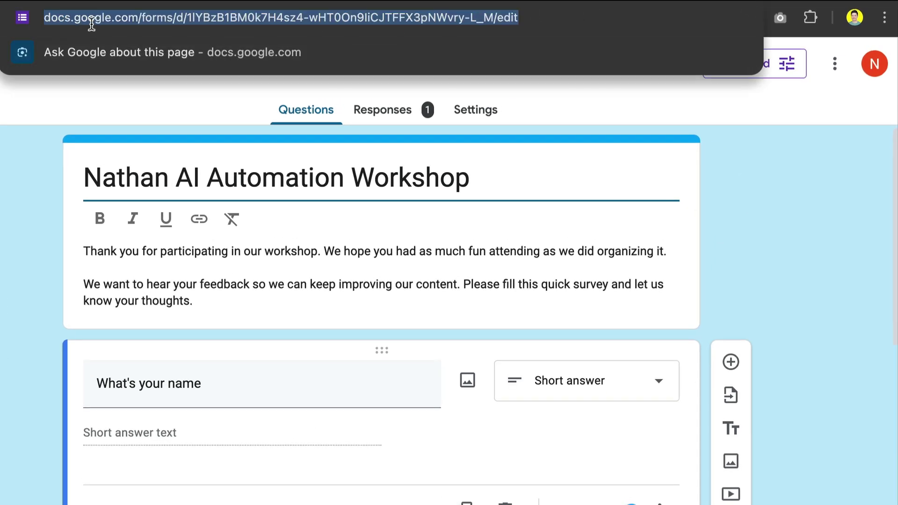
key("Right")
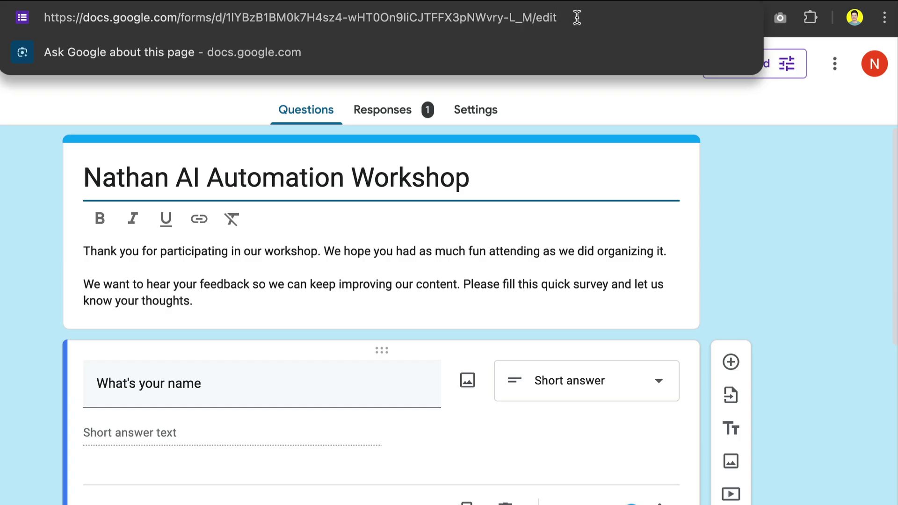
left_click(667, 105)
left_click(636, 65)
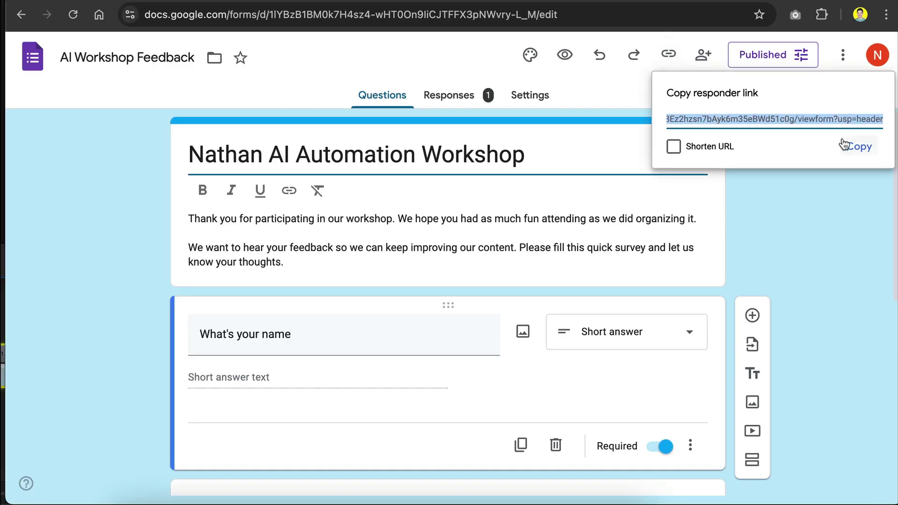
left_click(587, 85)
left_click(564, 15)
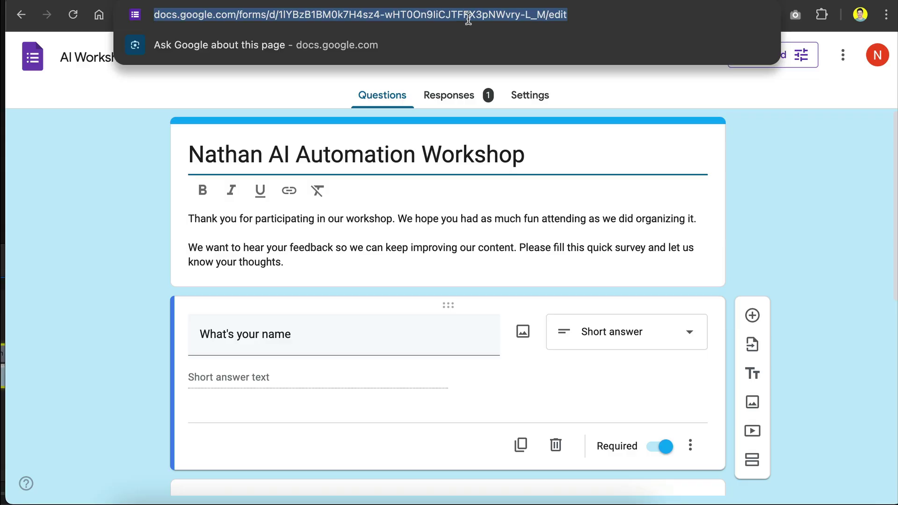
key("ctrl+Tab")
Paste the form edit link, continue, and fetch the latest response with satisfaction rating 4
key("ctrl+v")
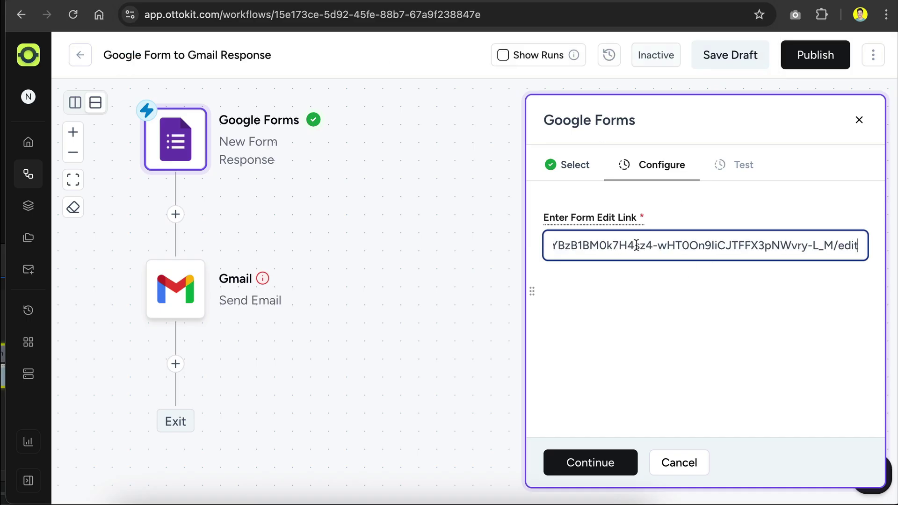
left_click(579, 451)
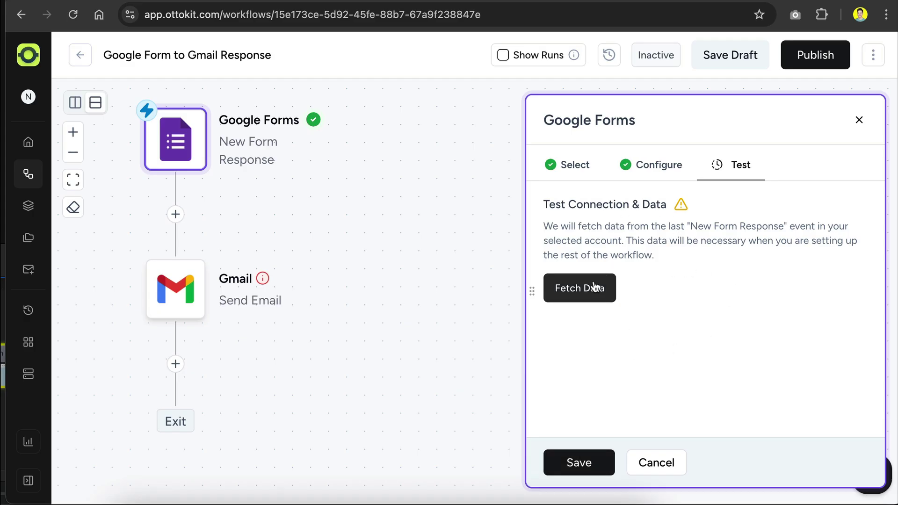
left_click(592, 297)
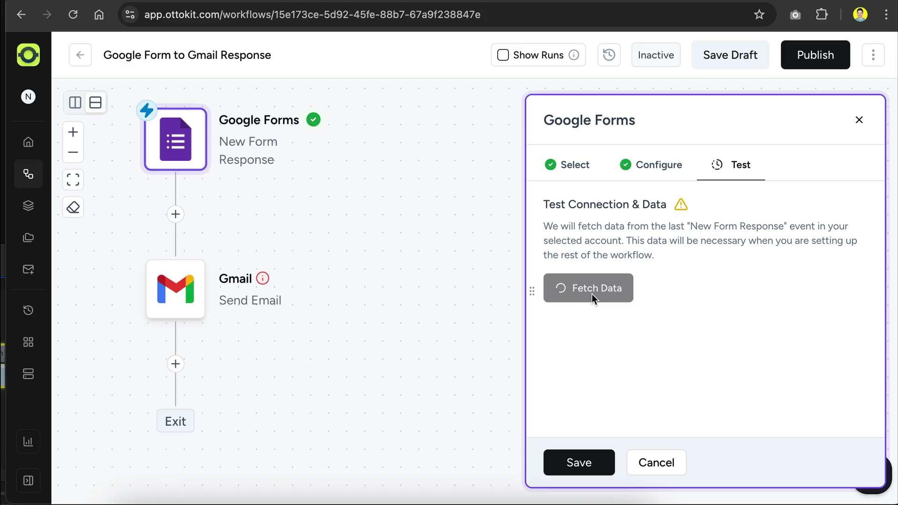
scroll(695, 281, "down", 2)
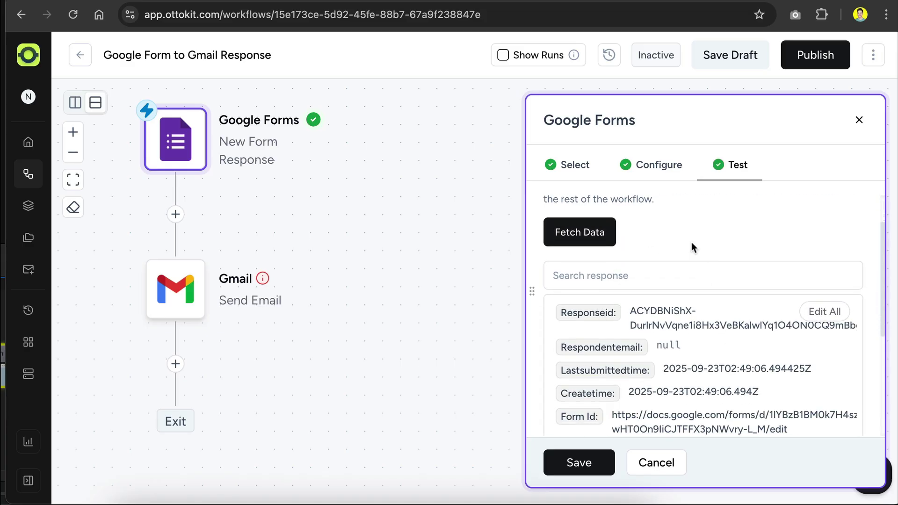
scroll(691, 243, "down", 4)
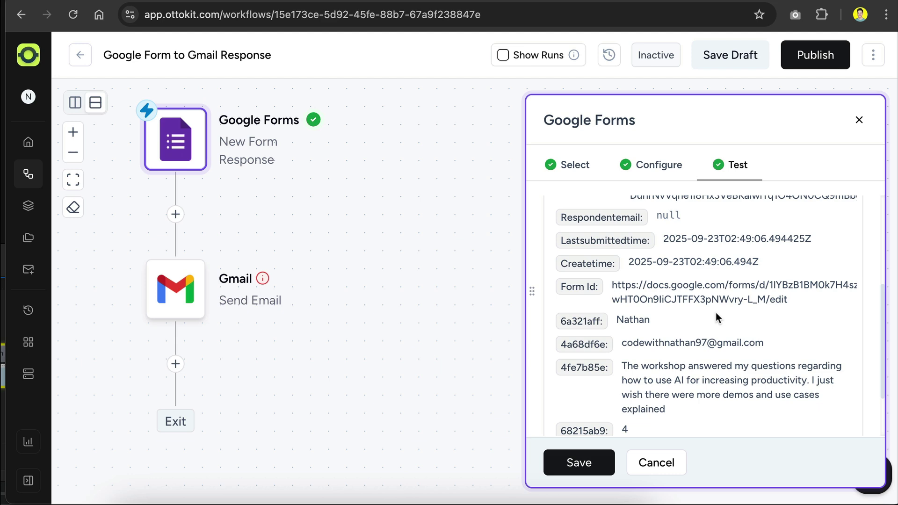
scroll(716, 312, "down", 3)
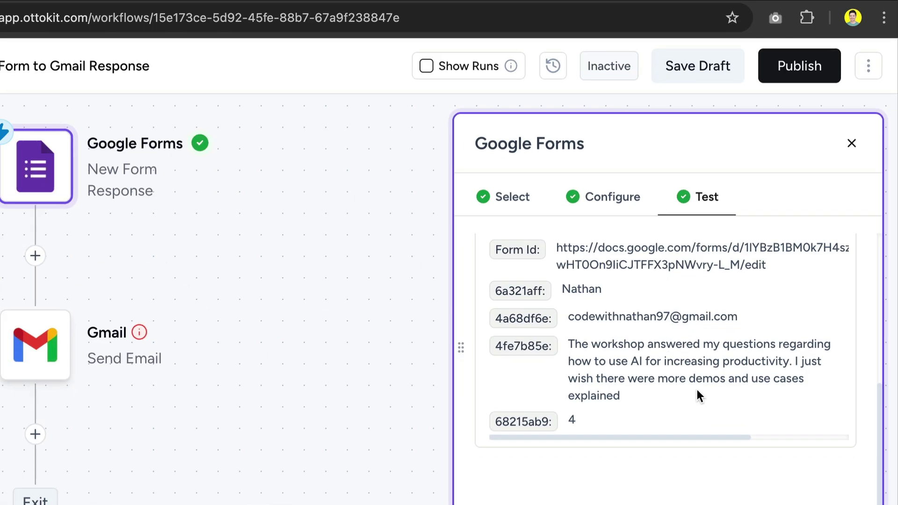
scroll(692, 403, "up", 3)
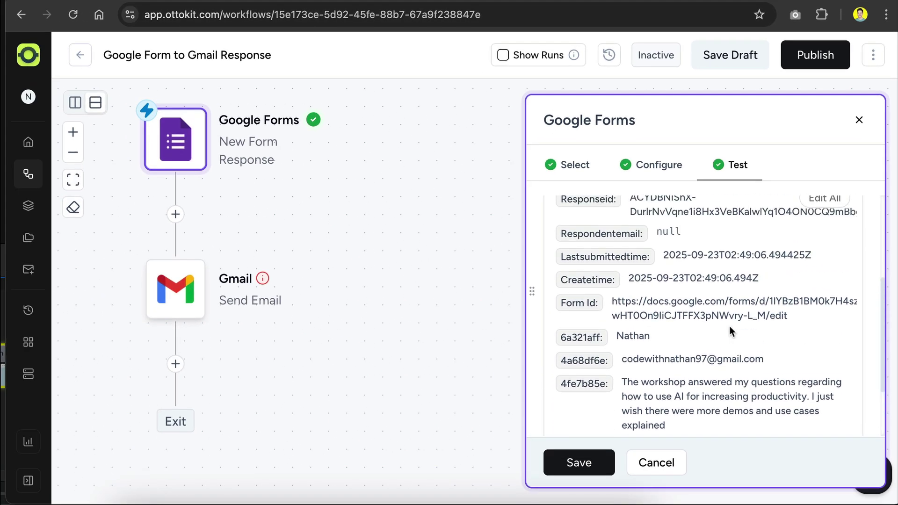
scroll(729, 329, "up", 4)
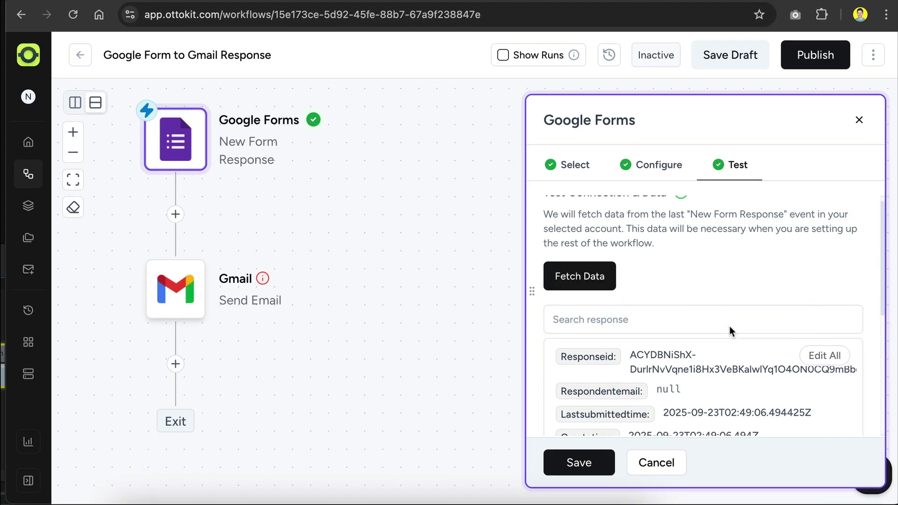
scroll(727, 325, "down", 6)
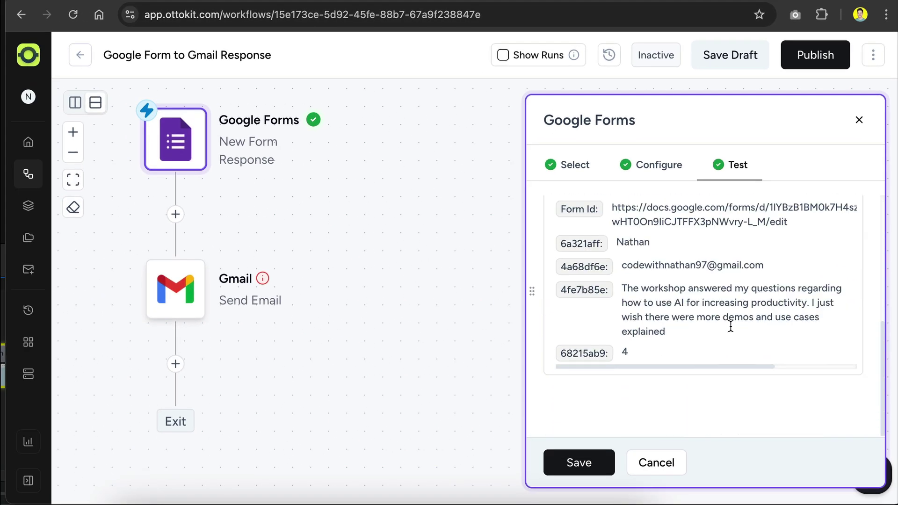
Save the trigger, then review the form's name, email and satisfaction questions in Google Forms
left_click(567, 464)
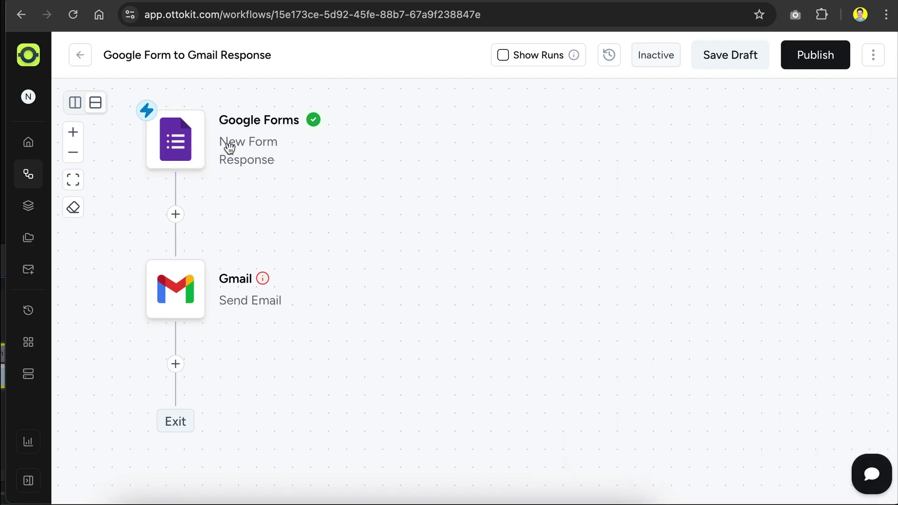
mouse_move(186, 290)
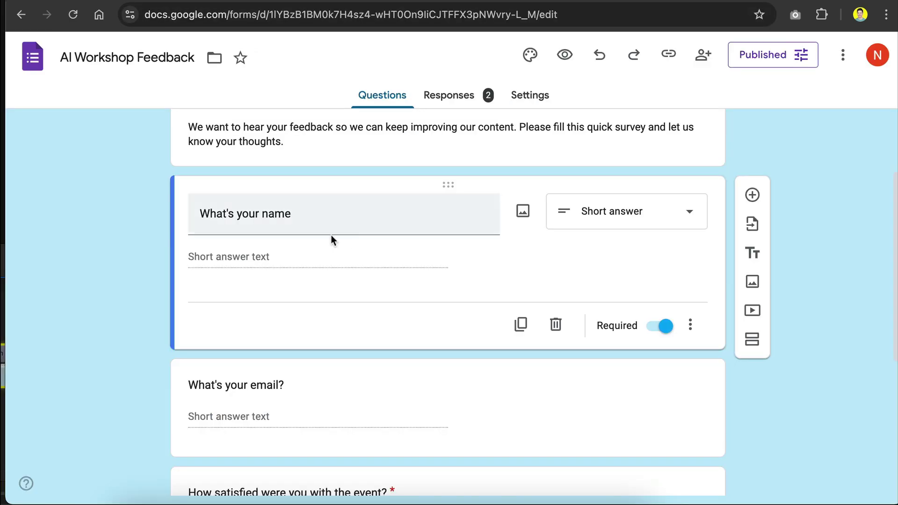
scroll(330, 235, "down", 3)
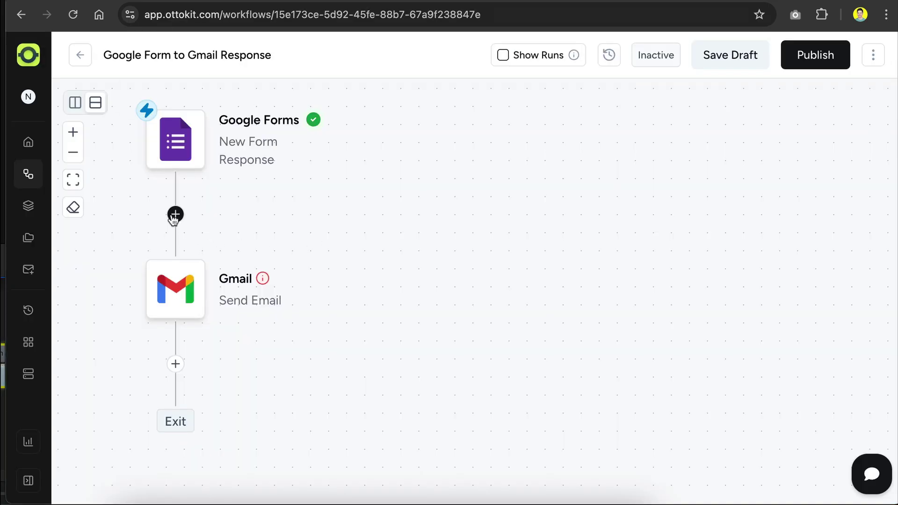
mouse_move(174, 218)
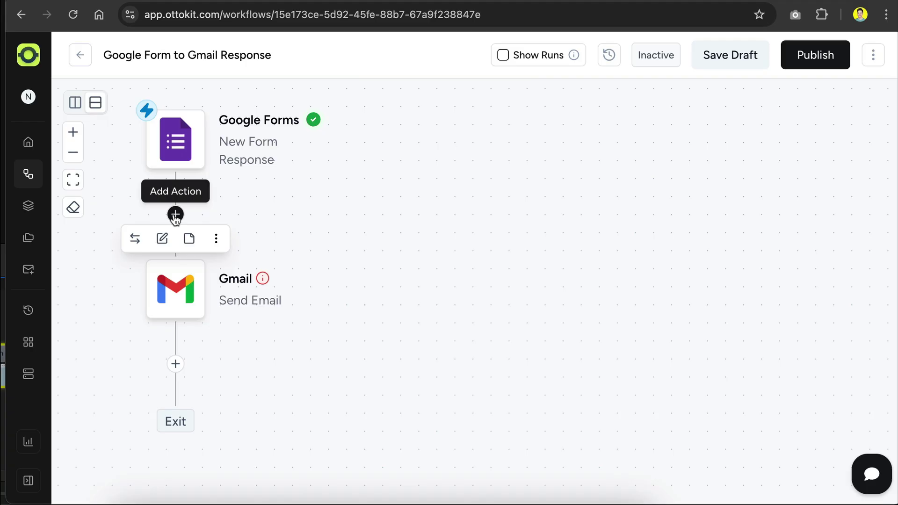
Insert a Branch step before Gmail using the form's email answer (4a68df6e) as its condition
left_click(175, 215)
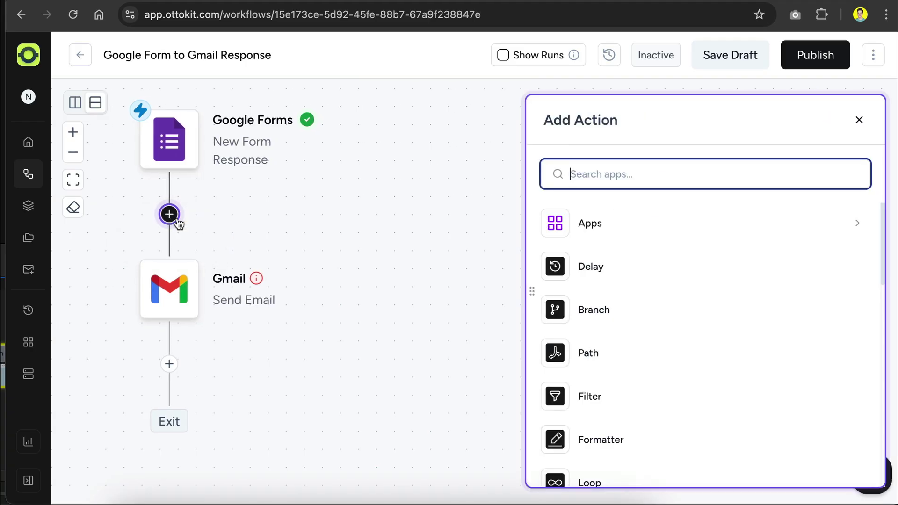
left_click(635, 315)
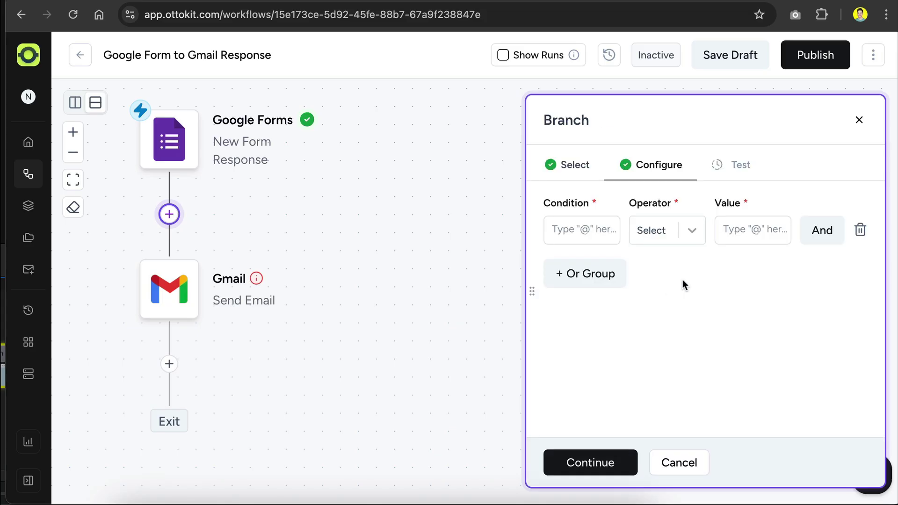
left_click(593, 234)
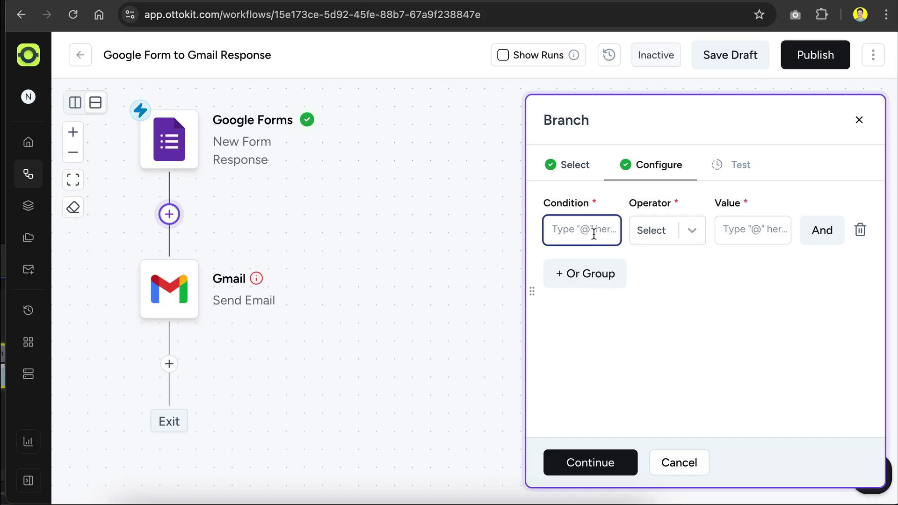
type("@")
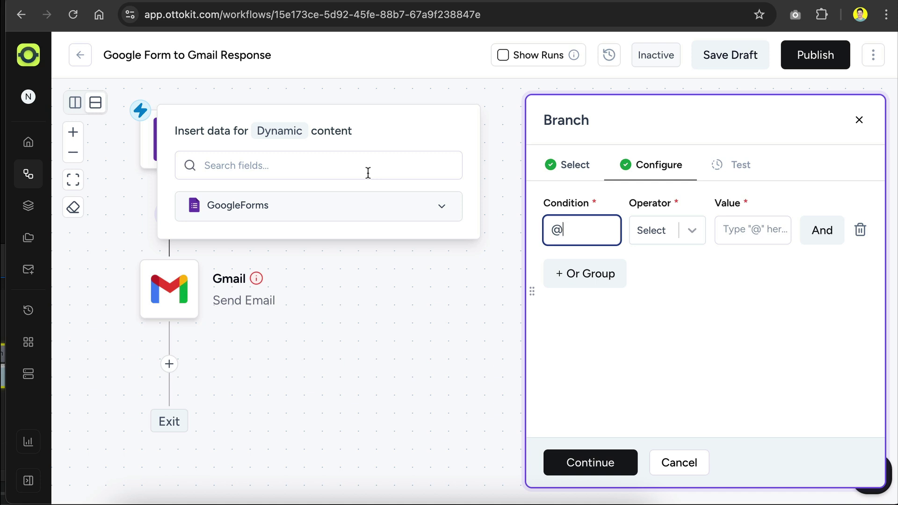
left_click(431, 211)
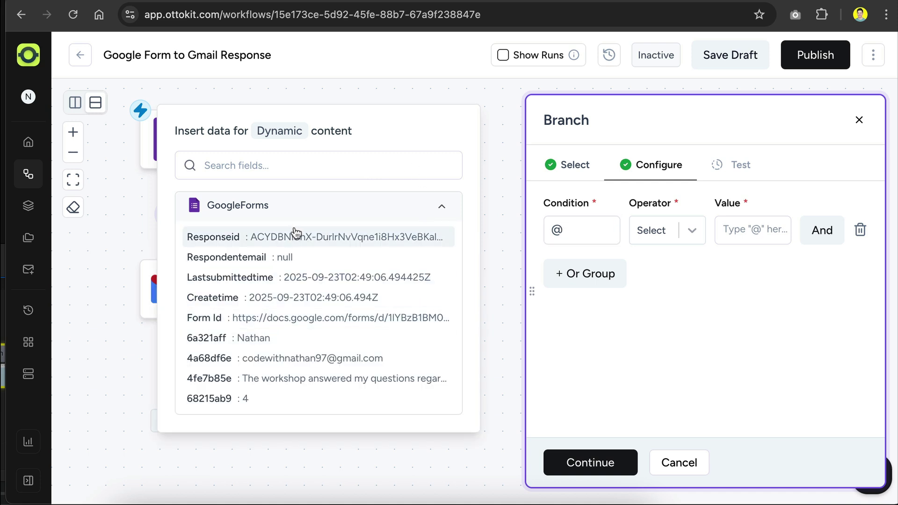
left_click(320, 358)
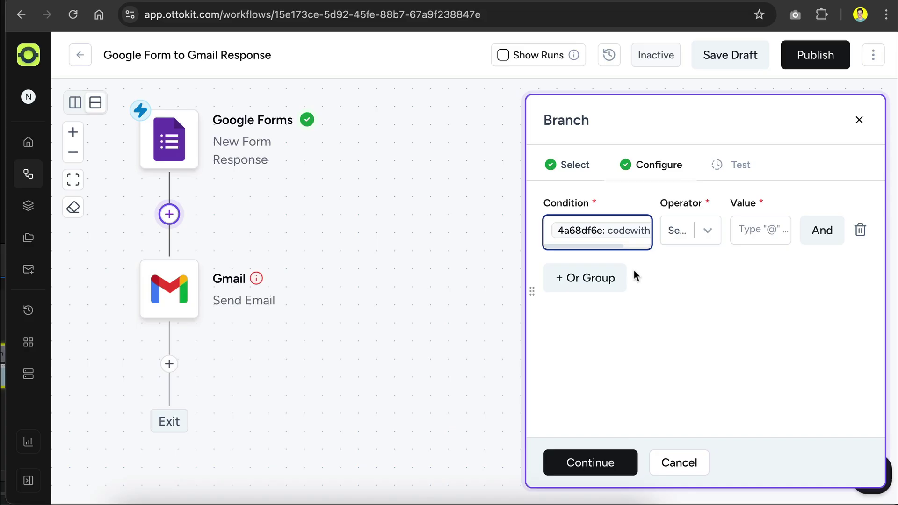
Set the branch operator to 'is not empty' and test the condition, which returns true
left_click(707, 232)
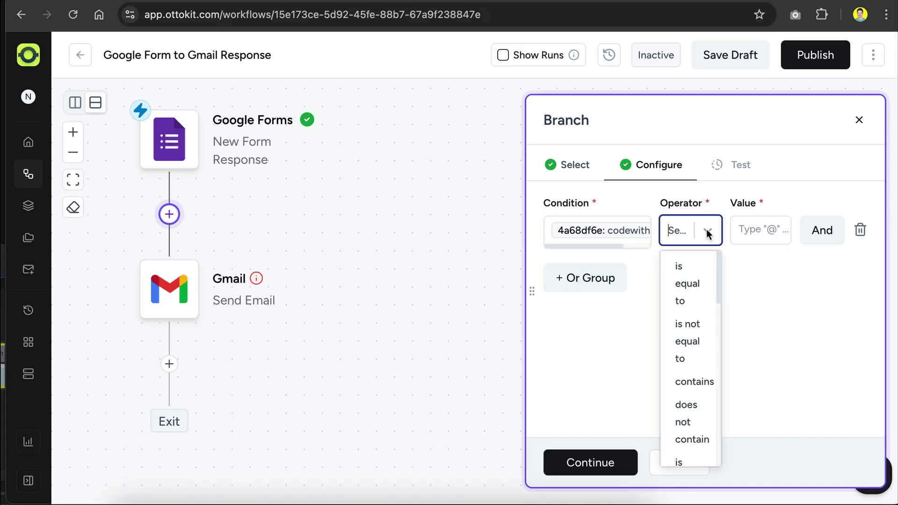
left_click_drag(531, 290, 403, 293)
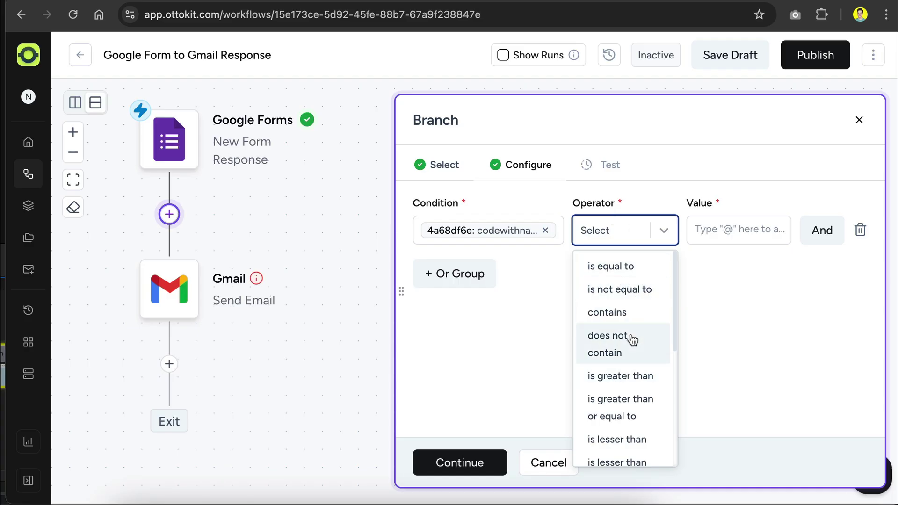
scroll(631, 340, "down", 3)
scroll(631, 341, "down", 5)
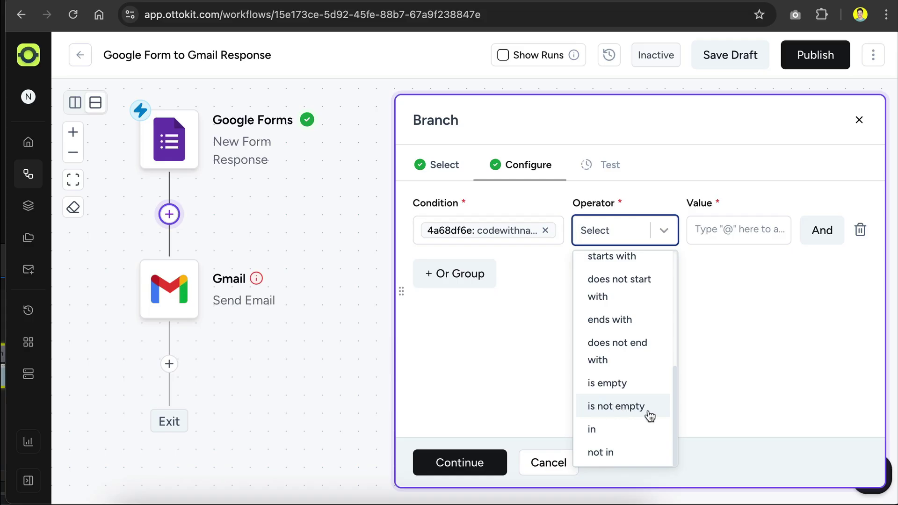
left_click(647, 411)
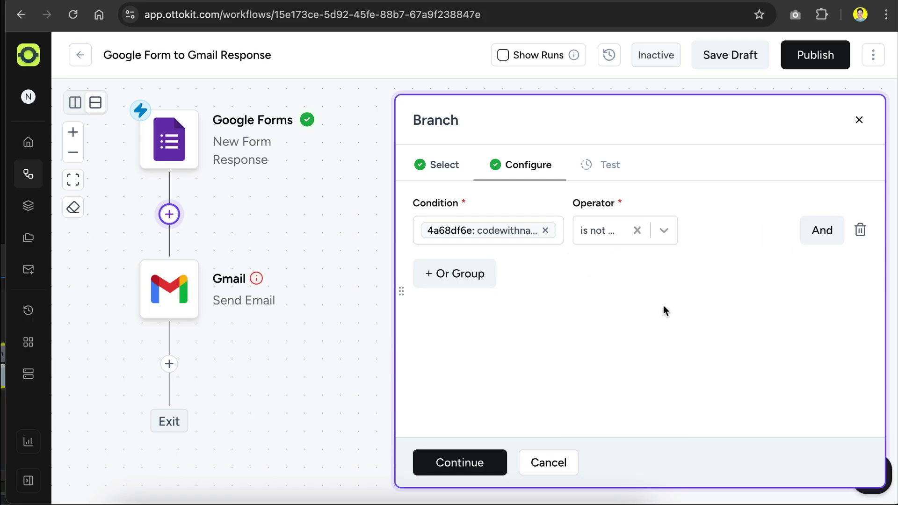
left_click(456, 462)
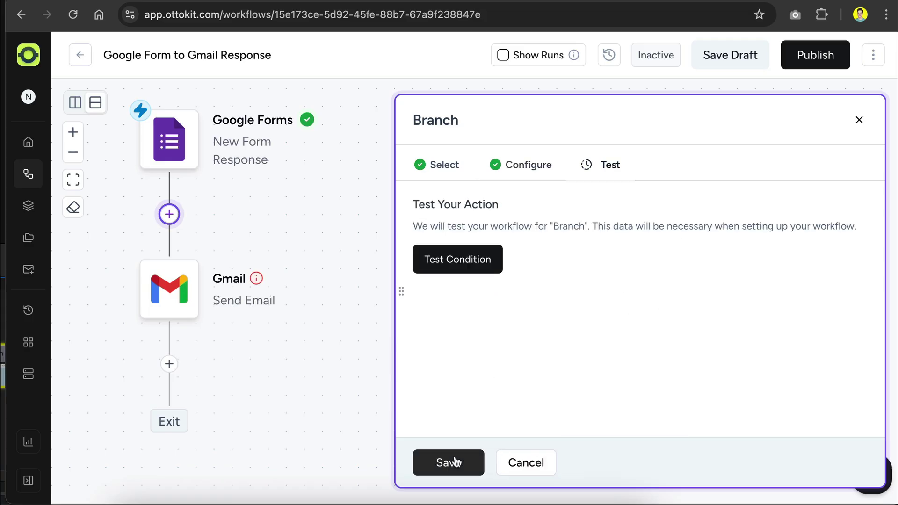
left_click(465, 272)
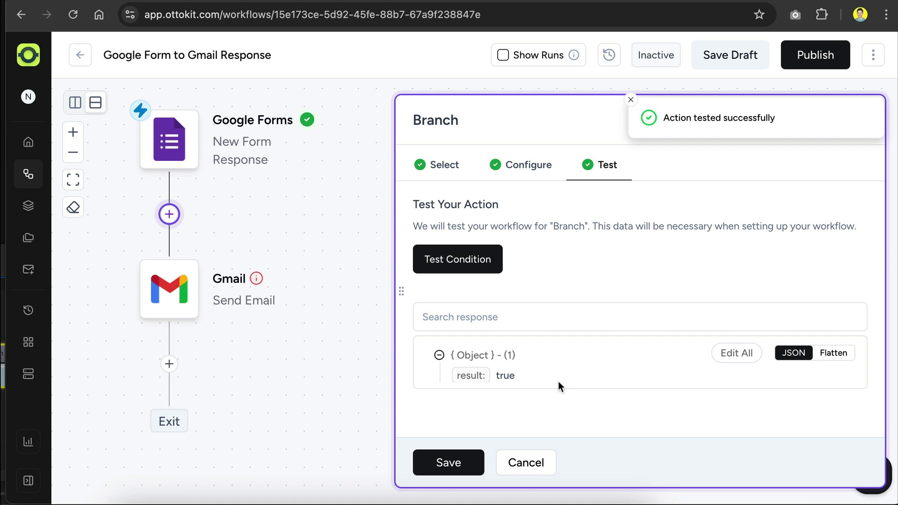
Save the Branch so Gmail Send Email sits on the Yes path and Exit on No
left_click(448, 463)
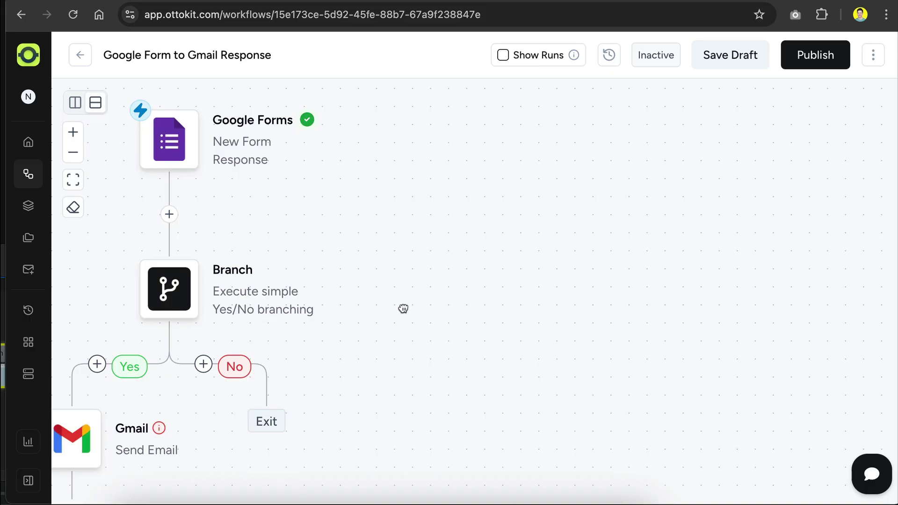
mouse_move(449, 297)
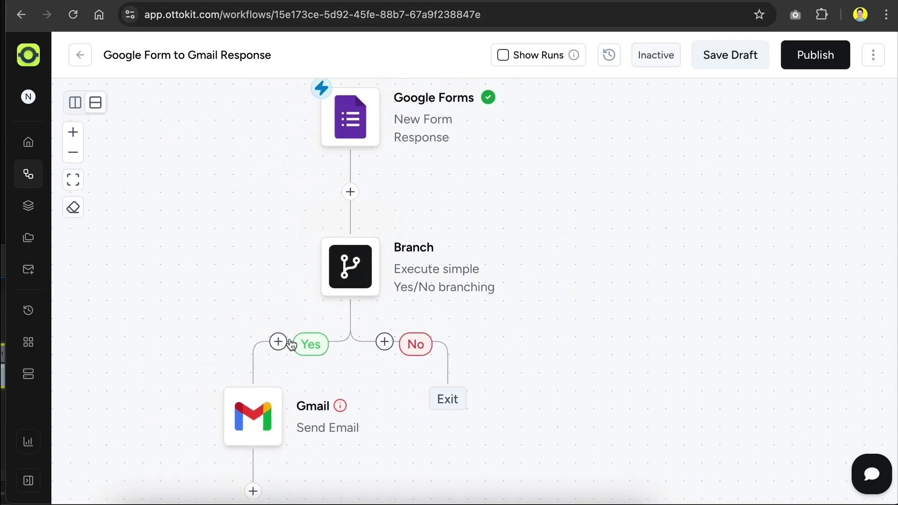
mouse_move(260, 414)
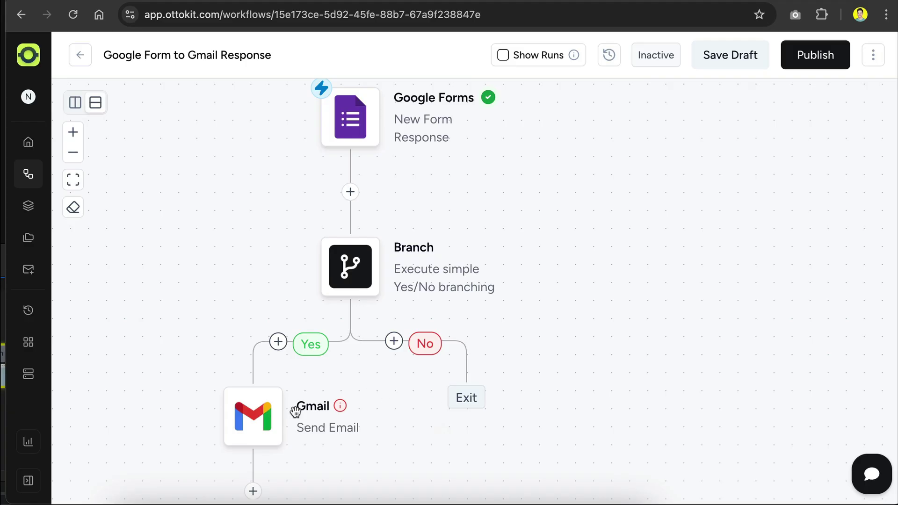
Set the Gmail step's event to Send Email and select the existing Gmail account connection
left_click(258, 420)
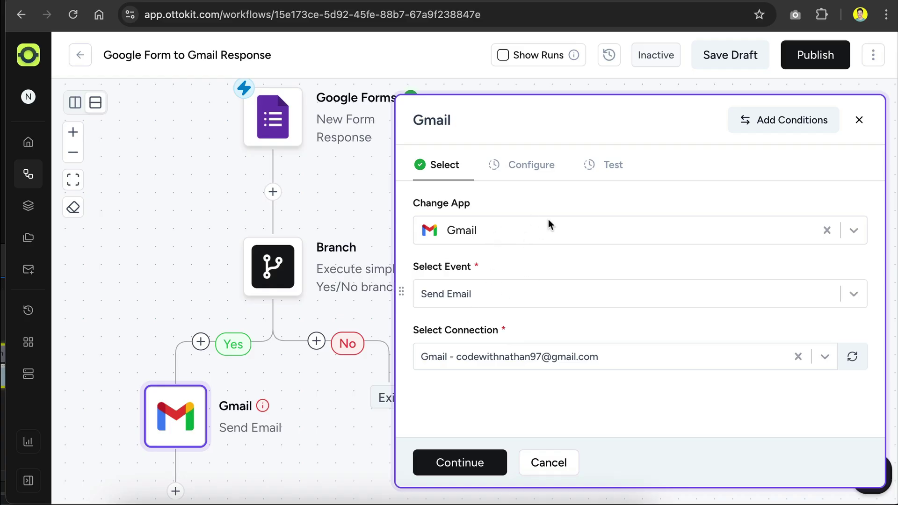
left_click(533, 295)
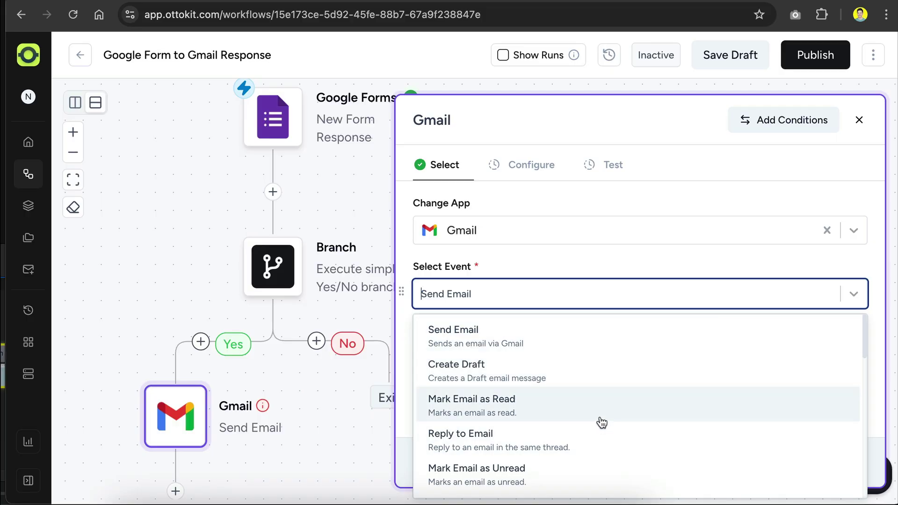
scroll(601, 420, "down", 5)
scroll(602, 422, "down", 9)
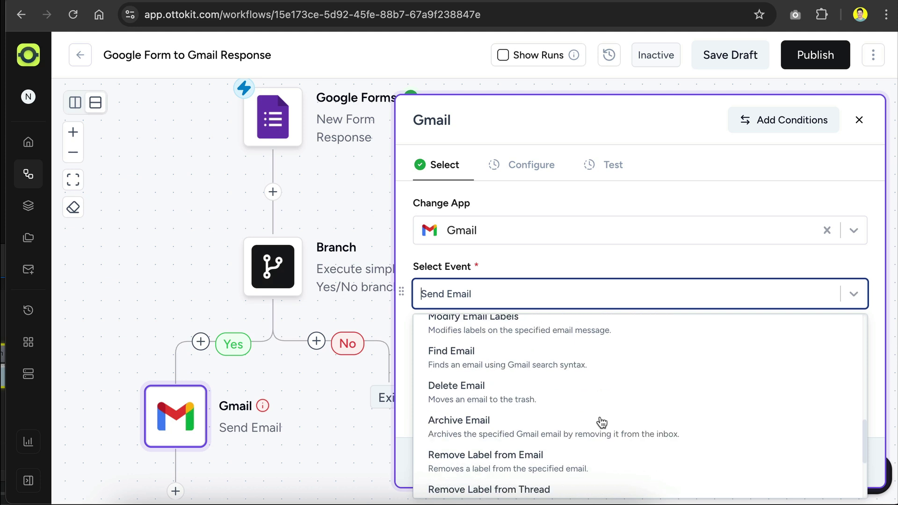
scroll(602, 422, "up", 12)
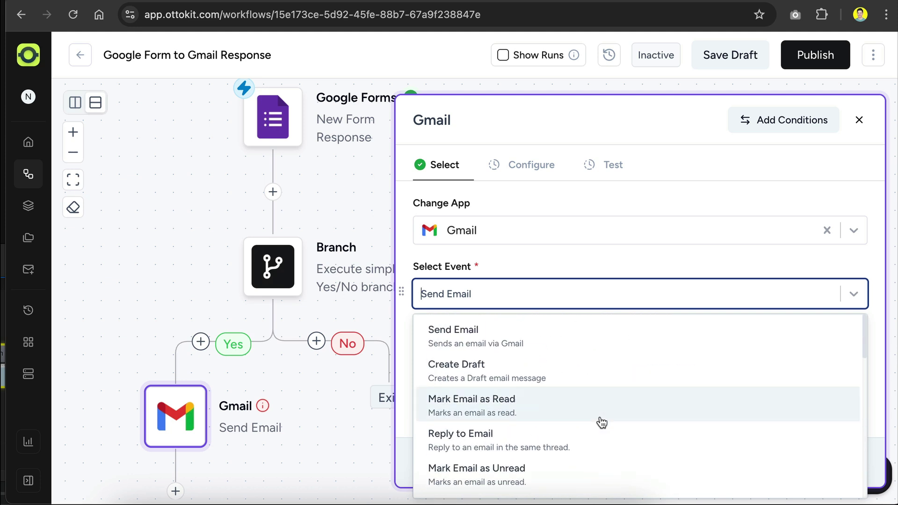
left_click(547, 339)
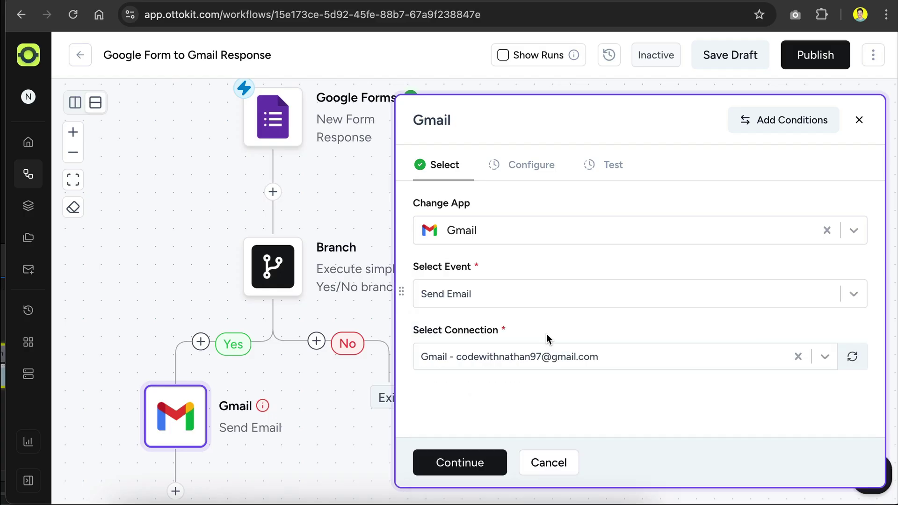
left_click(609, 355)
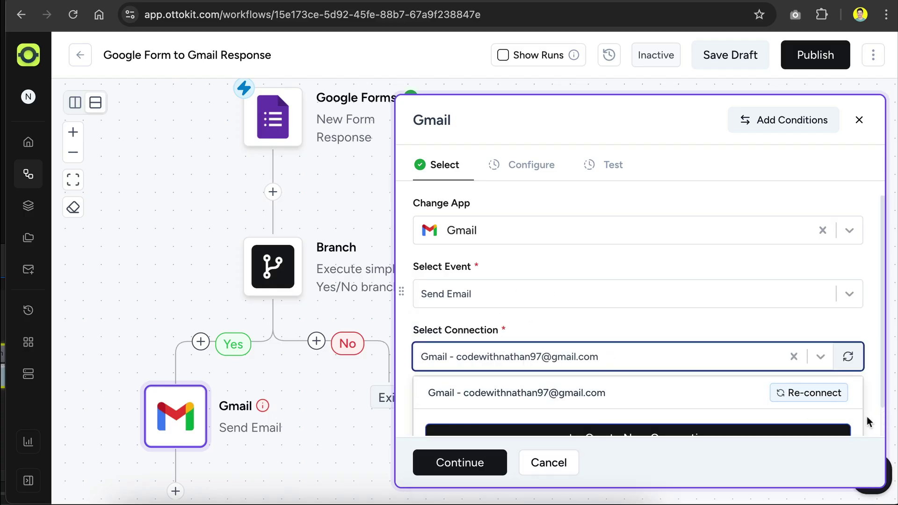
scroll(866, 416, "down", 1)
left_click(589, 371)
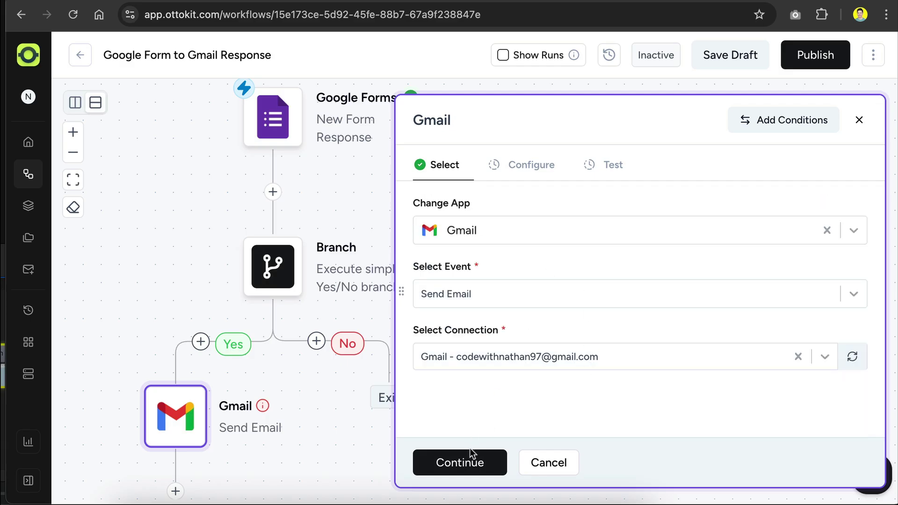
Set the email recipient to the respondent's email answer from Google Forms
left_click(470, 460)
scroll(541, 280, "up", 3)
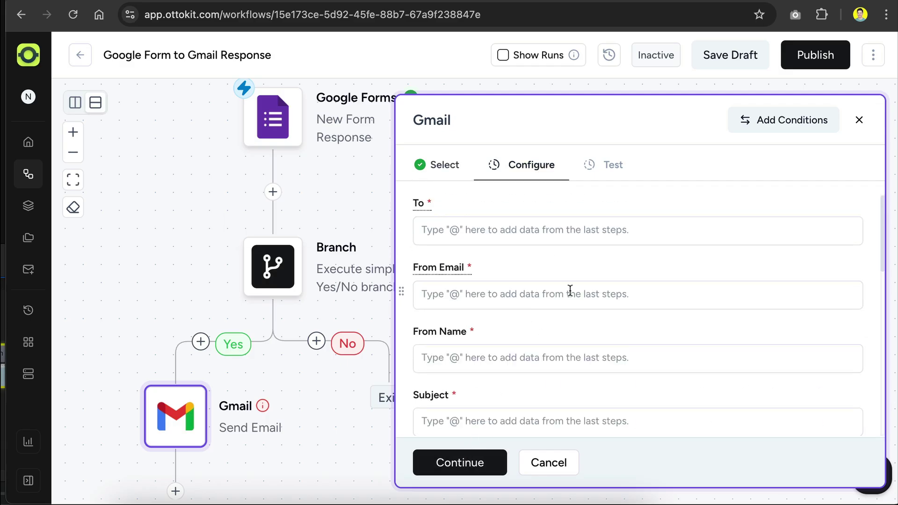
left_click(522, 231)
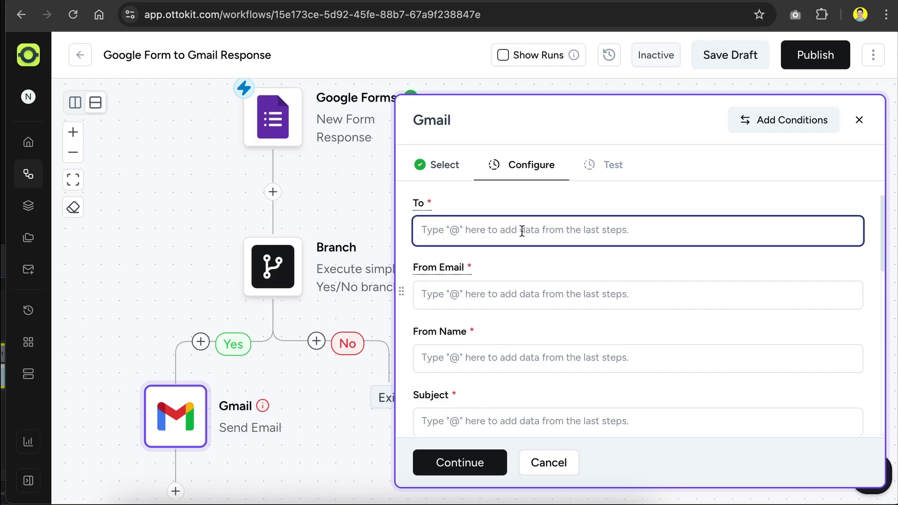
type("@")
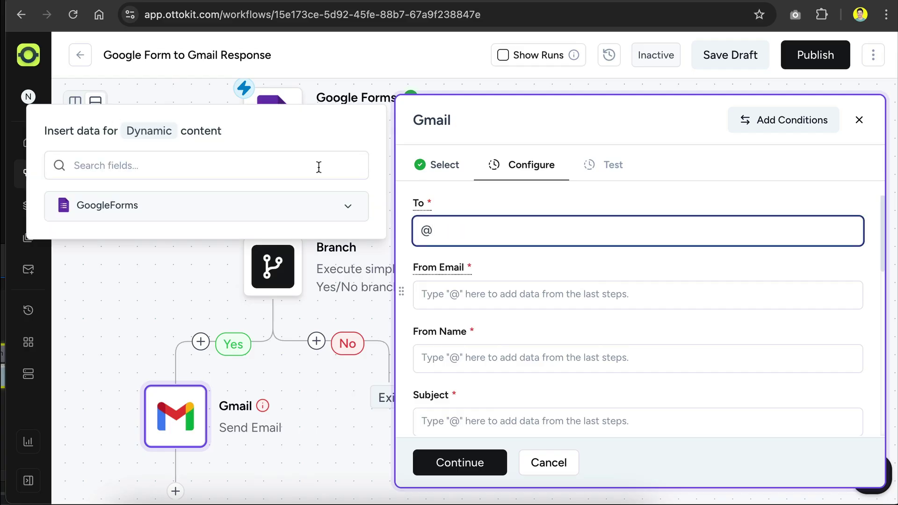
left_click(345, 206)
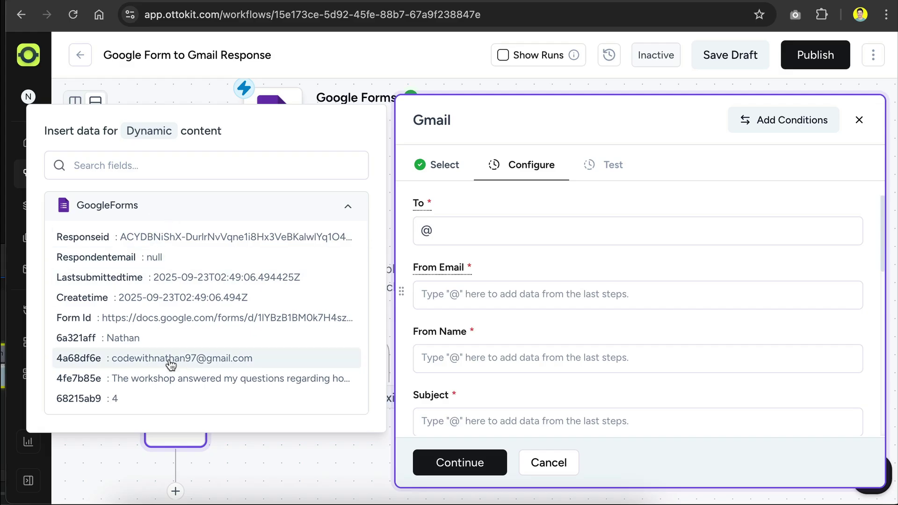
left_click(198, 362)
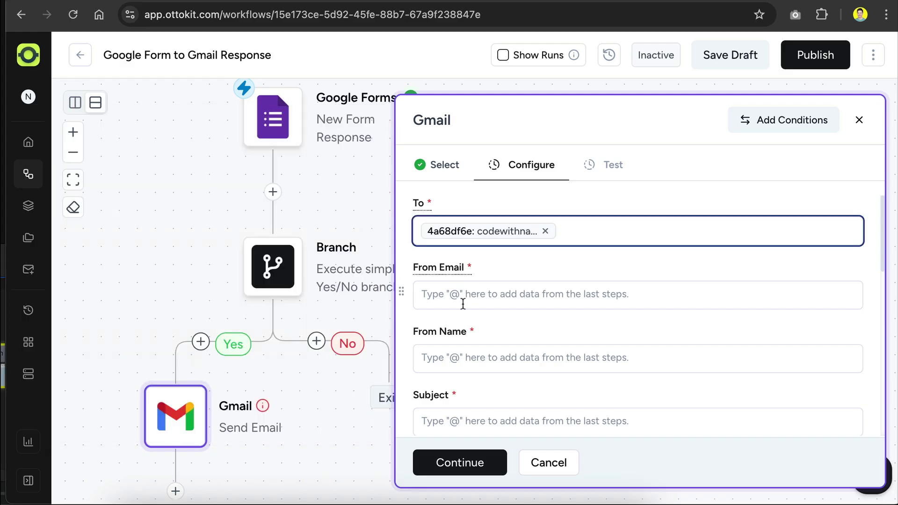
Enter the sender's e-mail address and sender name
left_click(487, 297)
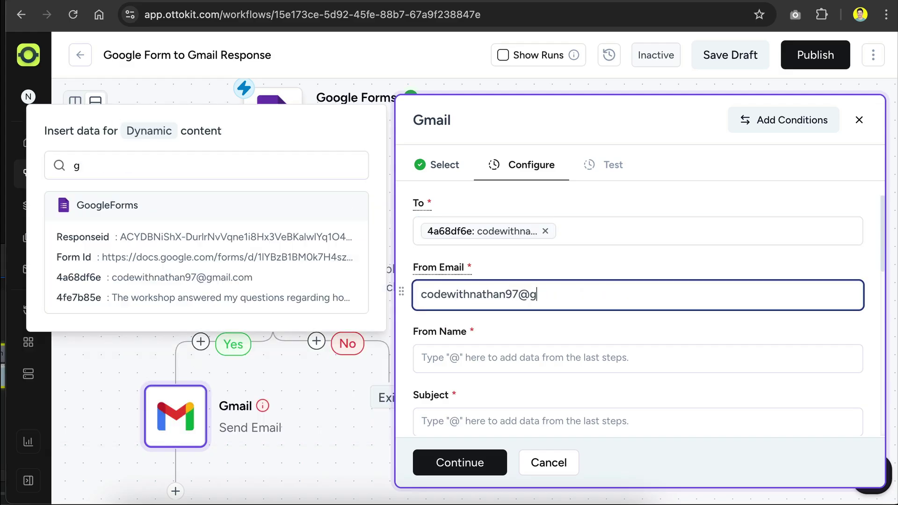
key("Tab")
type("Code Wit")
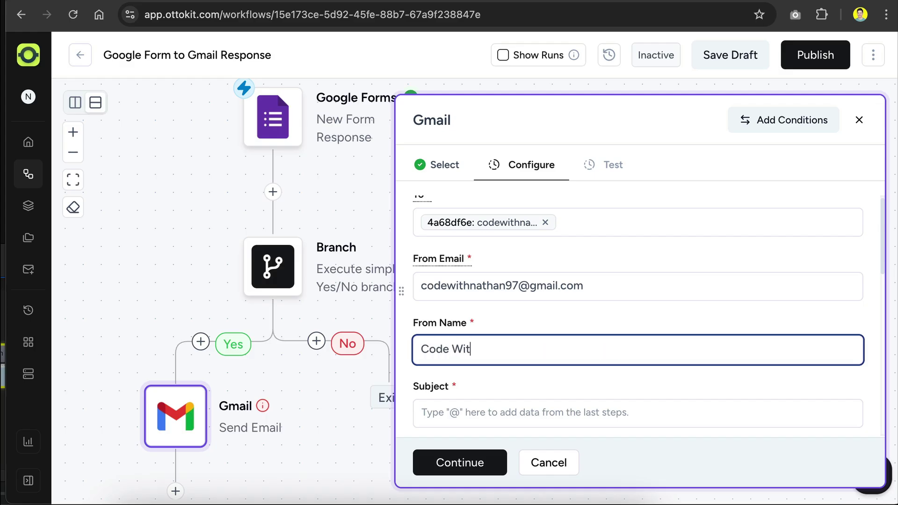
type("h Nathan")
Set the email subject to 'Thanks for your feedback!'
scroll(523, 279, "down", 3)
left_click(495, 307)
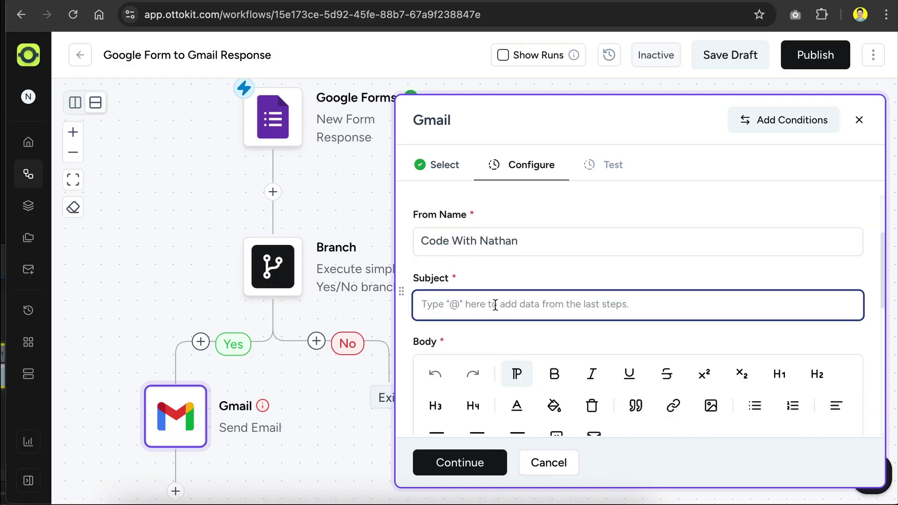
type("Thanks for your")
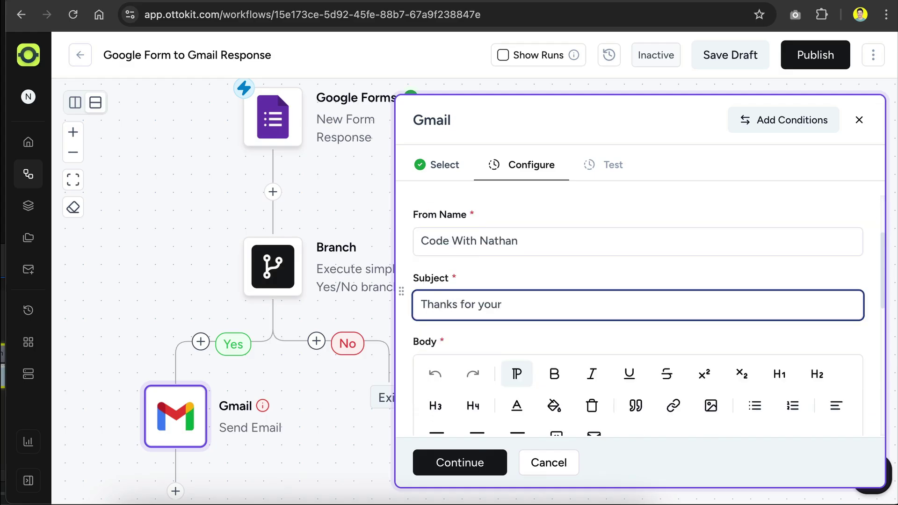
type(" feedback!")
scroll(578, 304, "down", 5)
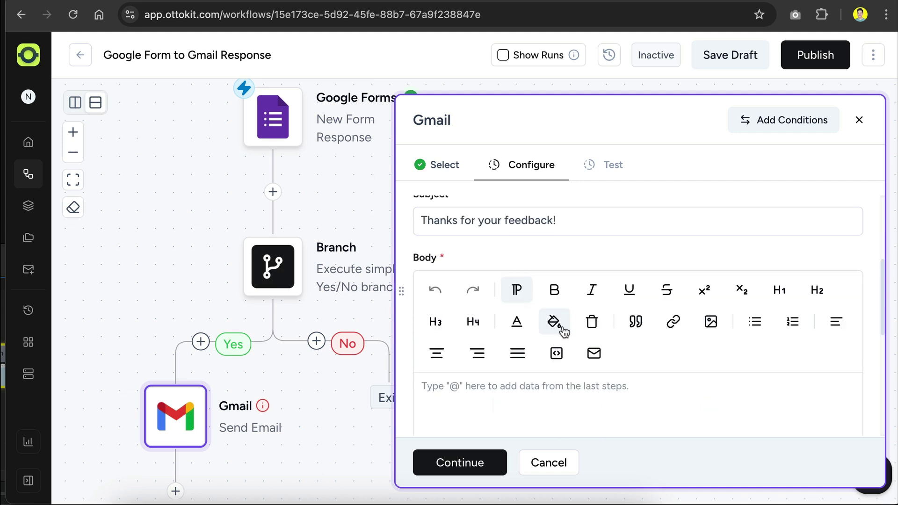
left_click(560, 325)
scroll(561, 324, "up", 2)
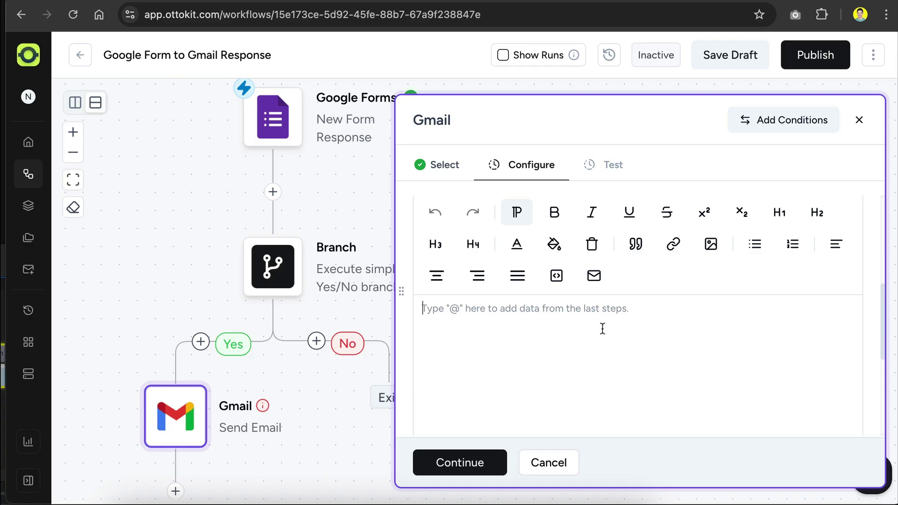
Write the body: 'Dear' plus the form's name answer, a thank-you paragraph, and a team sign-off
type("D")
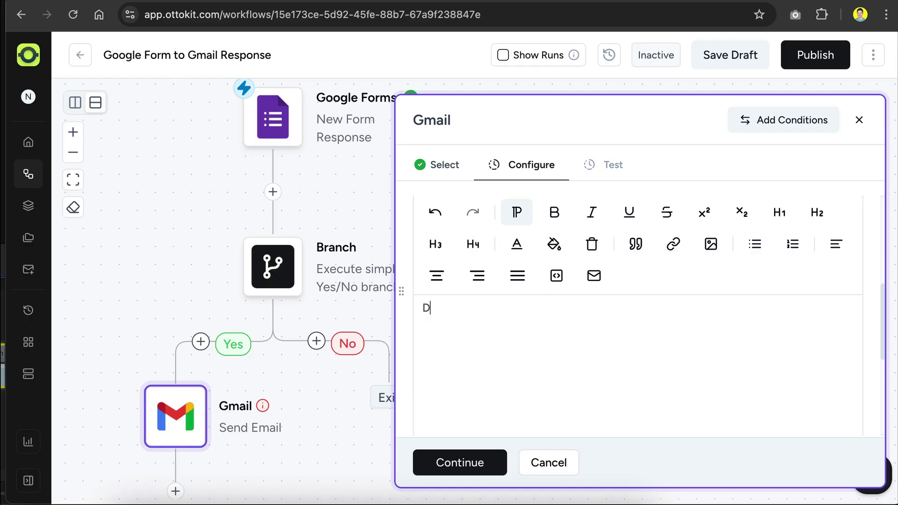
type("ear @")
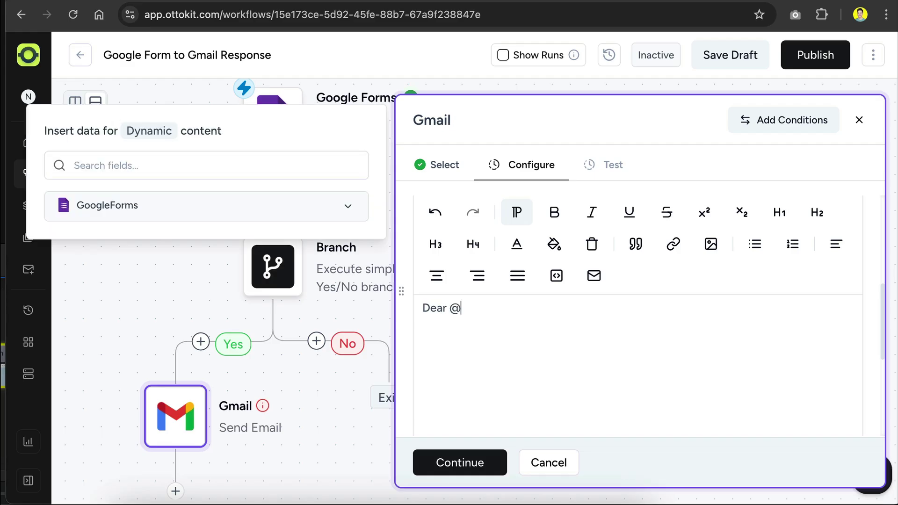
left_click(348, 208)
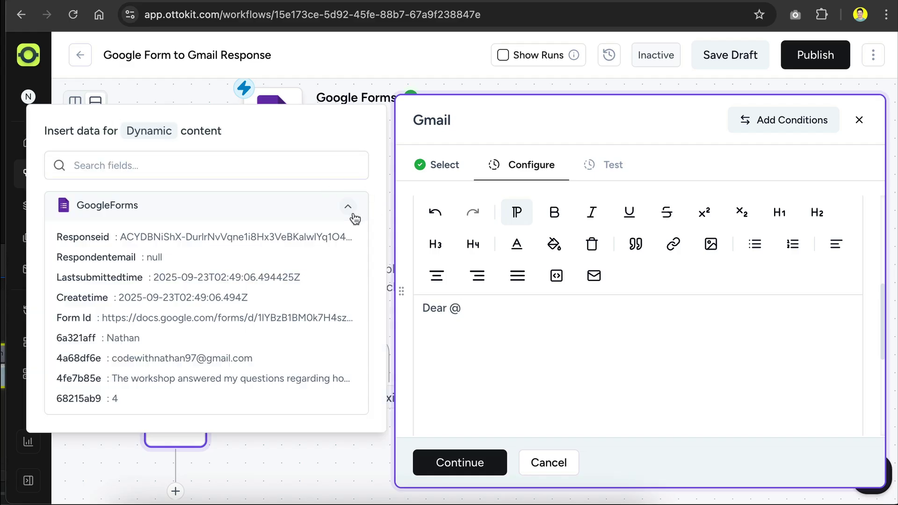
left_click(201, 344)
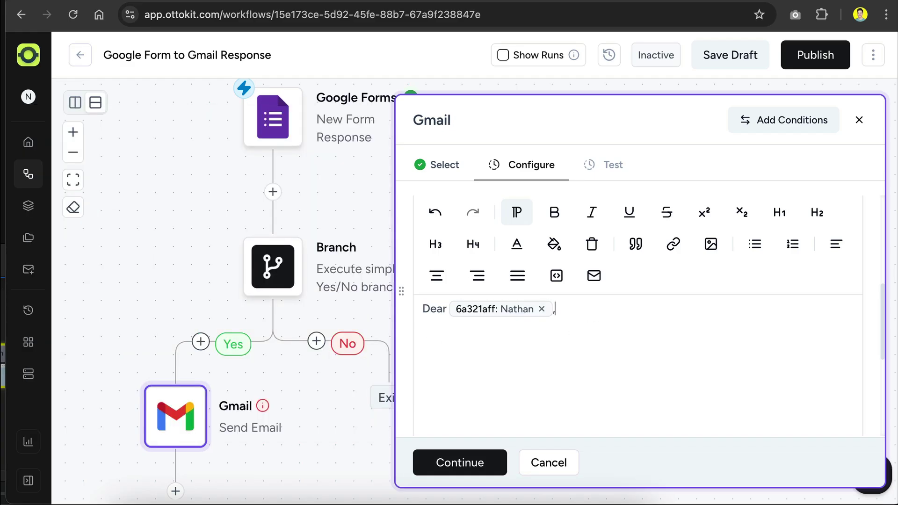
type("Thanks for your feedback! We really appreciate it, and we hope to see you again in our future events.  ")
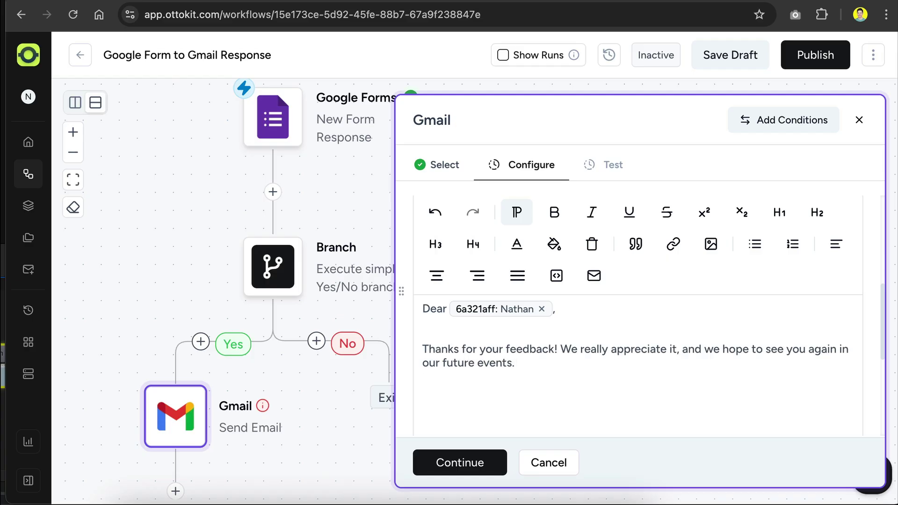
type("Warm Regards,")
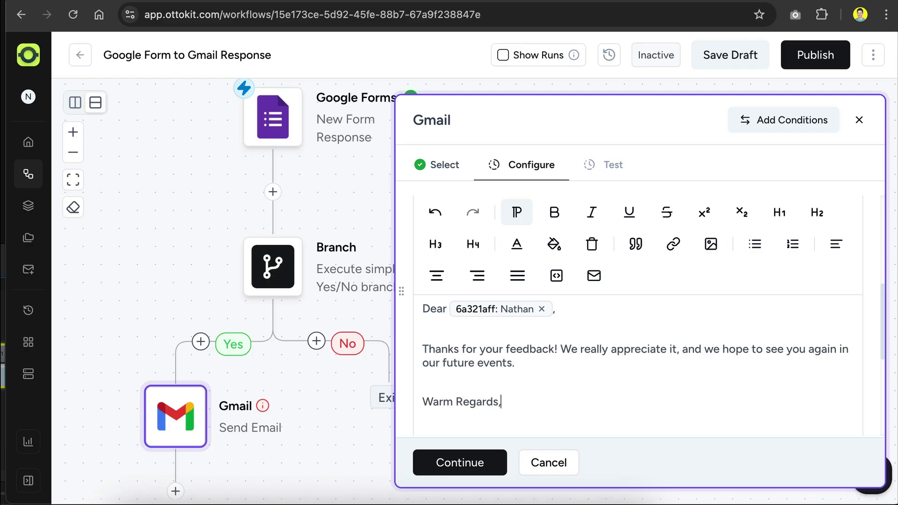
key("Return")
type("Nathan and Team")
scroll(618, 327, "down", 2)
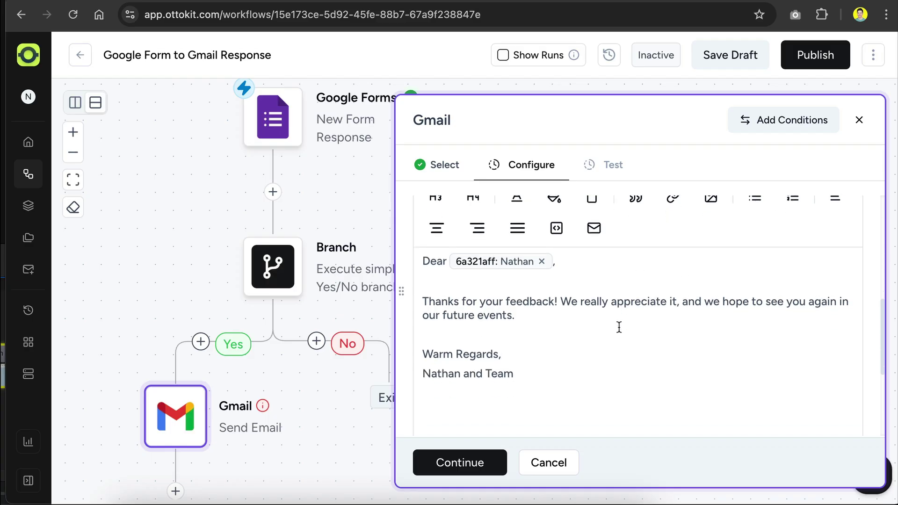
scroll(507, 335, "down", 4)
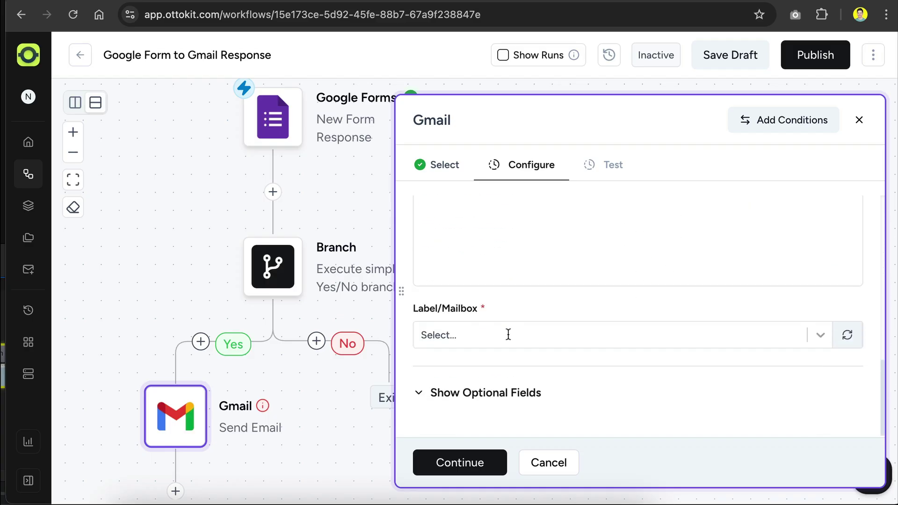
Choose INBOX as the Label/Mailbox and leave optional Cc, Bcc, Reply To fields empty
left_click(508, 335)
scroll(513, 395, "down", 2)
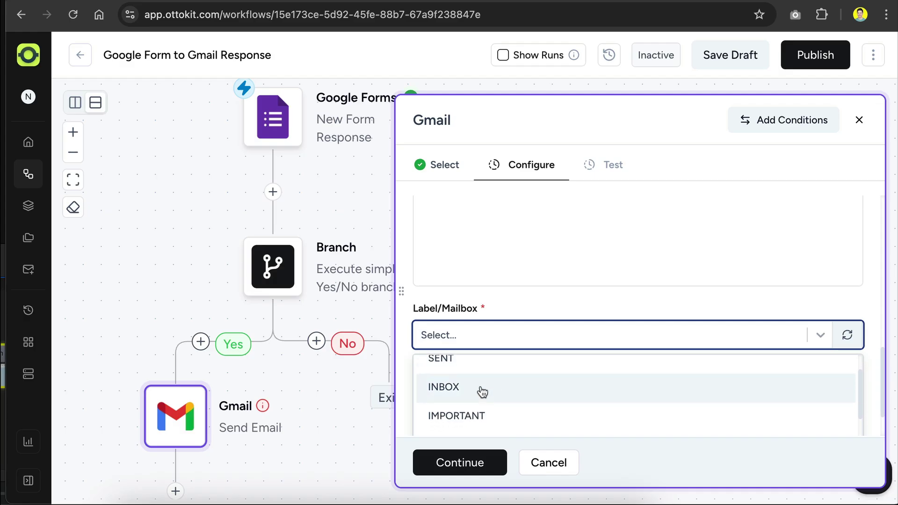
left_click(482, 392)
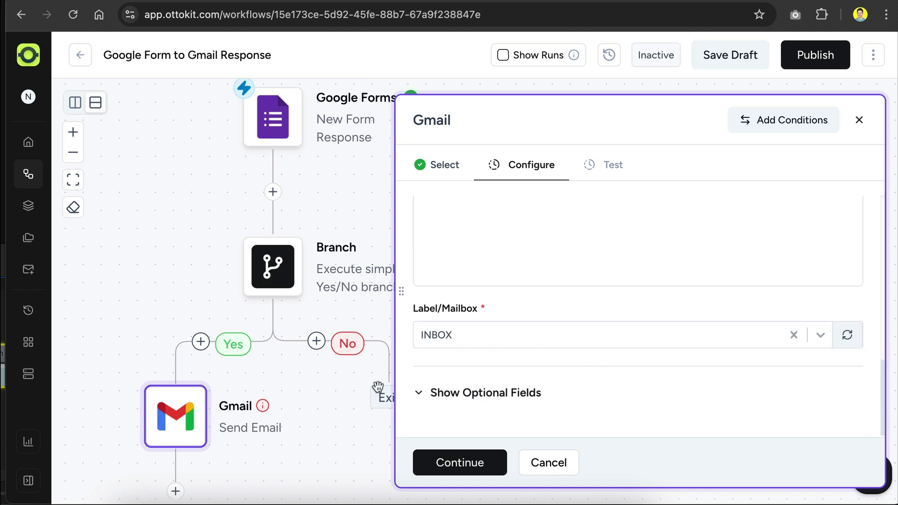
left_click(415, 394)
scroll(777, 380, "down", 3)
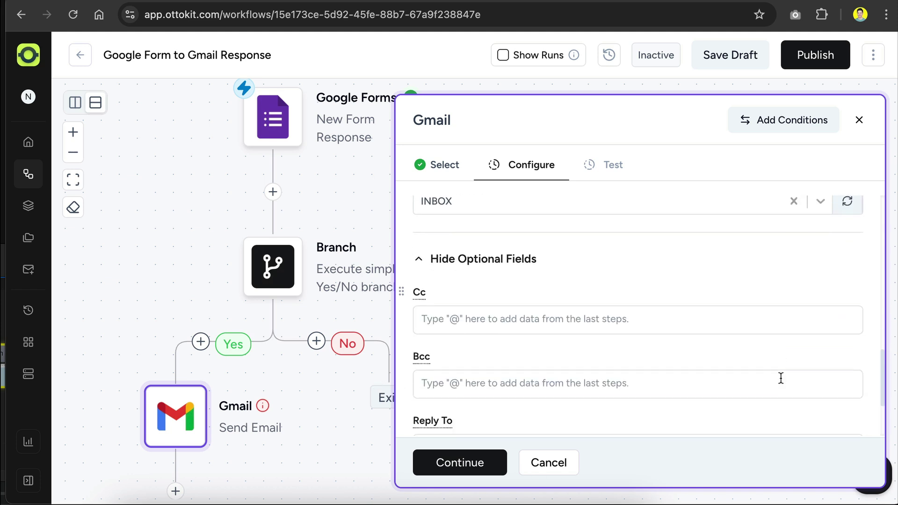
scroll(471, 361, "down", 2)
scroll(477, 331, "up", 2)
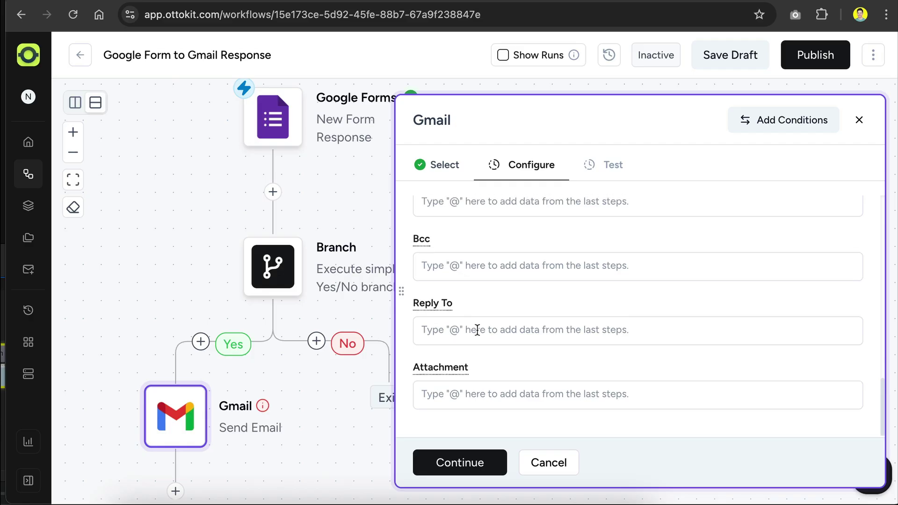
scroll(477, 332, "up", 2)
left_click(423, 256)
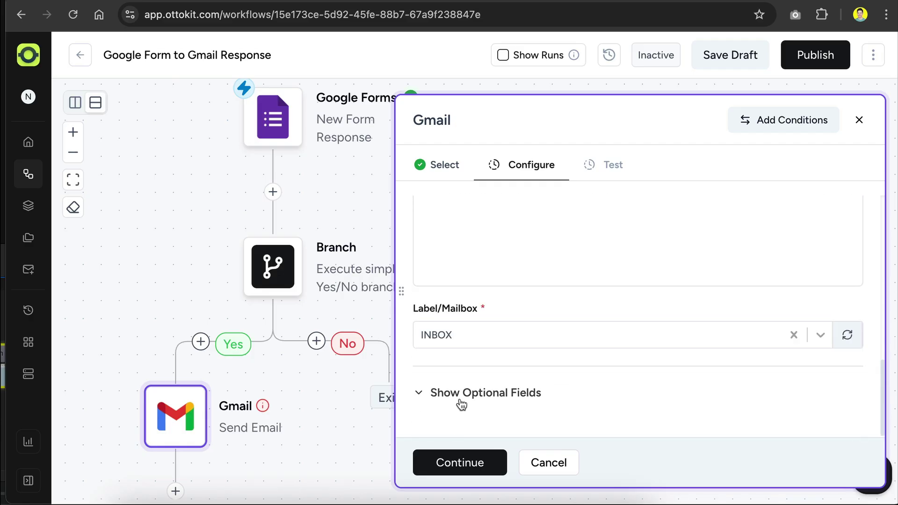
Test the Gmail step and review the returned sent-message JSON containing the thank-you snippet
left_click(469, 468)
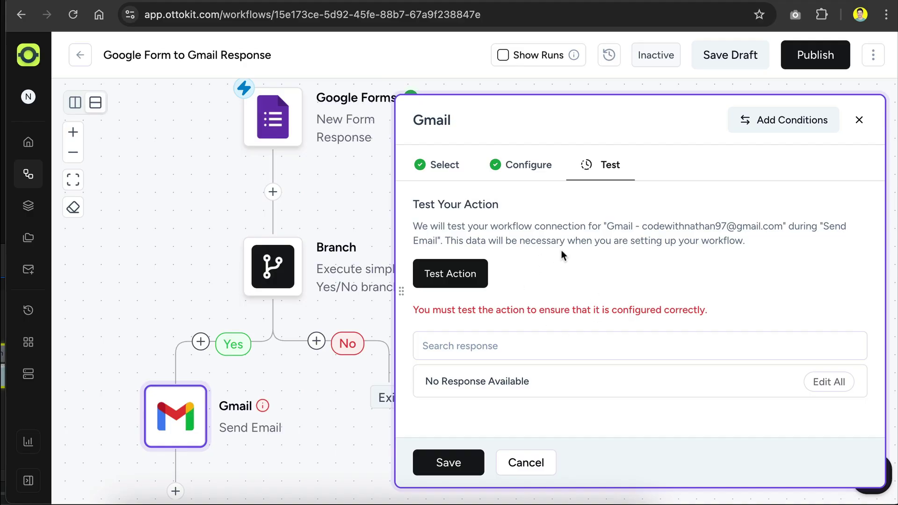
left_click(466, 273)
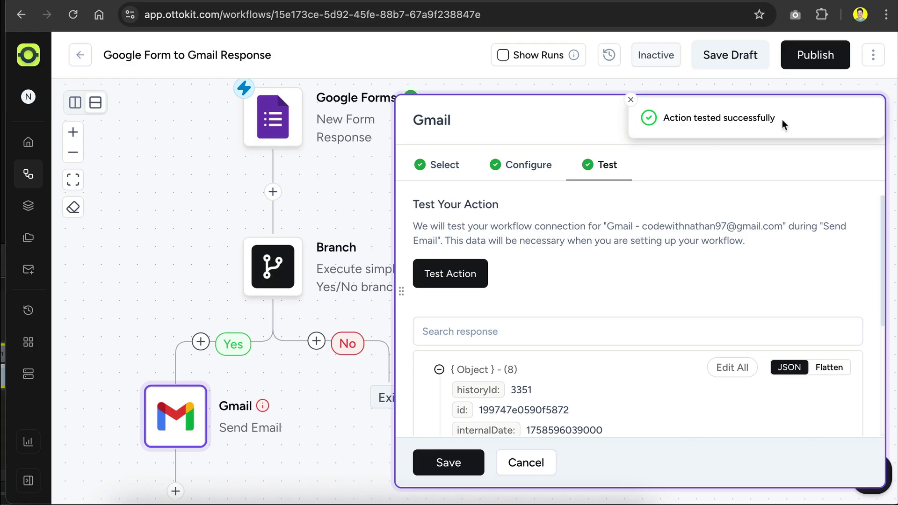
scroll(616, 281, "down", 5)
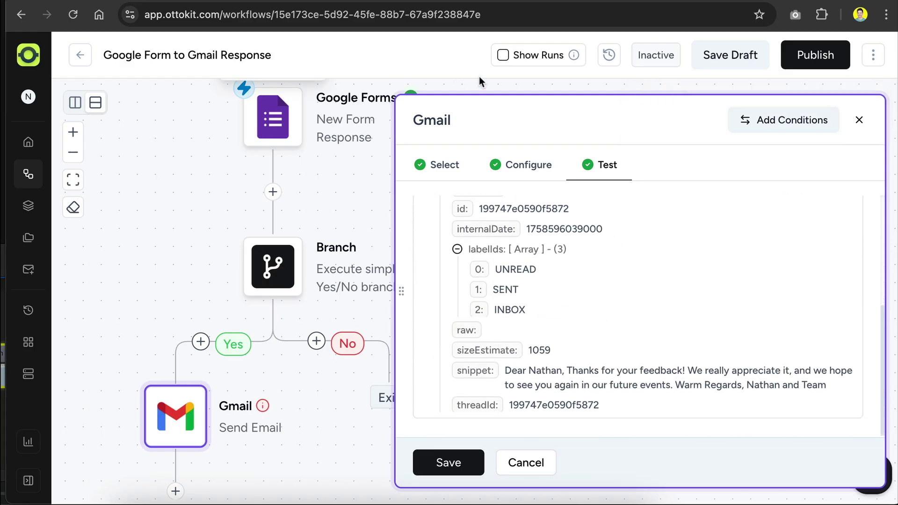
Open the 'Thanks for your feedback!' test email in Gmail, then save the Gmail step in OttoKit
key("ctrl+Tab")
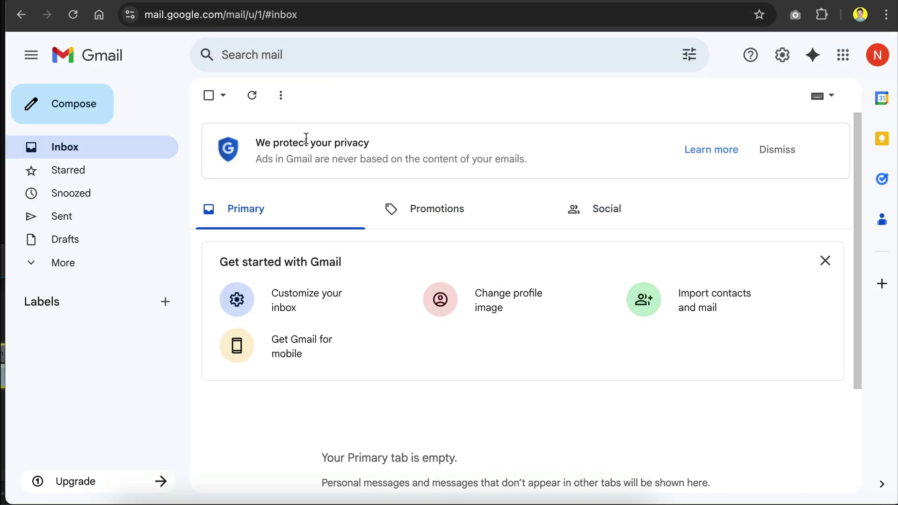
left_click(252, 95)
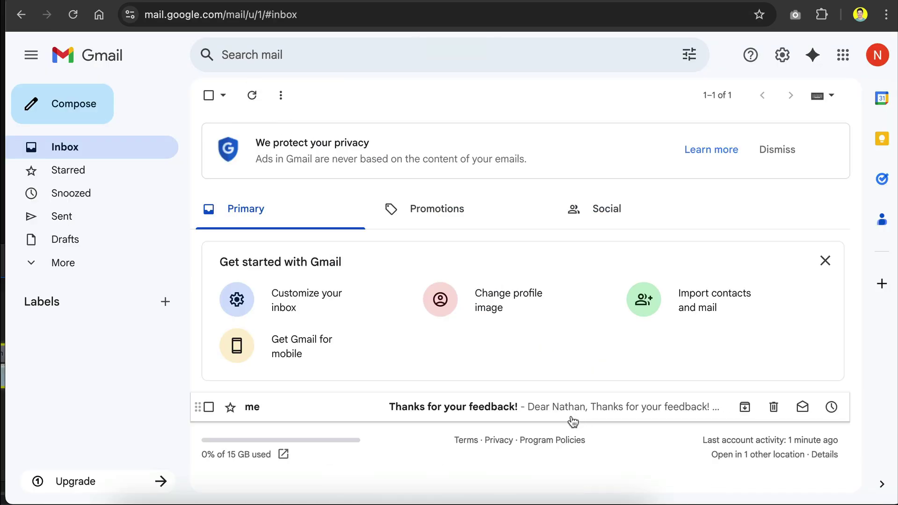
left_click(826, 261)
left_click(435, 253)
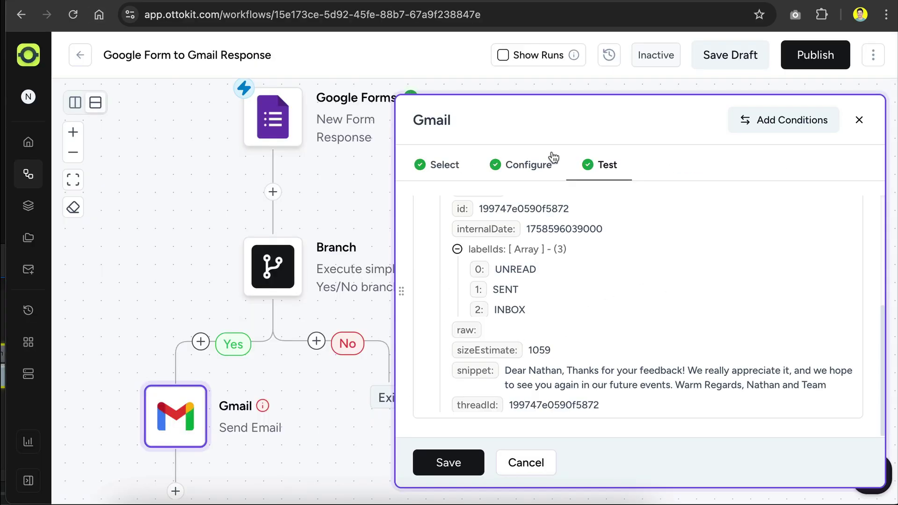
left_click(456, 463)
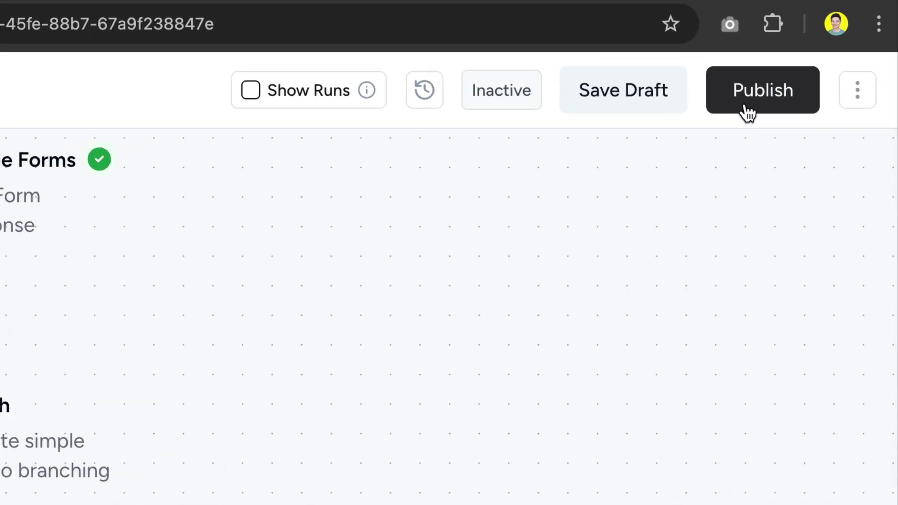
Publish the workflow so it becomes Active, then go to the feedback form
left_click(747, 103)
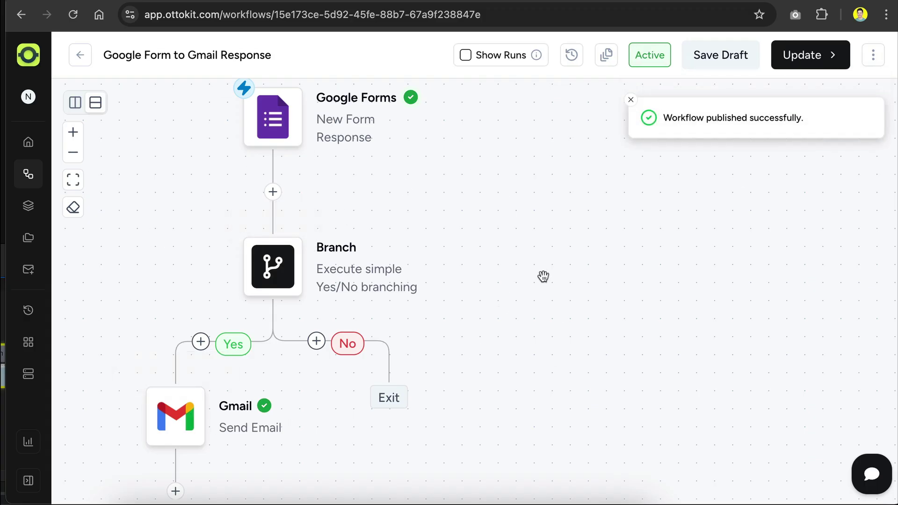
key("ctrl+Tab")
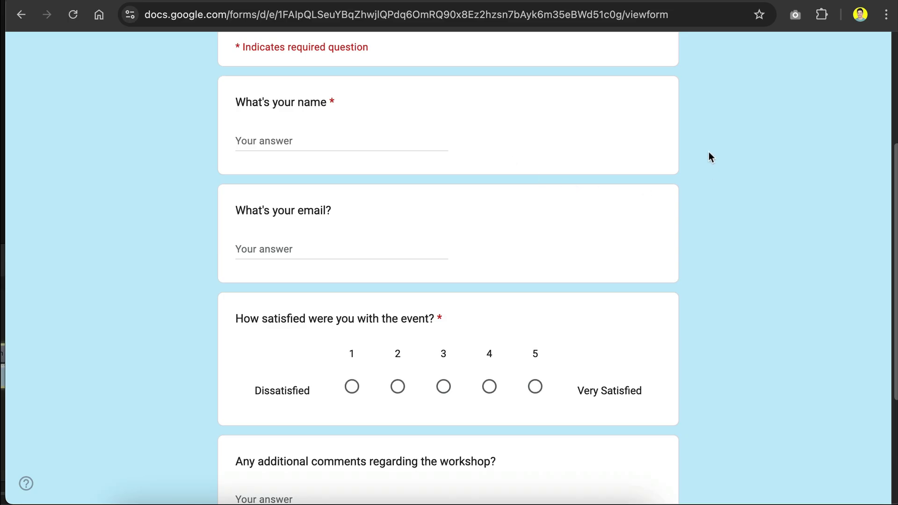
Submit a response with a sample name and e-mail, rating 1, and 'The workshop is impractical and need lots of improvements.'
left_click(321, 143)
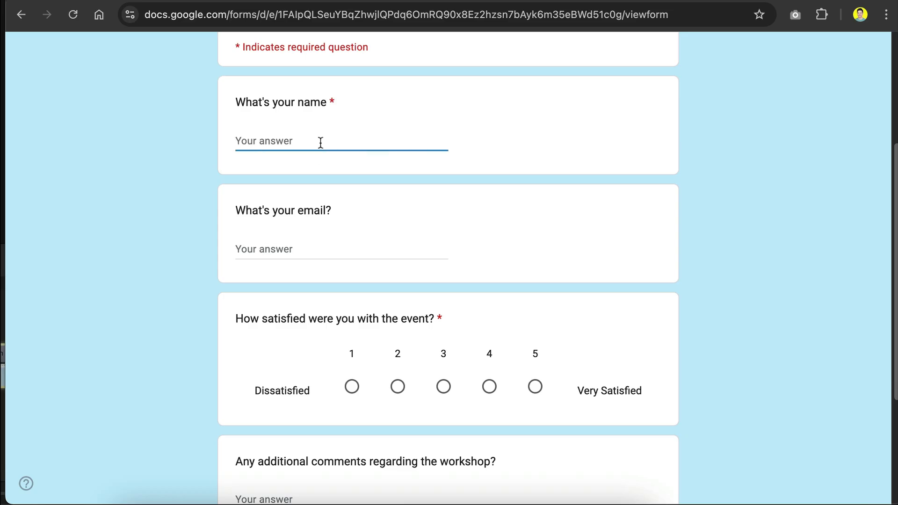
type("John Doe")
left_click(238, 248)
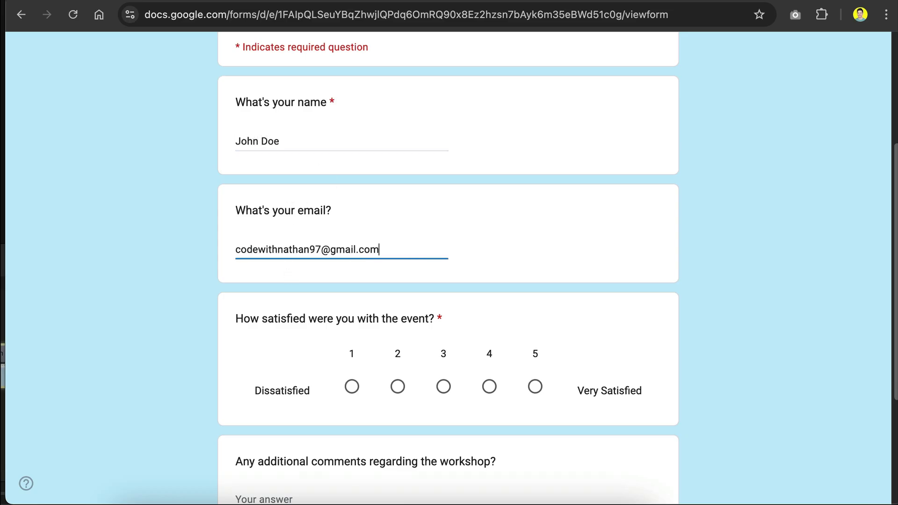
scroll(396, 314, "down", 3)
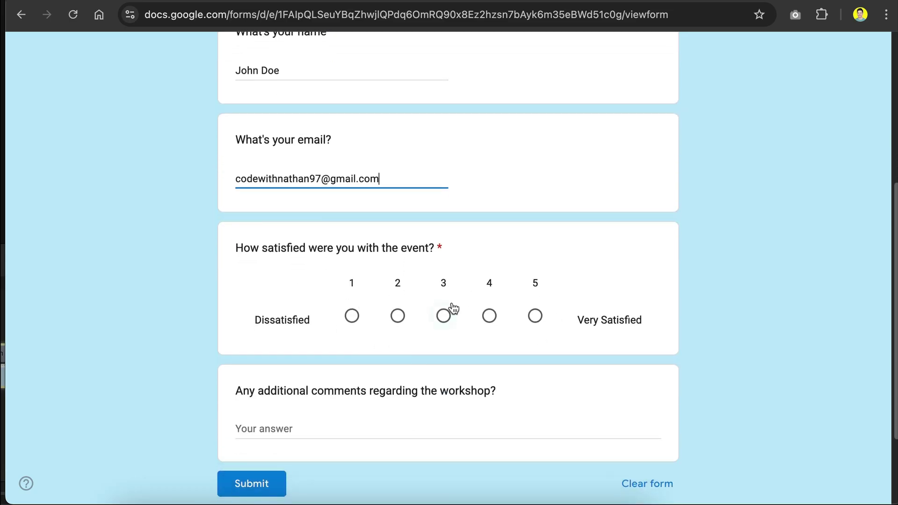
left_click(352, 316)
scroll(374, 295, "down", 2)
left_click(359, 321)
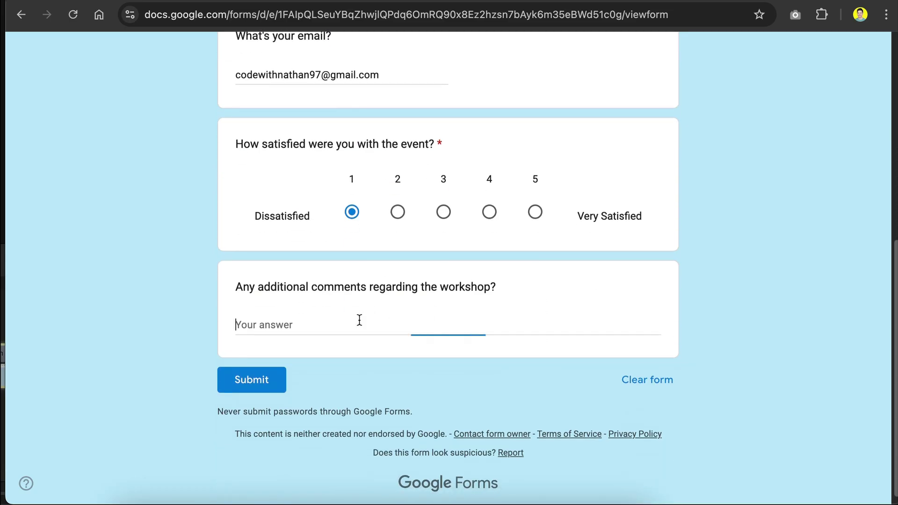
type("The workshop is impractical and need")
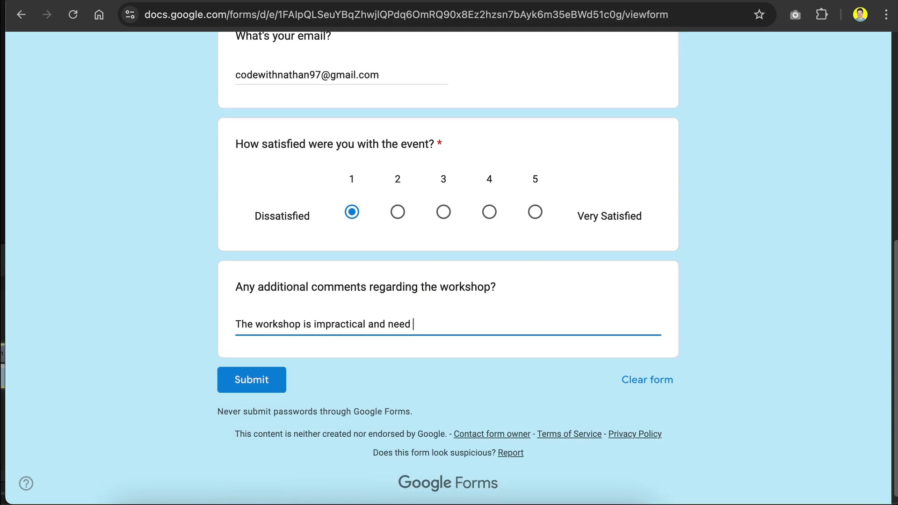
type(" lots of improvements.")
left_click(244, 386)
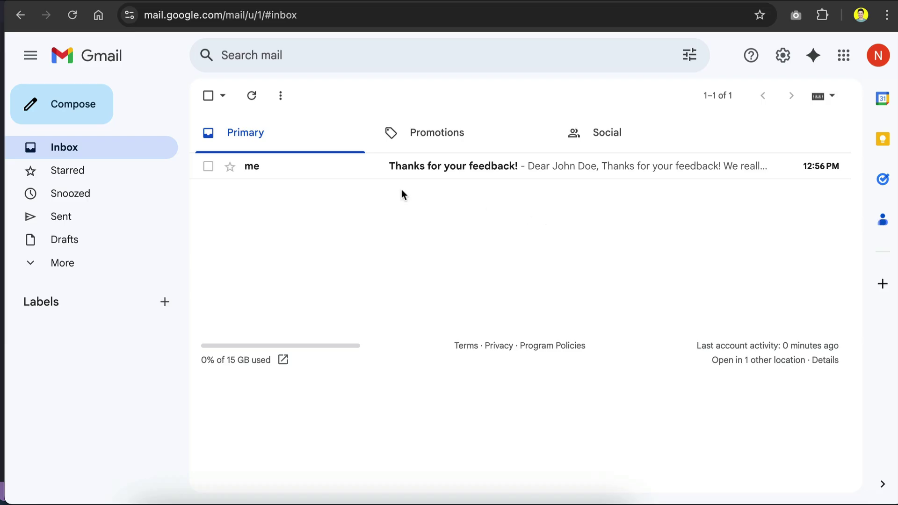
Open the 'Thanks for your feedback!' reply, then go from run history back to the canvas
left_click(469, 174)
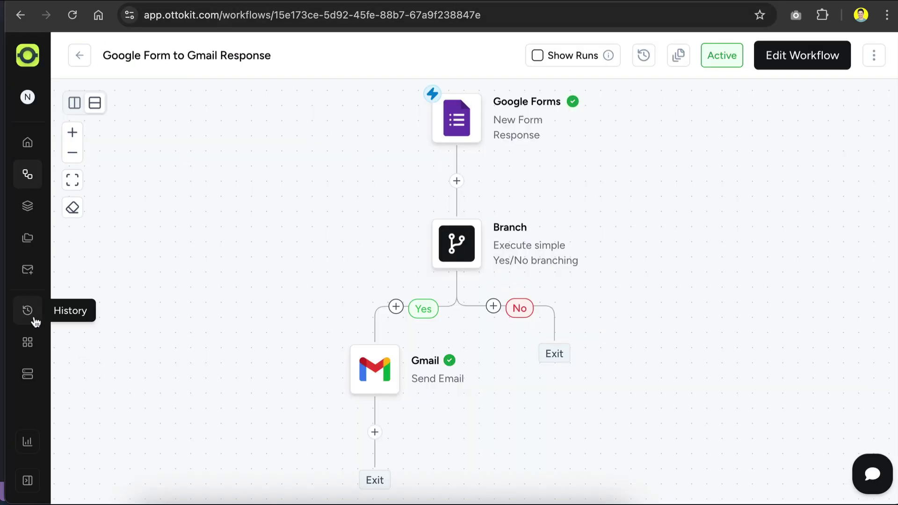
left_click(32, 319)
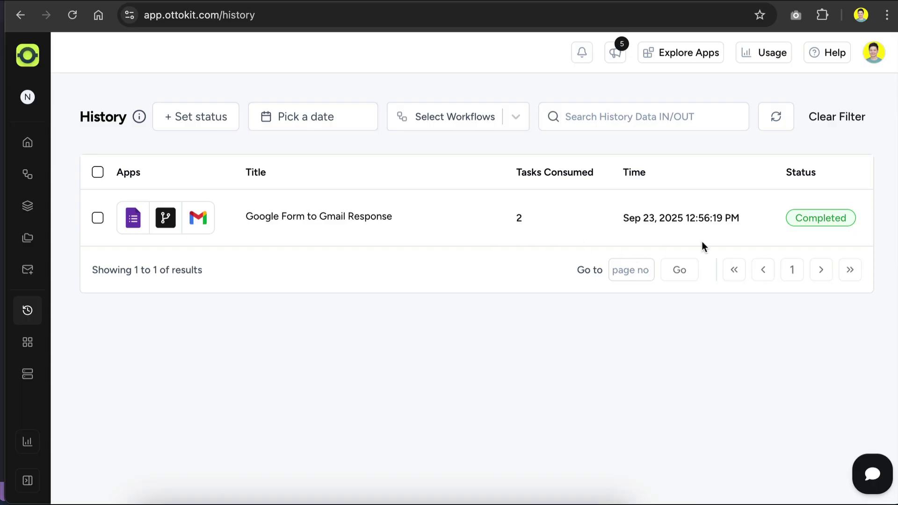
left_click(24, 17)
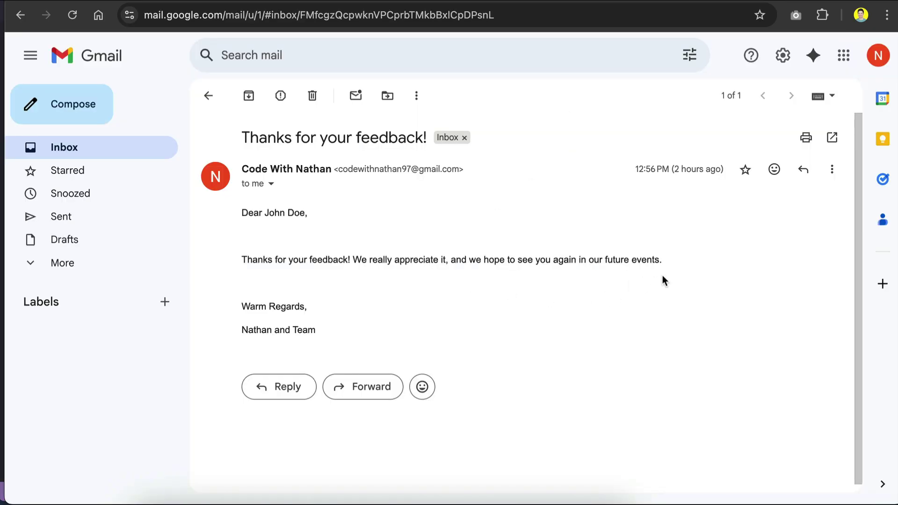
Highlight and then deselect the fixed thank-you sentence in the email, then return to OttoKit
left_click_drag(669, 271, 243, 263)
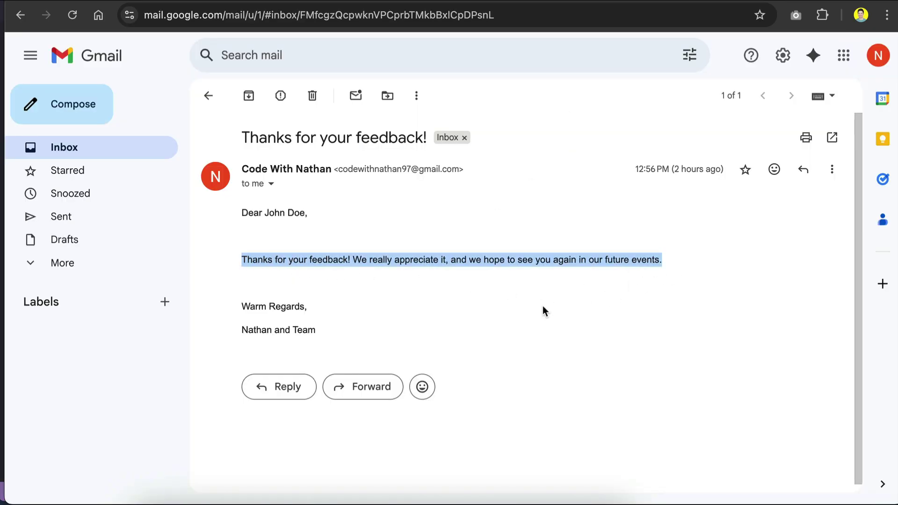
left_click(481, 241)
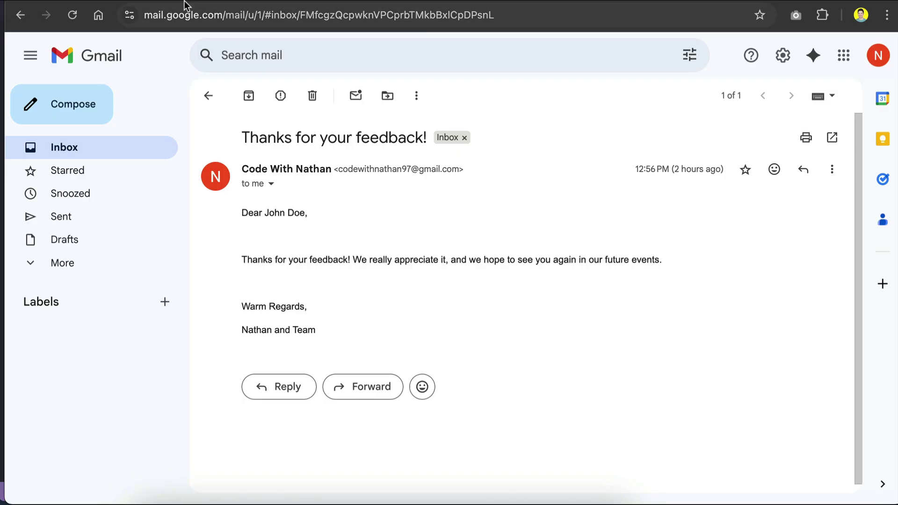
key("alt+Left")
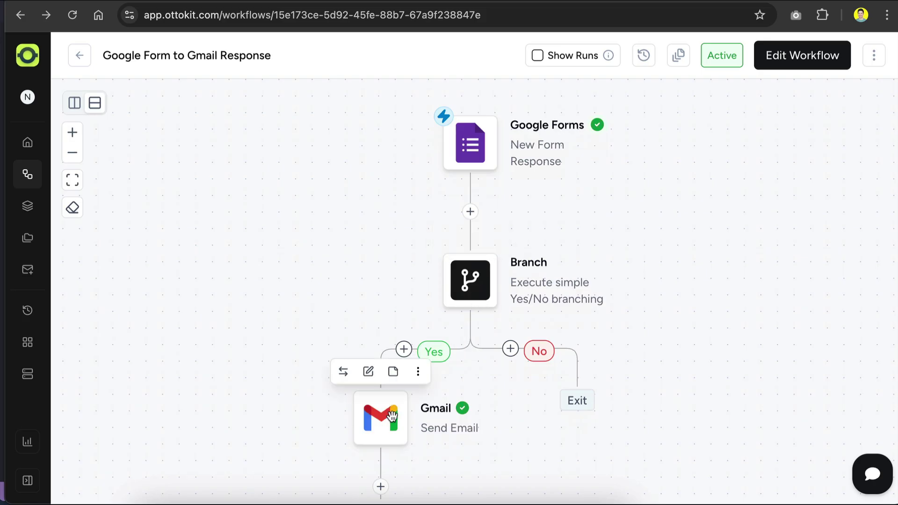
Add a new action on the Yes branch and search the apps for openai, claude, then gemini
left_click(403, 349)
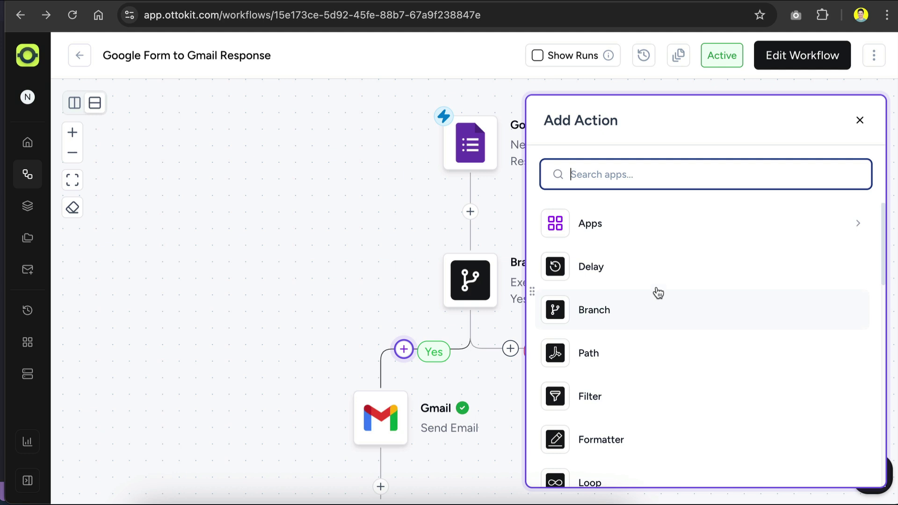
left_click(637, 240)
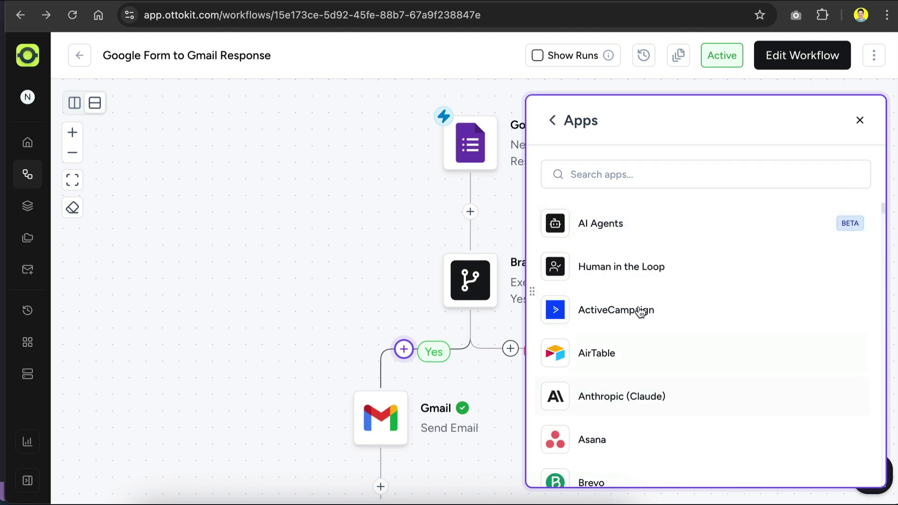
scroll(638, 308, "down", 5)
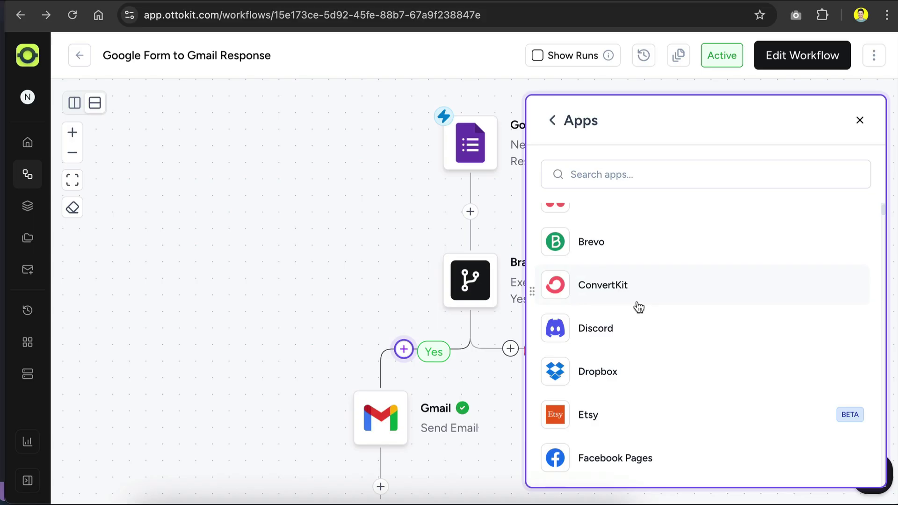
scroll(638, 308, "up", 5)
left_click(632, 178)
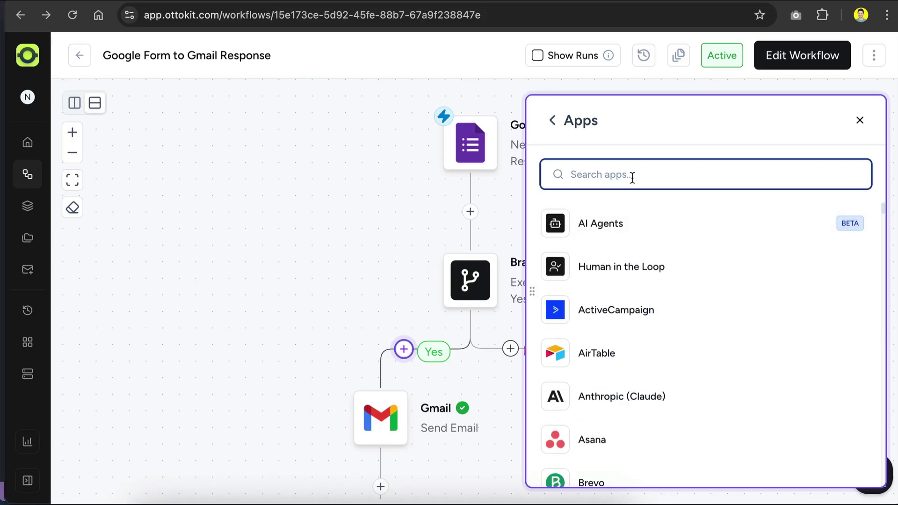
type("openai")
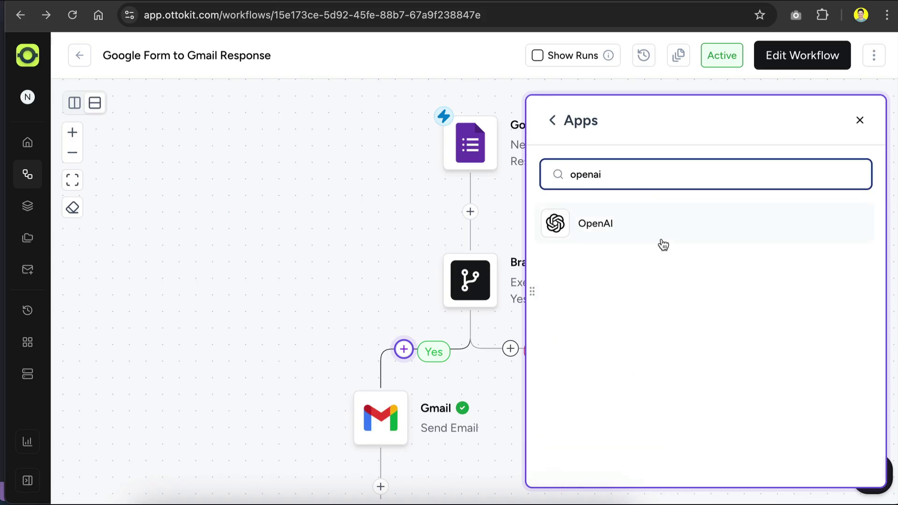
double_click(624, 177)
type("claude")
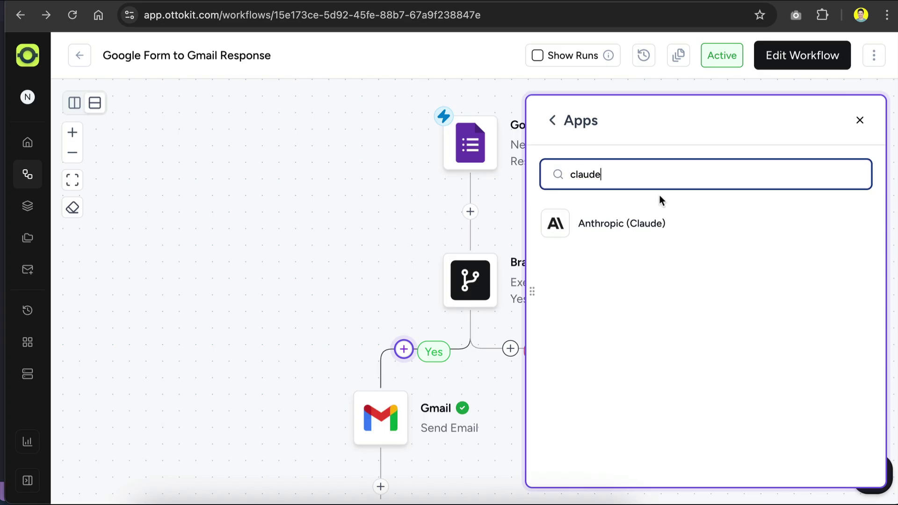
double_click(637, 176)
type("gemini")
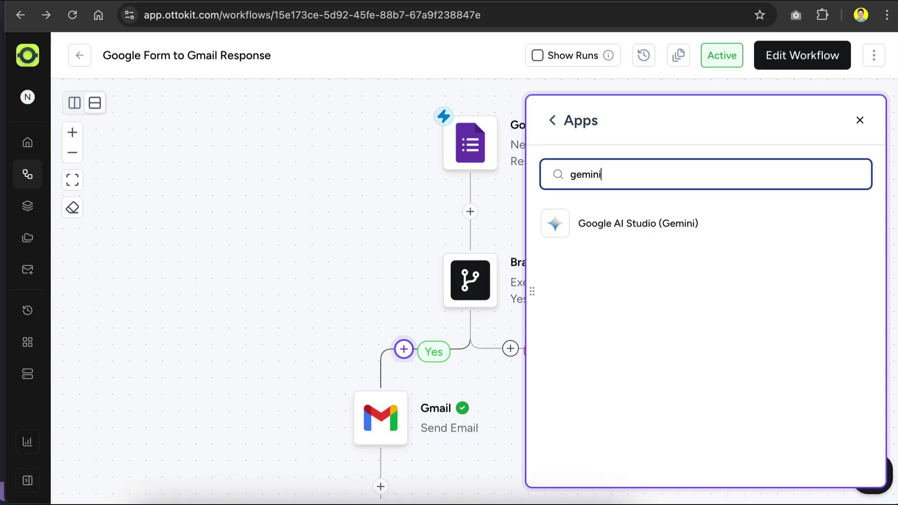
Add Google AI Studio (Gemini) with the Text Generations event and start creating a new connection
left_click(722, 225)
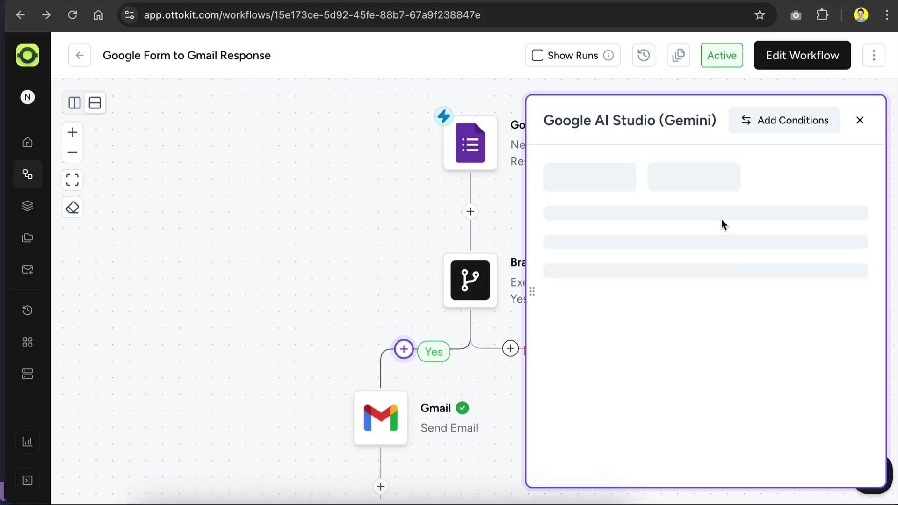
left_click(764, 293)
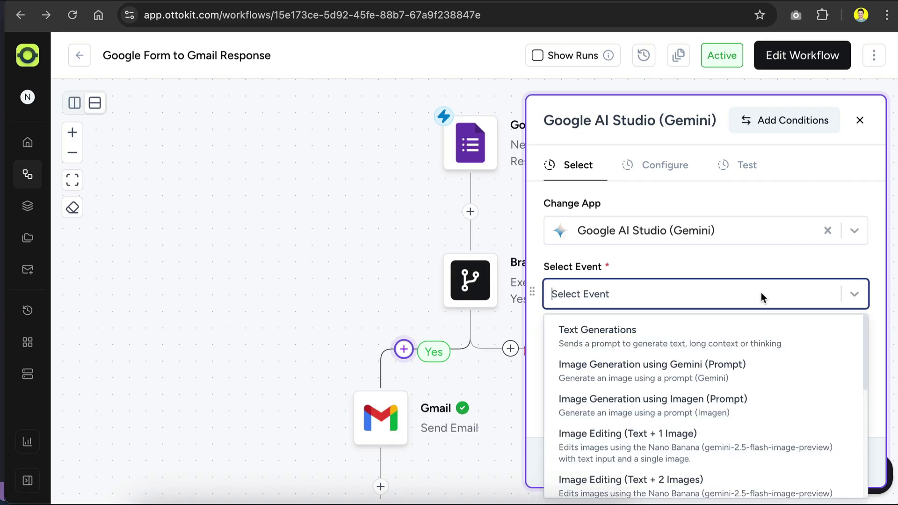
left_click(645, 339)
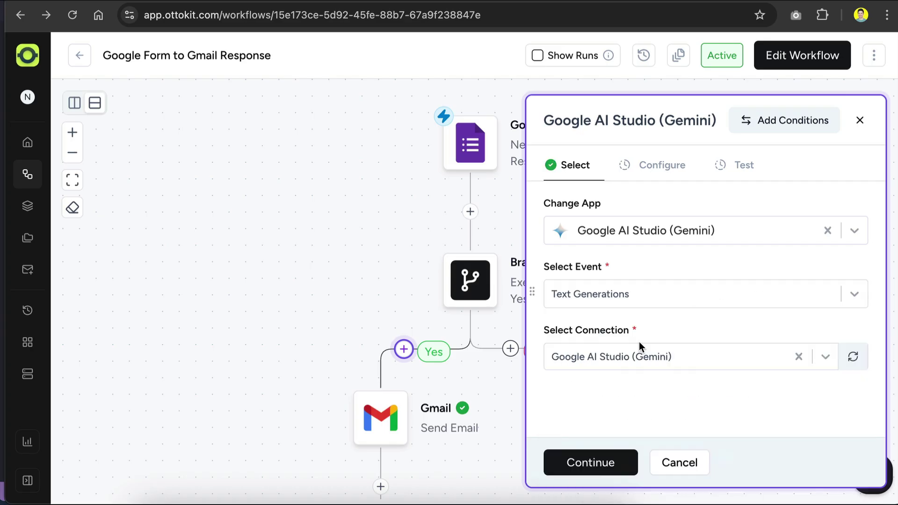
left_click(748, 357)
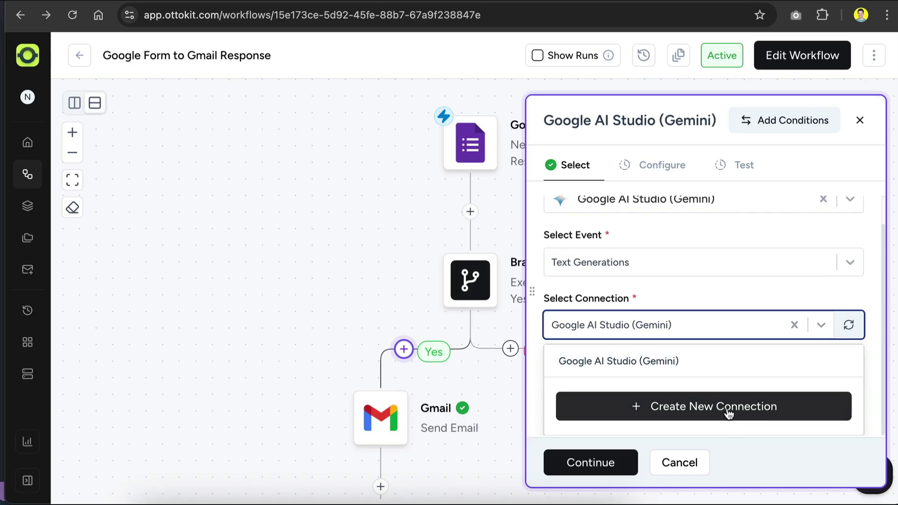
left_click(728, 410)
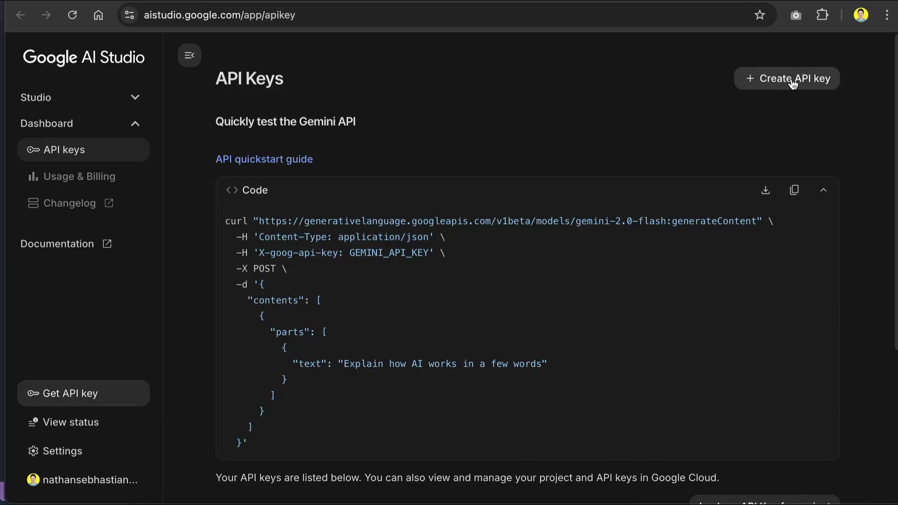
left_click(792, 84)
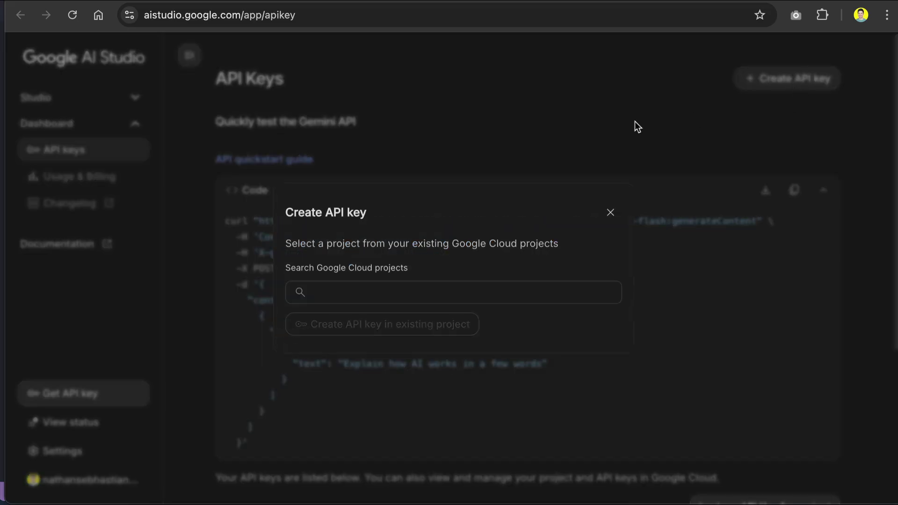
left_click(604, 125)
Cancel the new connection, keep the existing one, and choose Gemini 2.5 Flash as the model
left_click(80, 3)
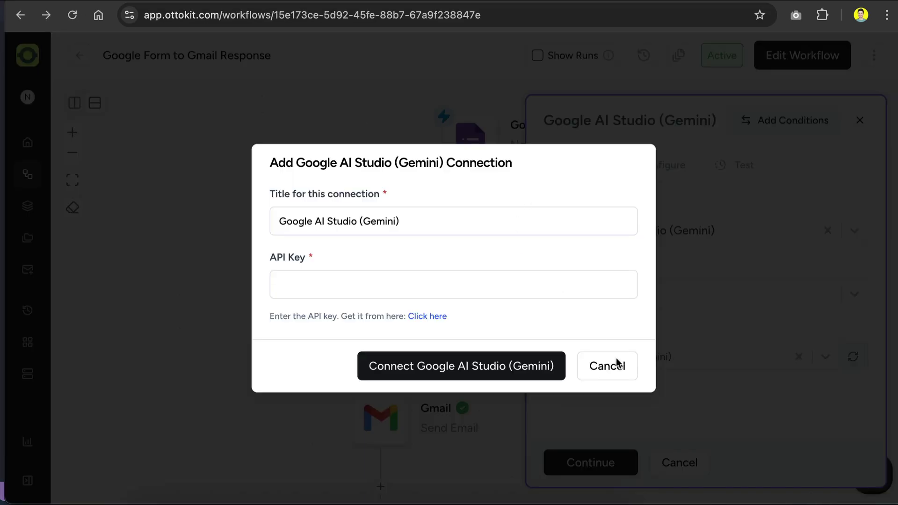
left_click(598, 364)
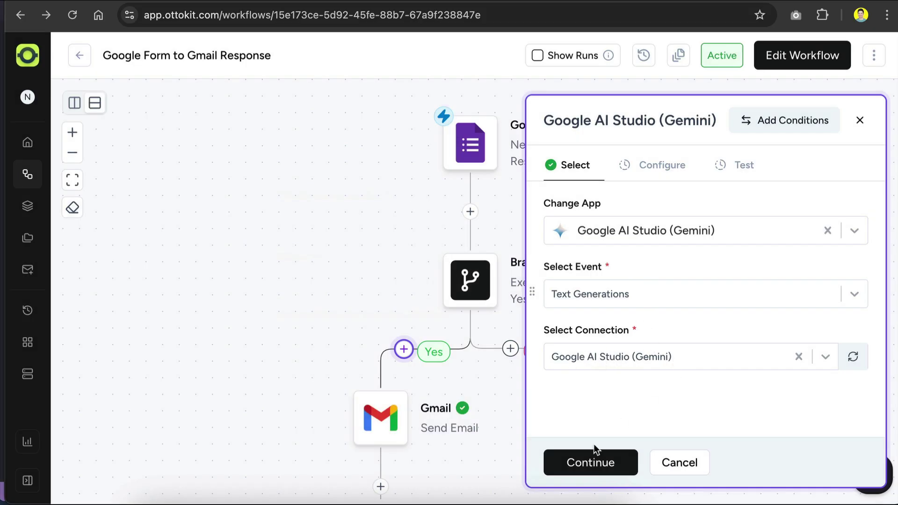
left_click(595, 462)
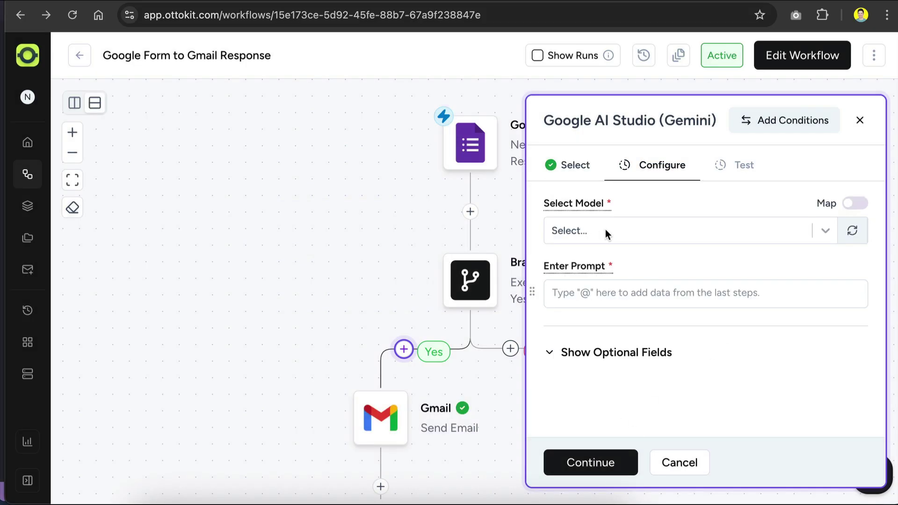
left_click(750, 236)
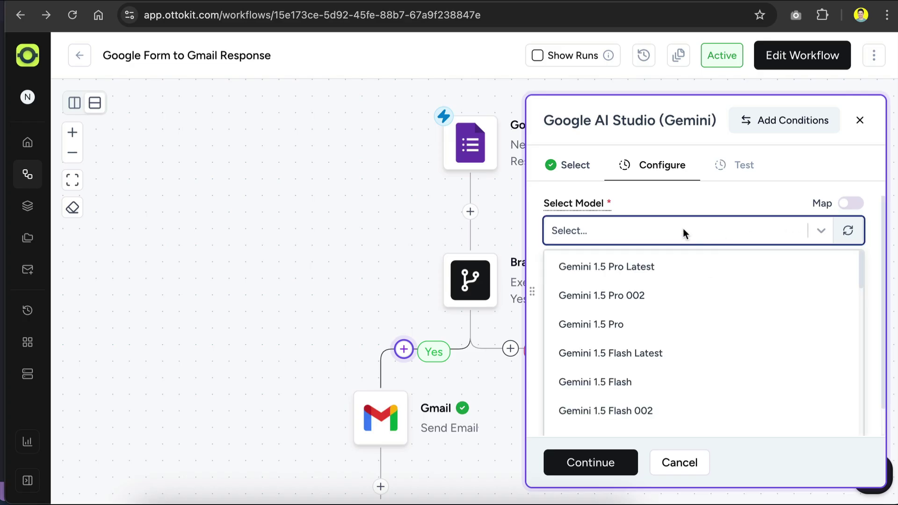
type("2.5 flash")
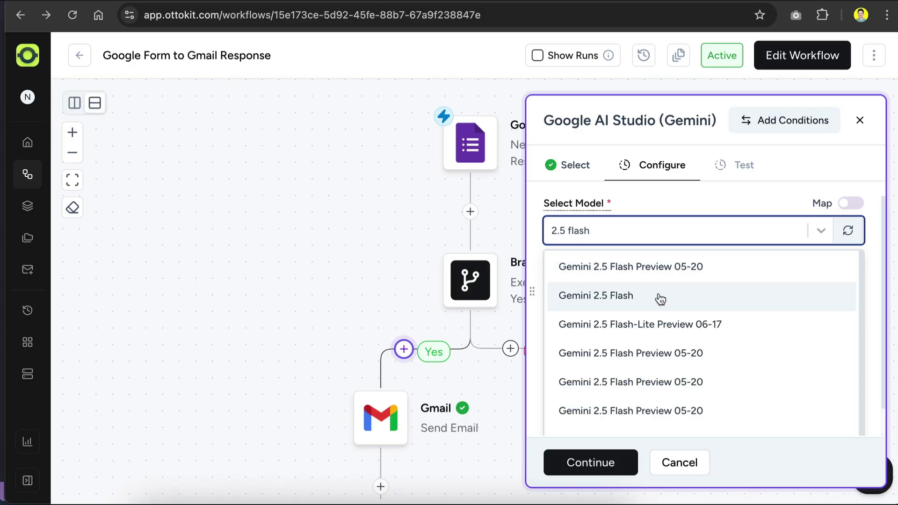
left_click(660, 300)
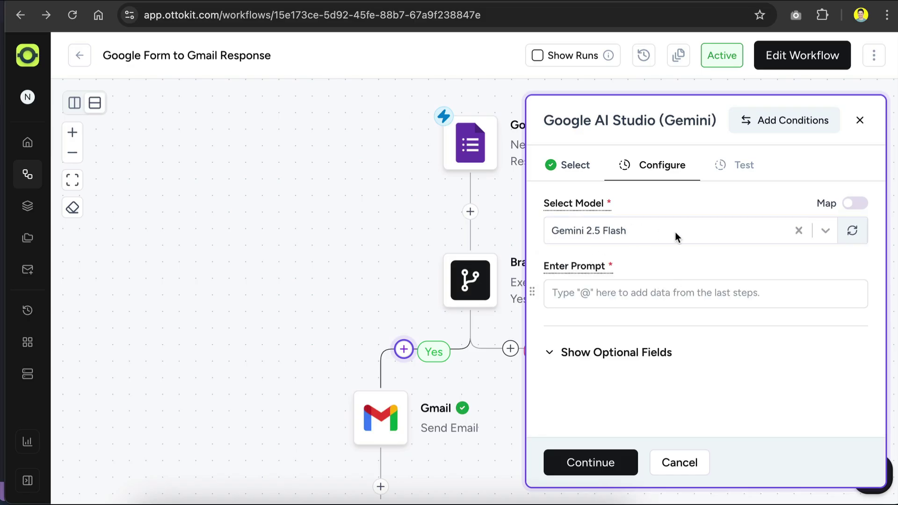
left_click(678, 295)
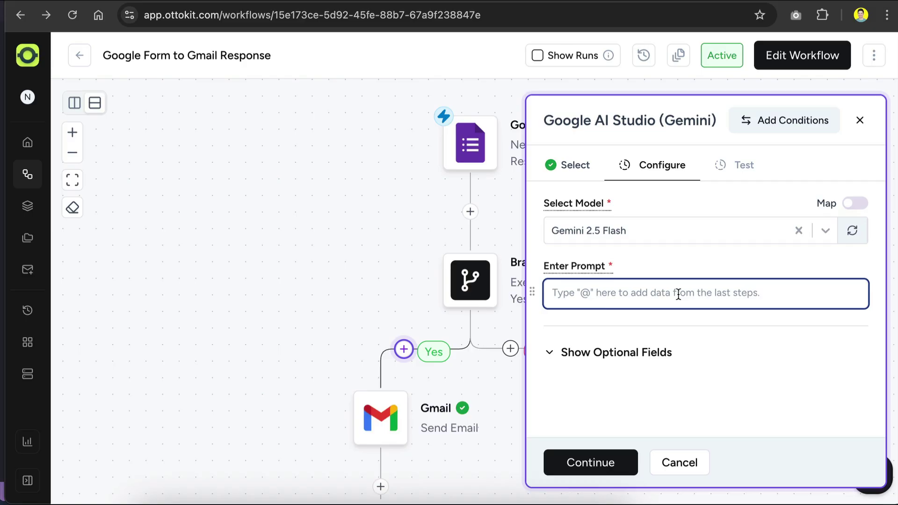
Paste the feedback-reply guidelines prompt, remove the extra blank line above 'Your task', and review it to the end
key("ctrl+v")
scroll(677, 294, "up", 10)
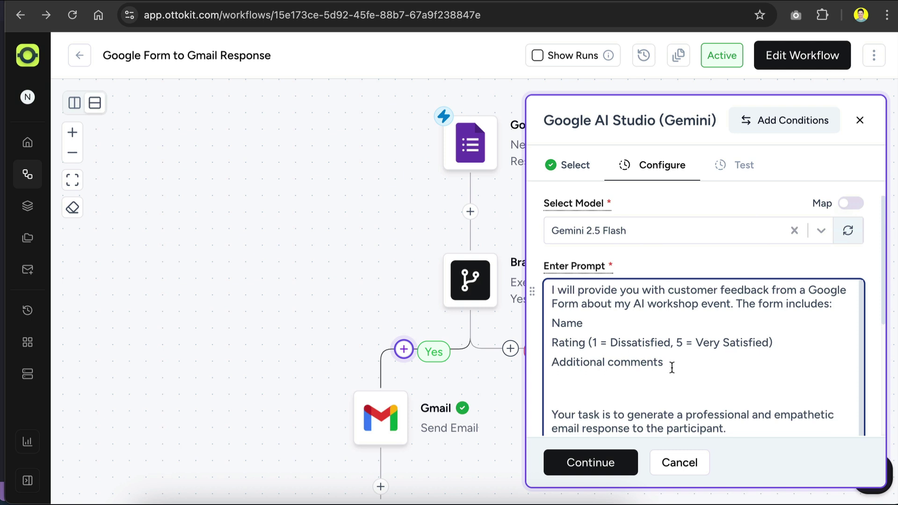
scroll(672, 367, "down", 2)
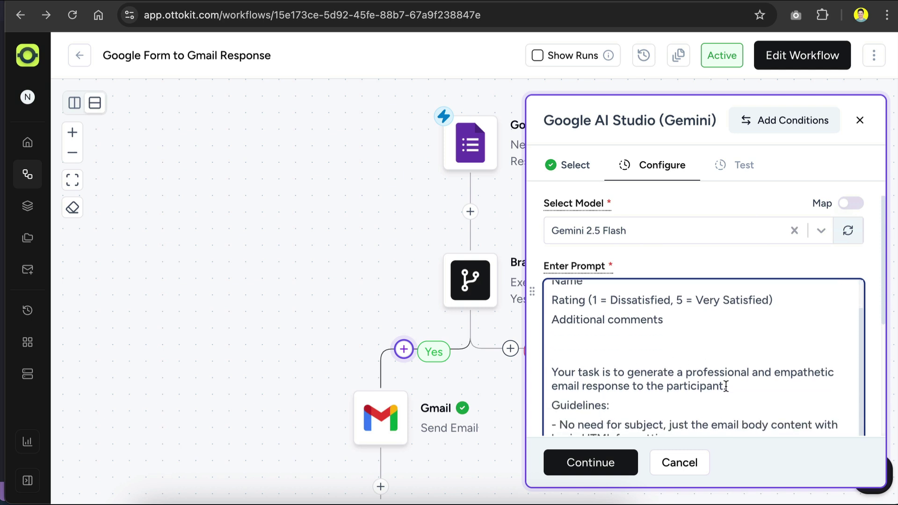
scroll(723, 386, "down", 2)
left_click(650, 315)
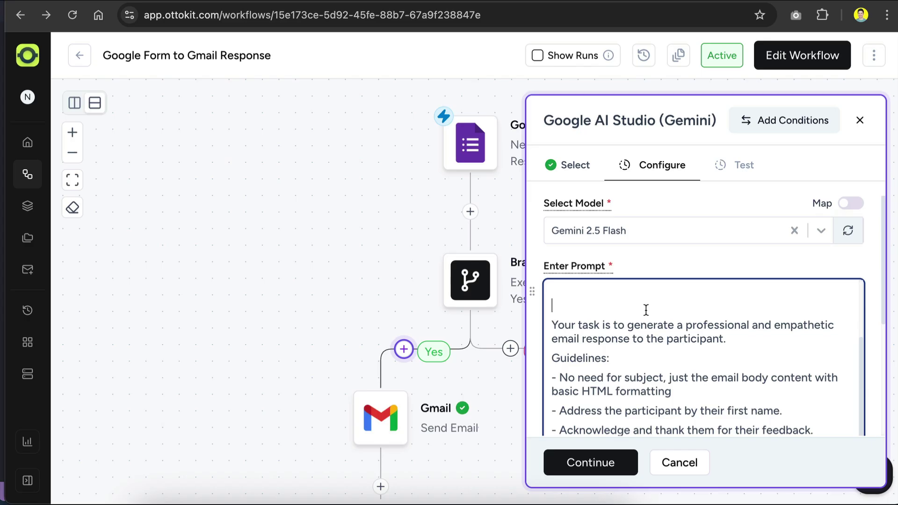
key("BackSpace")
scroll(656, 323, "up", 1)
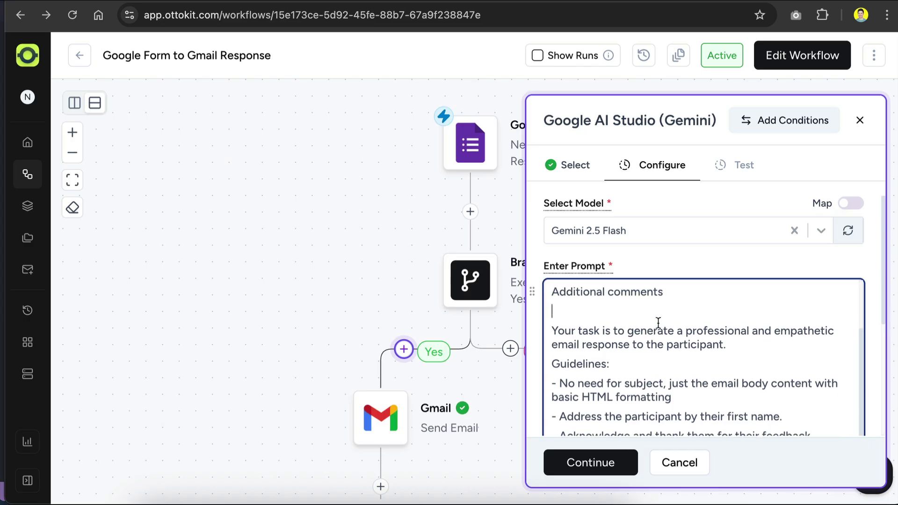
scroll(655, 322, "down", 2)
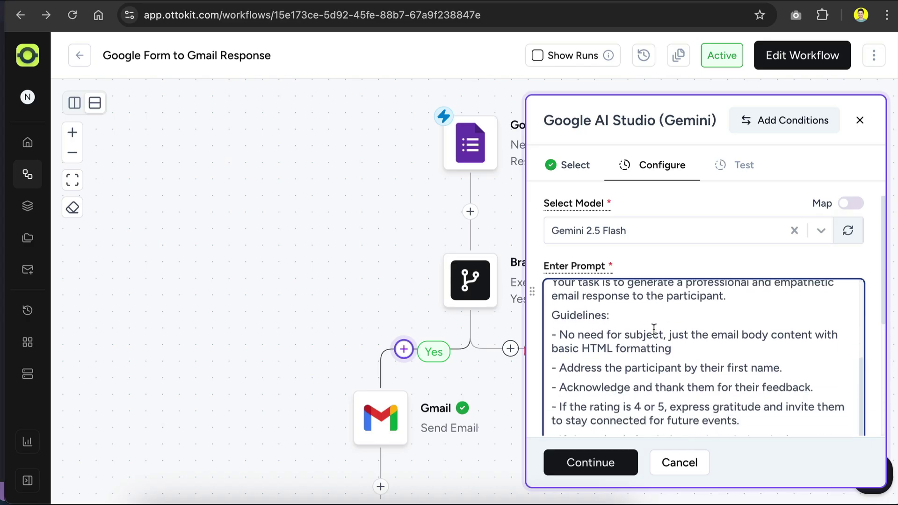
scroll(654, 329, "down", 1)
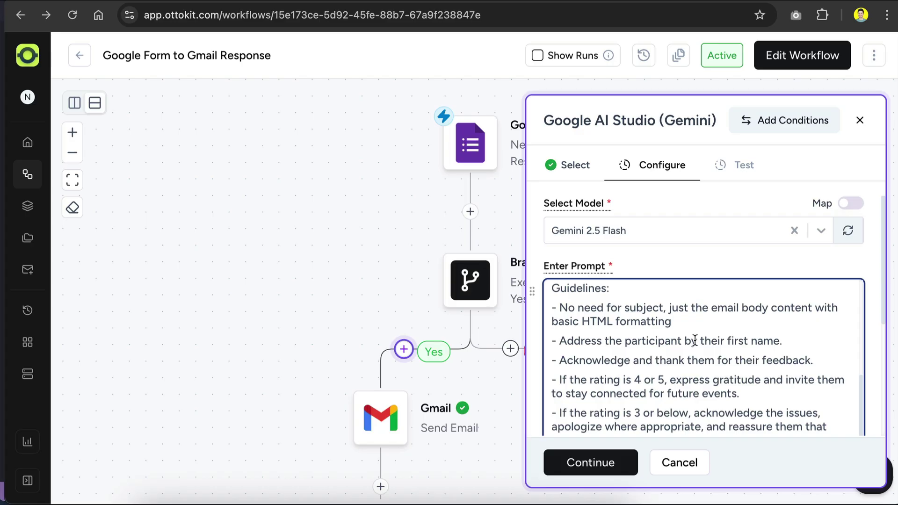
scroll(695, 342, "down", 1)
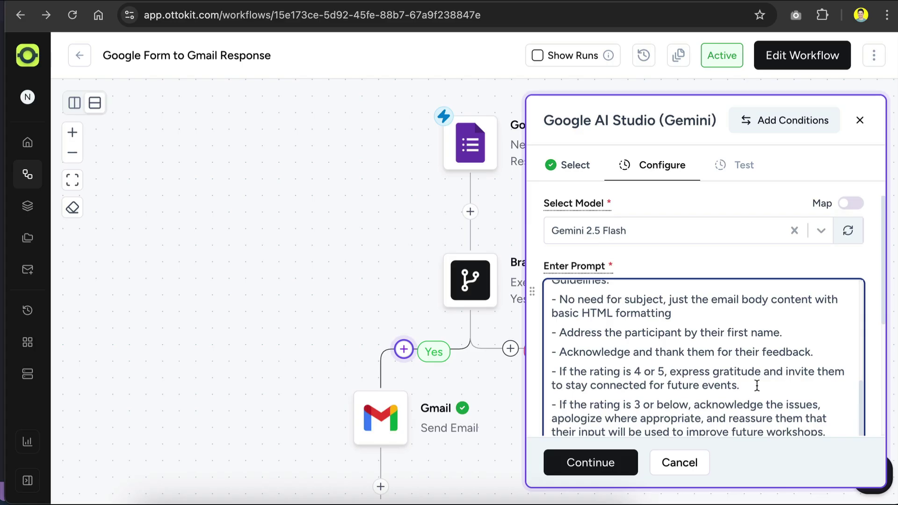
scroll(757, 386, "down", 2)
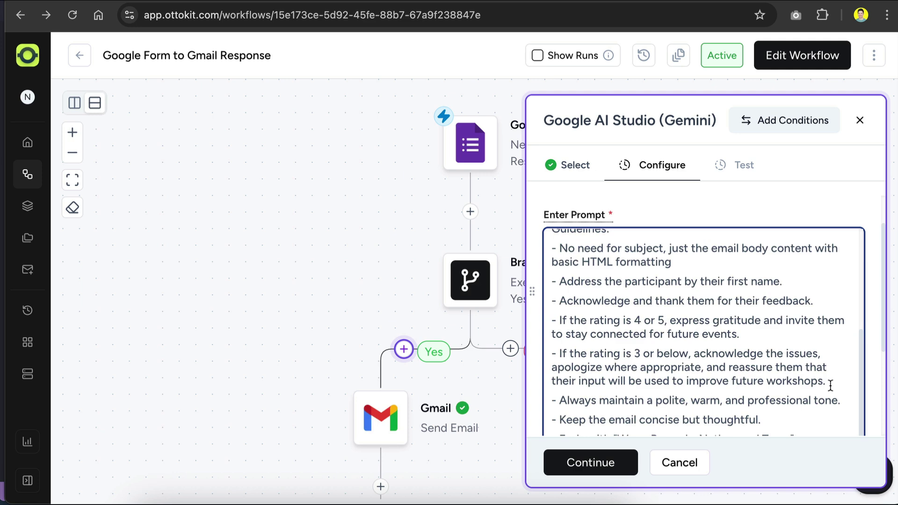
scroll(829, 384, "down", 1)
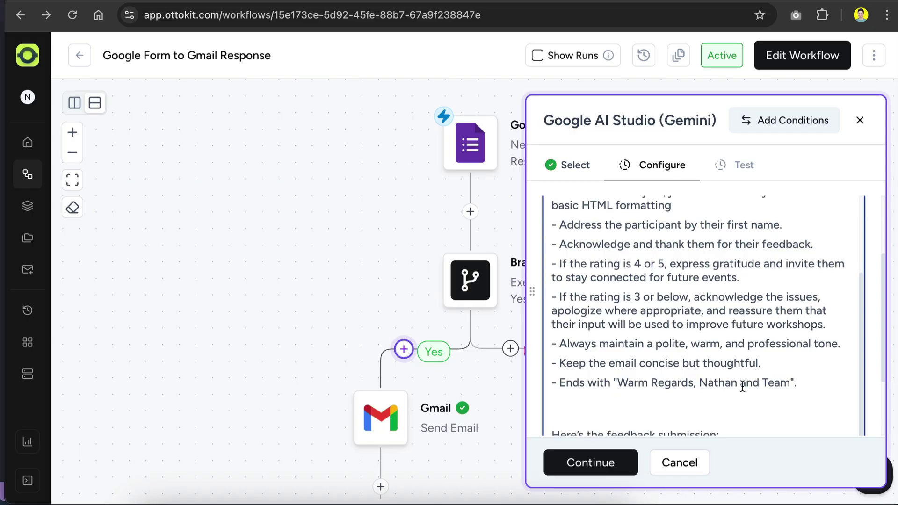
scroll(742, 386, "down", 2)
Add a 'Name:' line under the submission heading mapped to the respondent's Google Forms name field
left_click(628, 309)
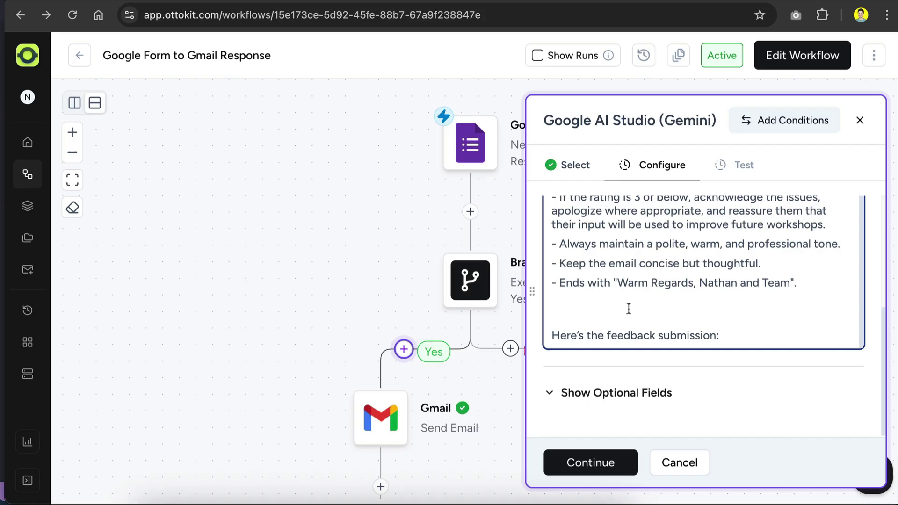
key("BackSpace")
left_click(736, 335)
key("Return")
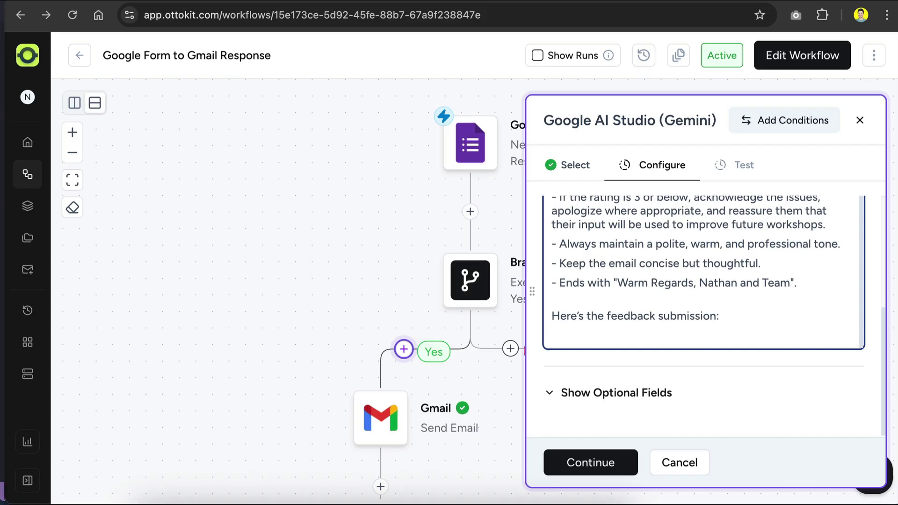
type("Name: @")
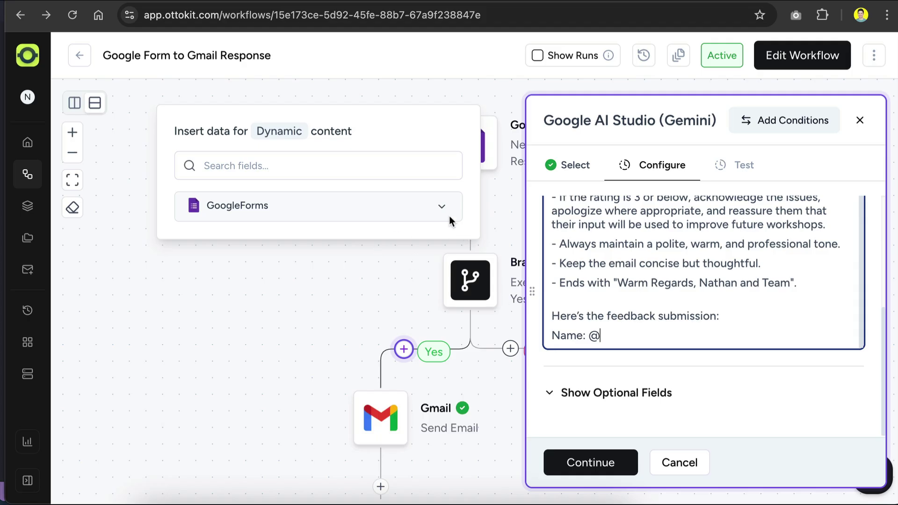
left_click(442, 209)
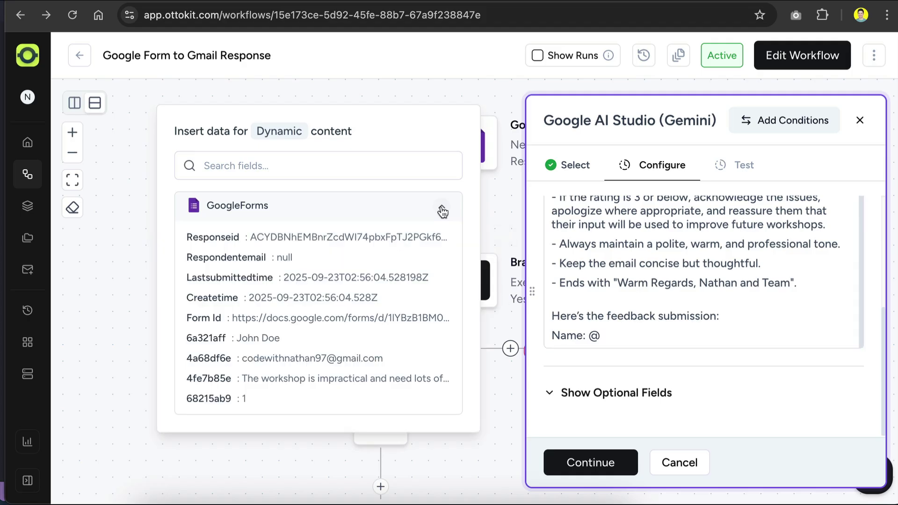
left_click(313, 339)
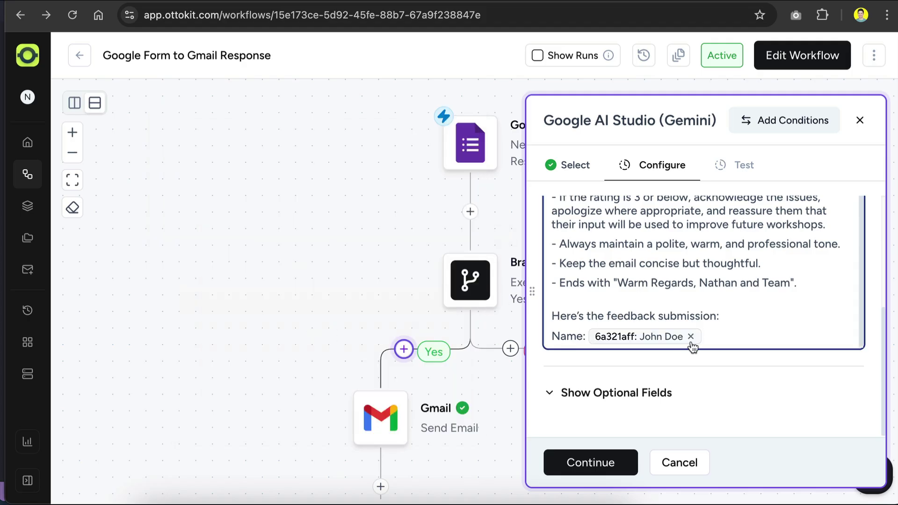
Add 'Rating:' and 'Additional comments:' lines mapped to the matching Google Forms answers
key("Return")
type("Rating: ")
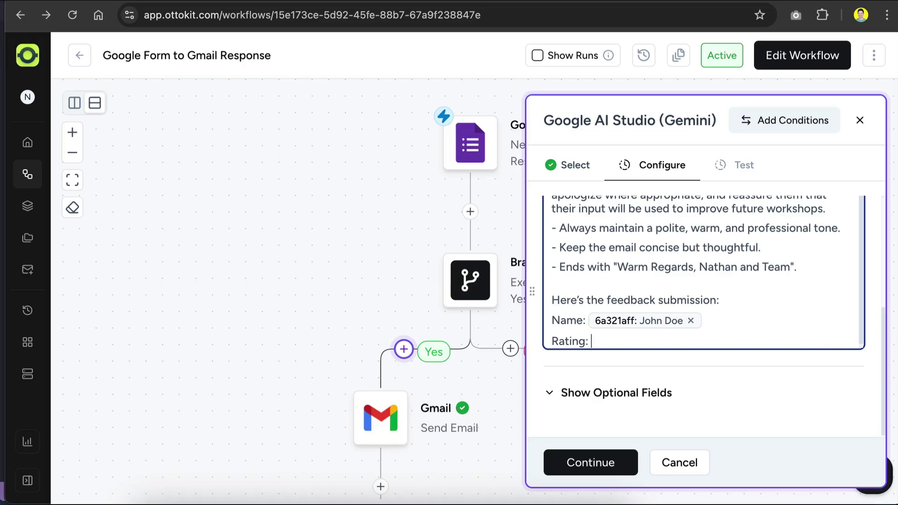
type("@")
left_click(328, 401)
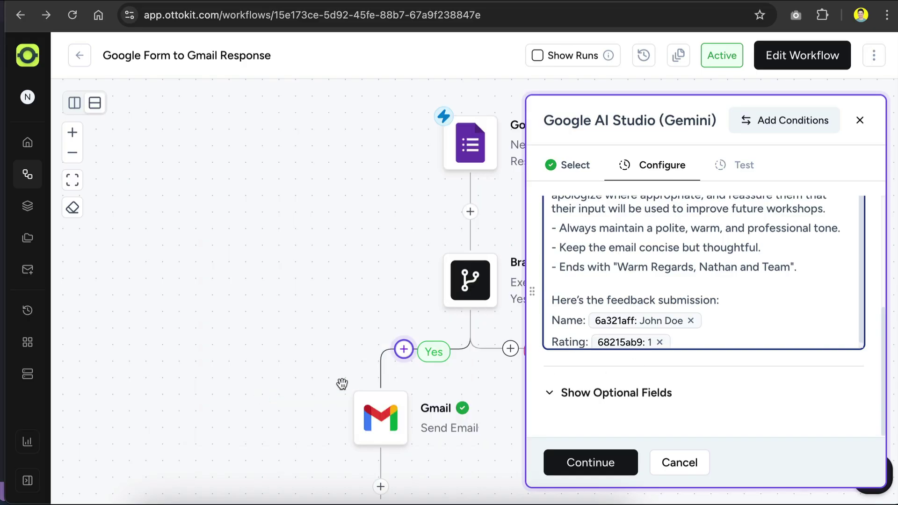
key("Return")
type("Additional comments: ")
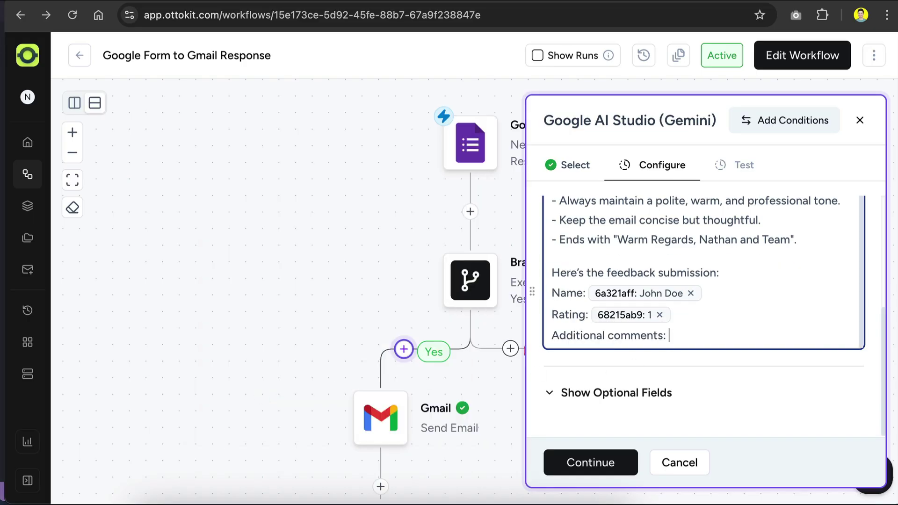
type("@")
left_click(375, 378)
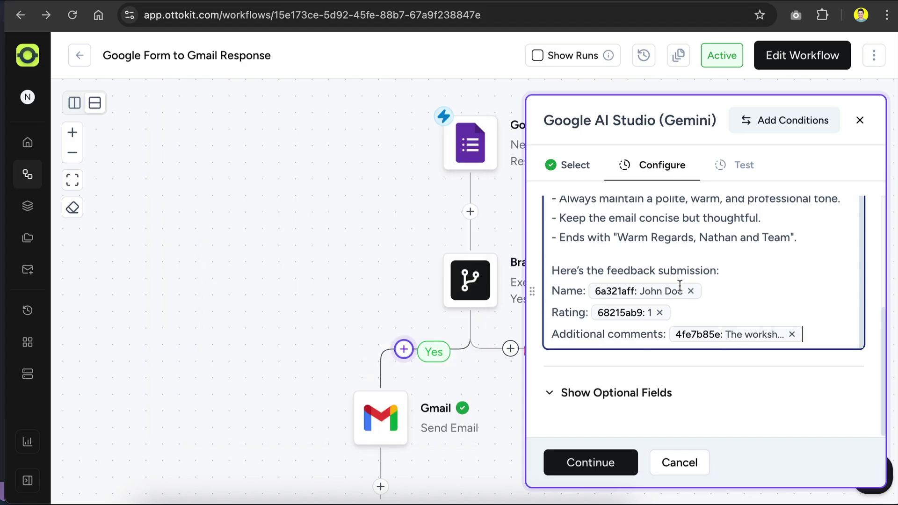
Reveal the optional Gemini settings, continue, and run a test generation on the sample response
left_click(550, 393)
scroll(711, 372, "down", 2)
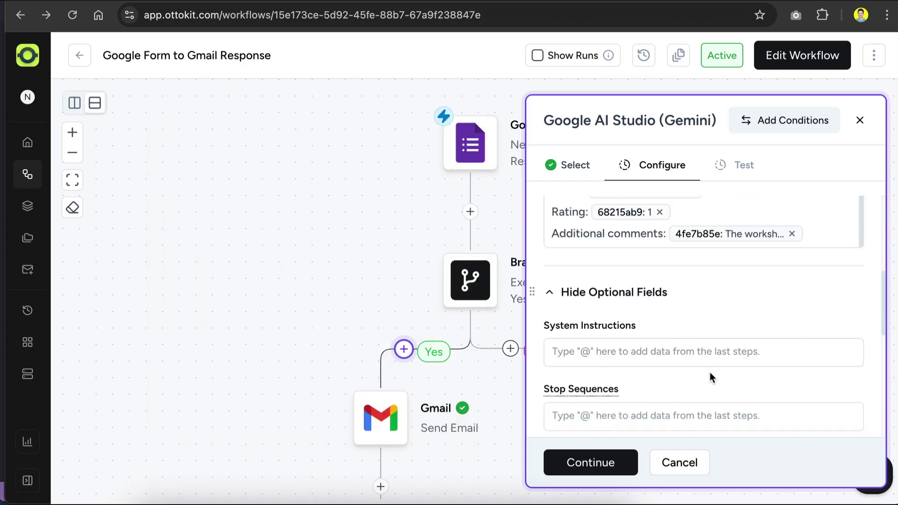
scroll(709, 372, "down", 3)
scroll(646, 305, "down", 3)
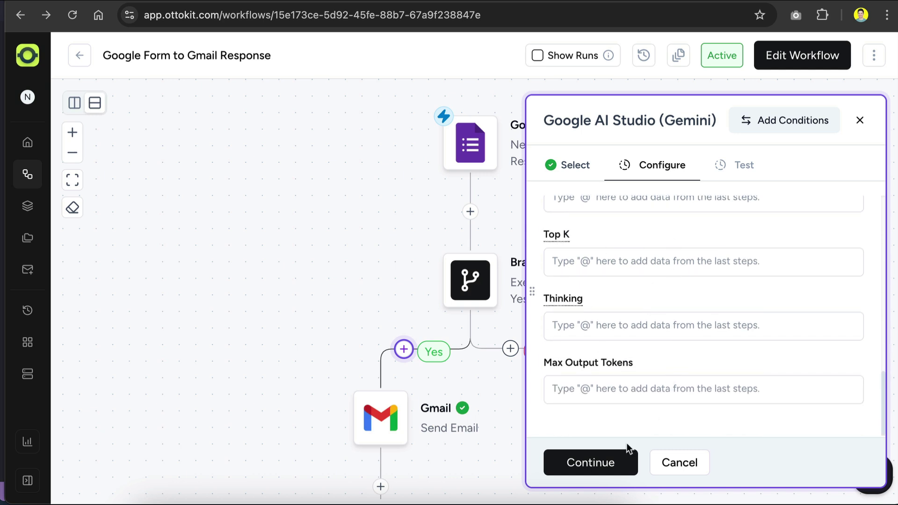
left_click(605, 467)
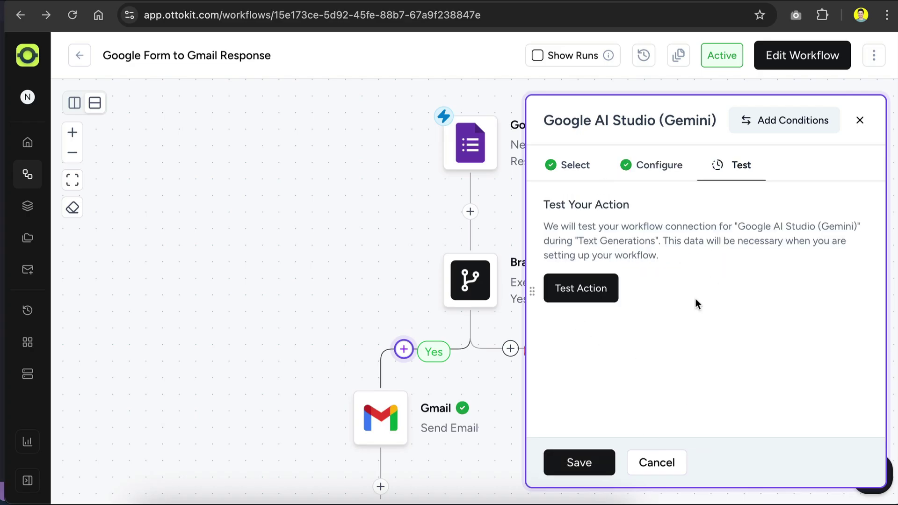
left_click(584, 289)
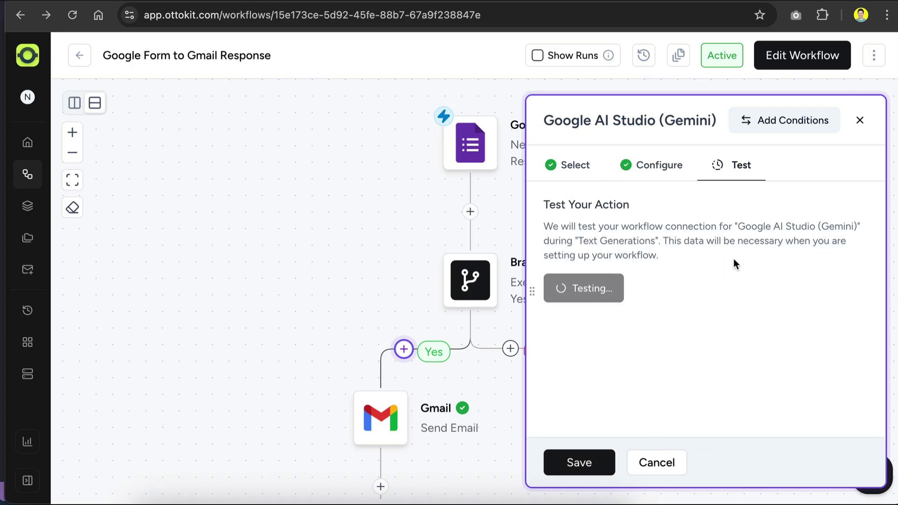
Save the tested Gemini step and confirm editing the published workflow
scroll(699, 385, "down", 10)
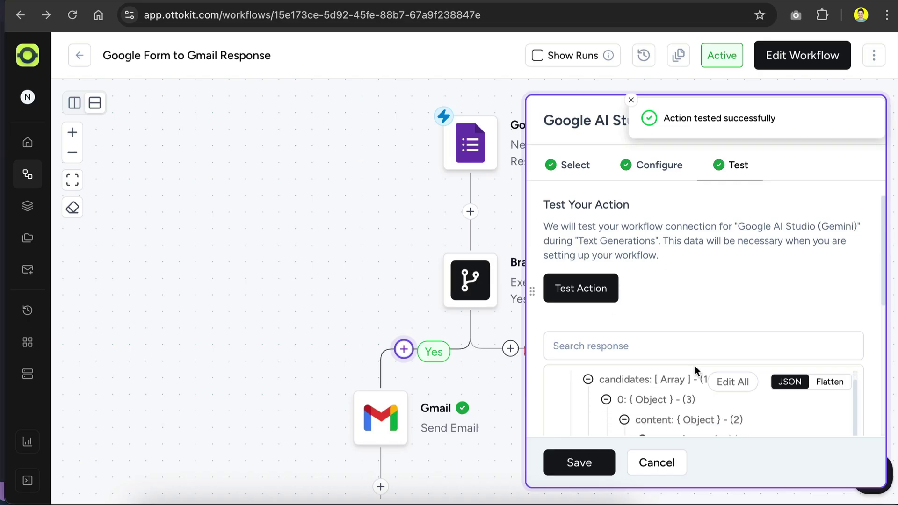
scroll(704, 293, "up", 1)
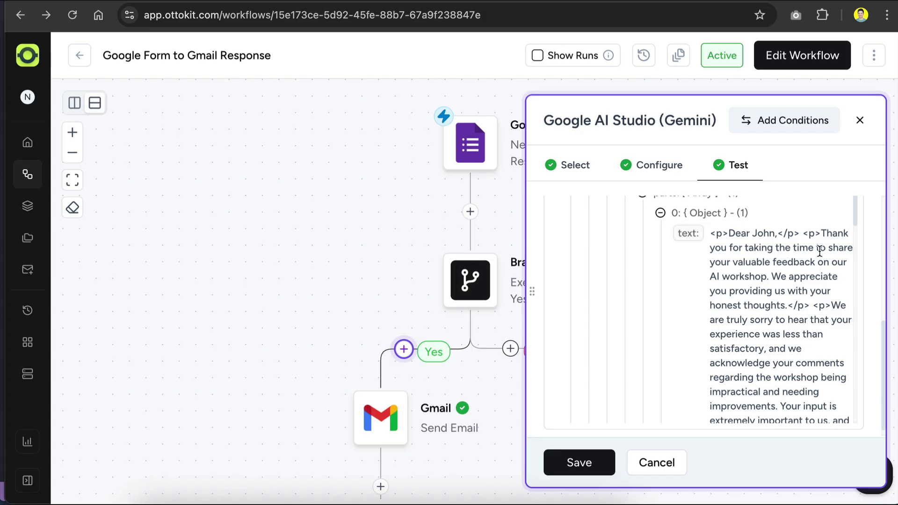
scroll(802, 317, "down", 10)
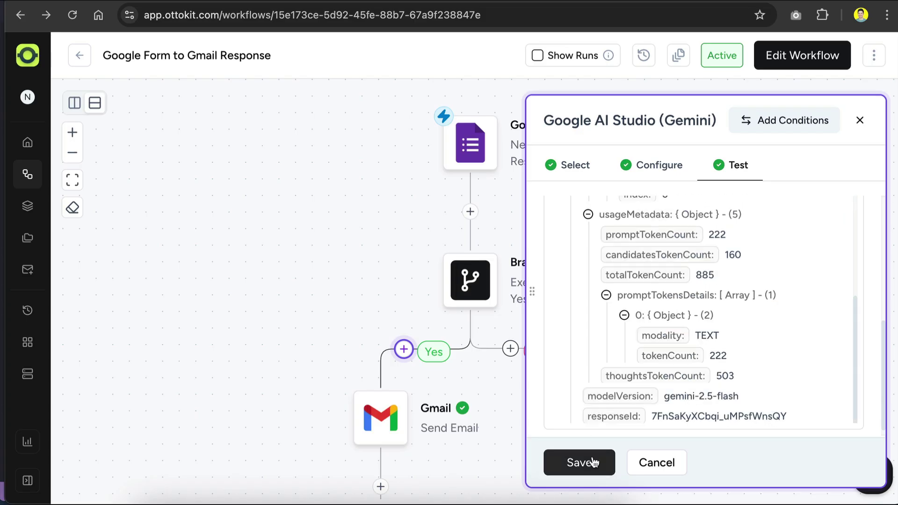
left_click(593, 463)
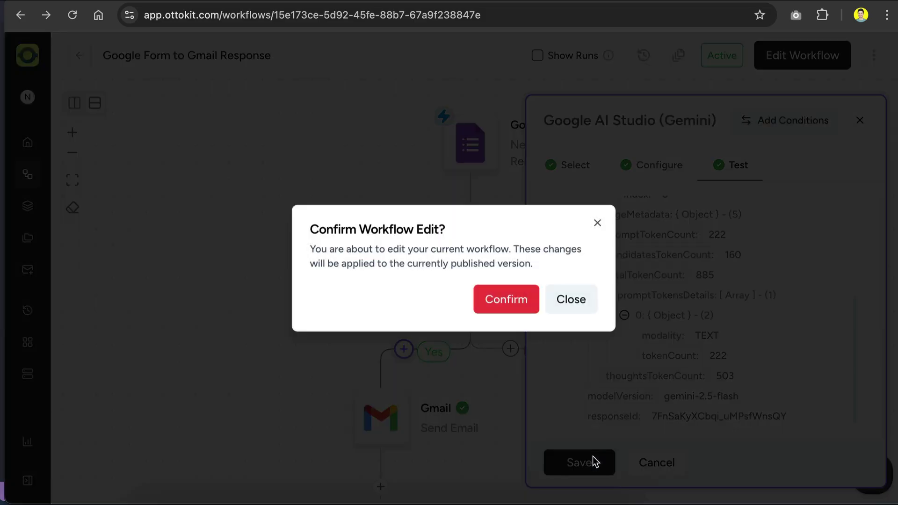
left_click(507, 300)
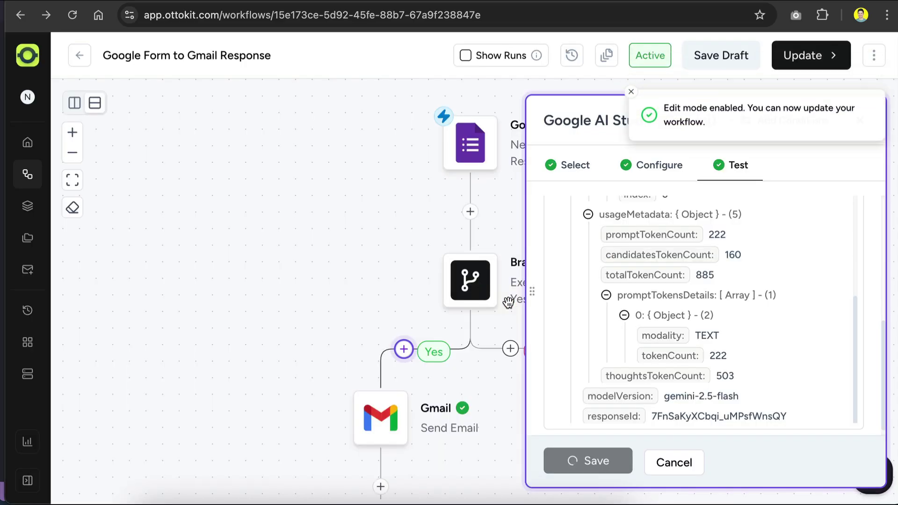
scroll(521, 276, "down", 4)
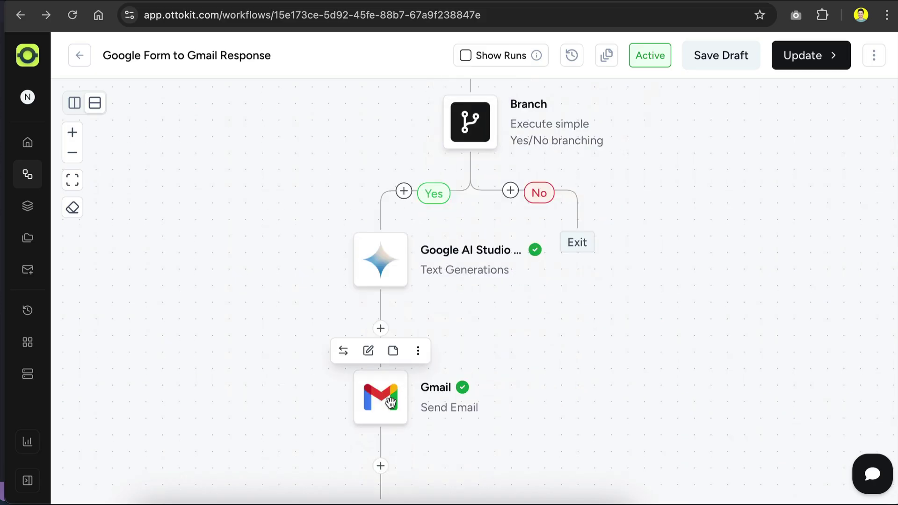
Replace the Gmail body with Gemini's Candidates 0 Content Parts 0 Text output and continue to testing
left_click(390, 402)
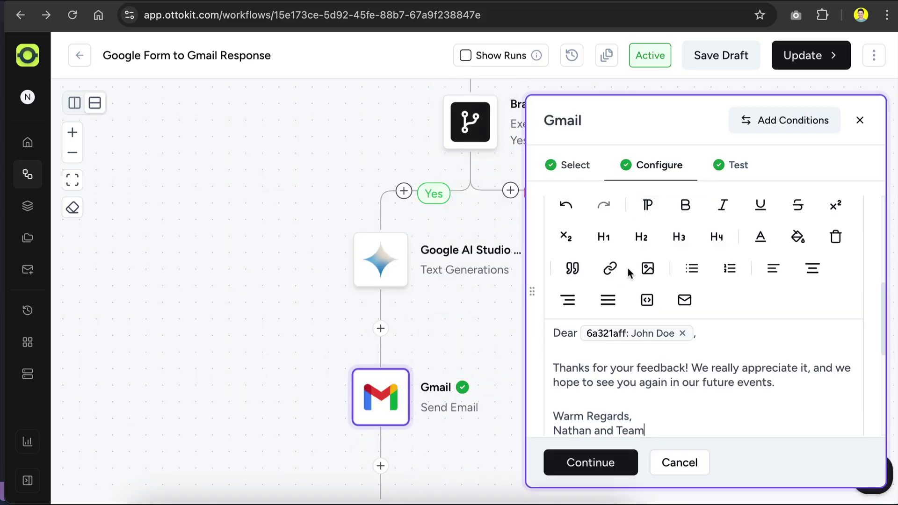
scroll(627, 268, "down", 3)
scroll(671, 320, "up", 1)
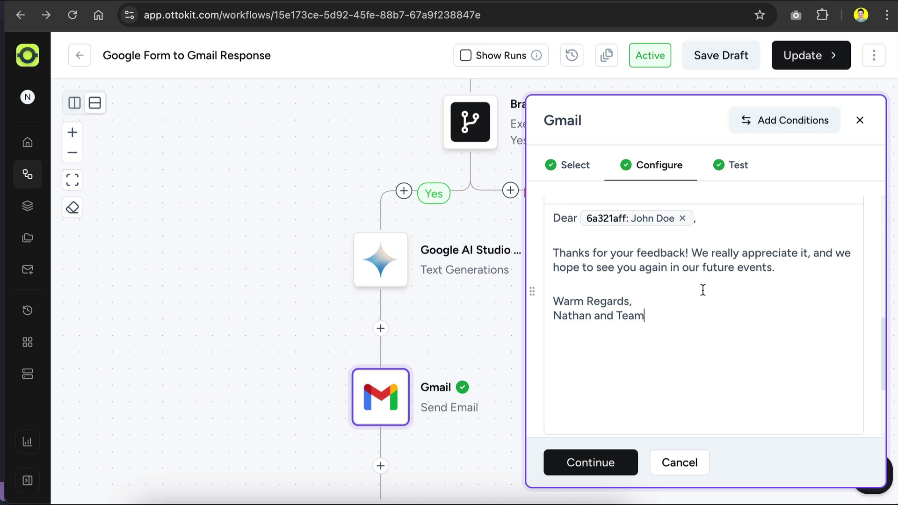
left_click_drag(669, 321, 538, 222)
key("BackSpace")
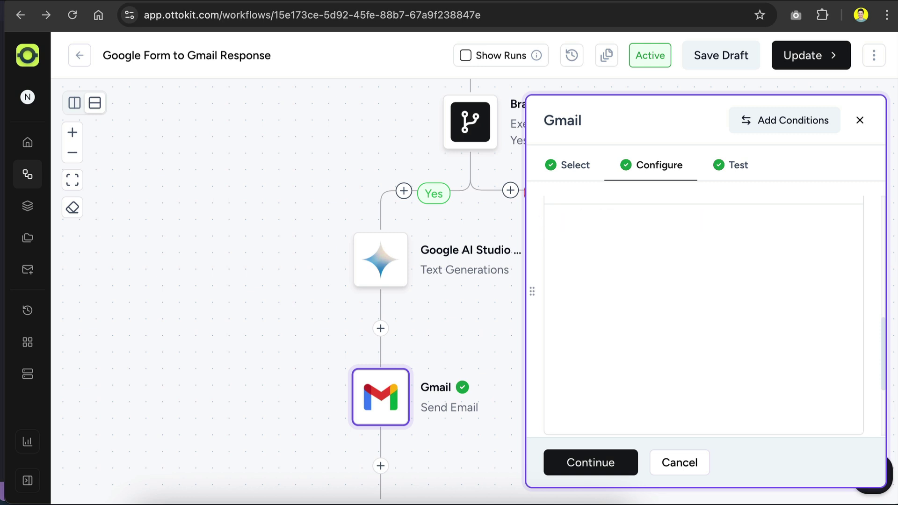
type("@")
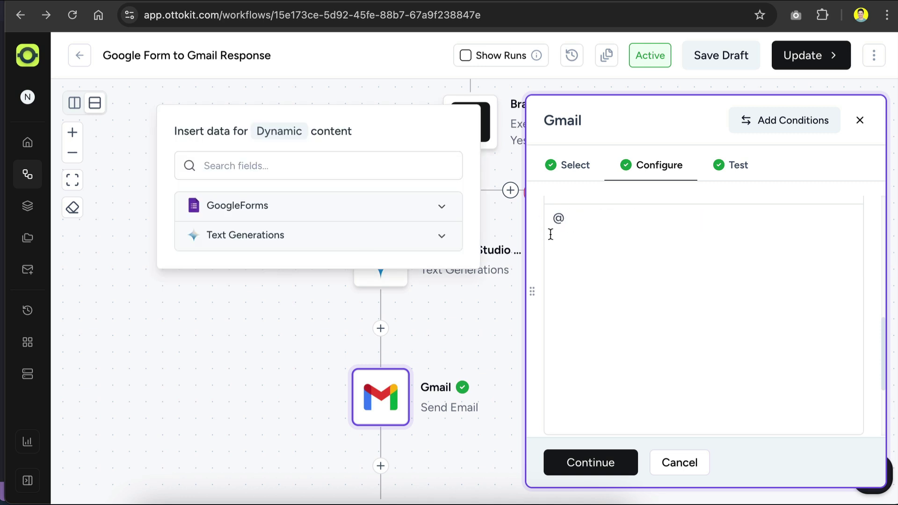
left_click(440, 243)
scroll(374, 299, "down", 1)
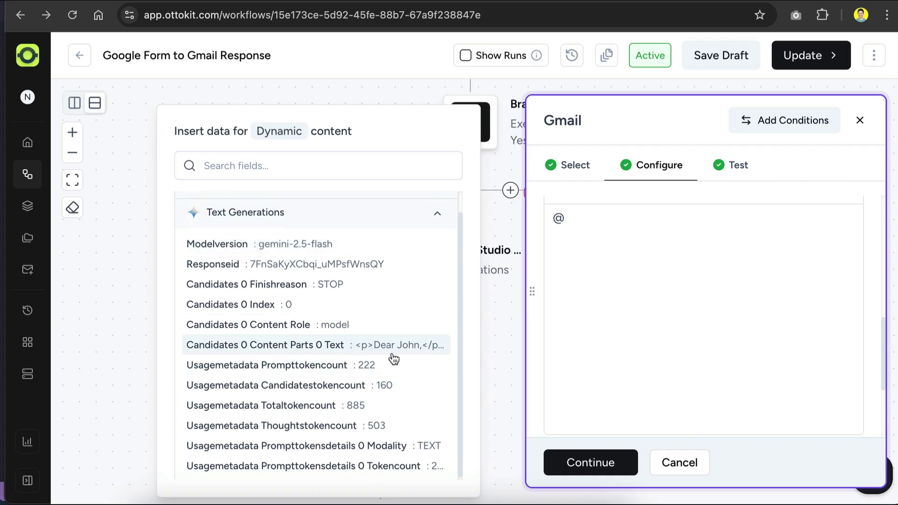
left_click(372, 346)
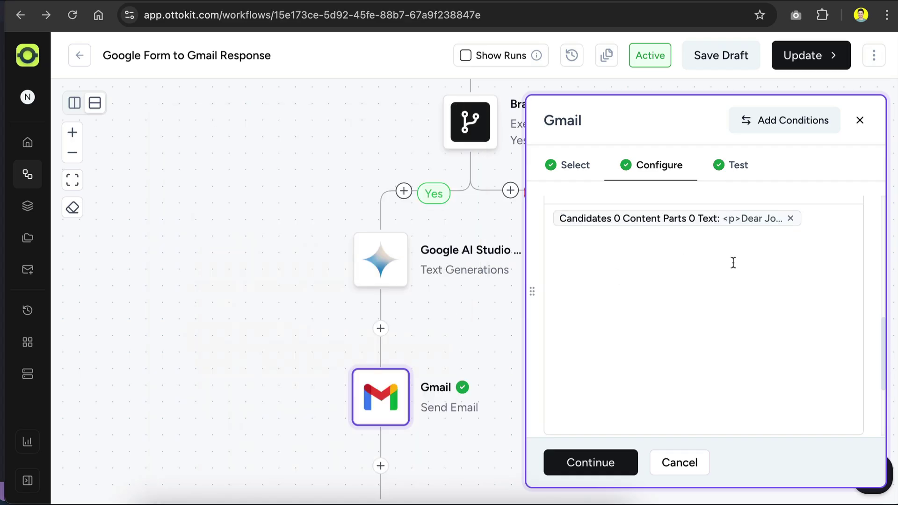
scroll(711, 303, "down", 3)
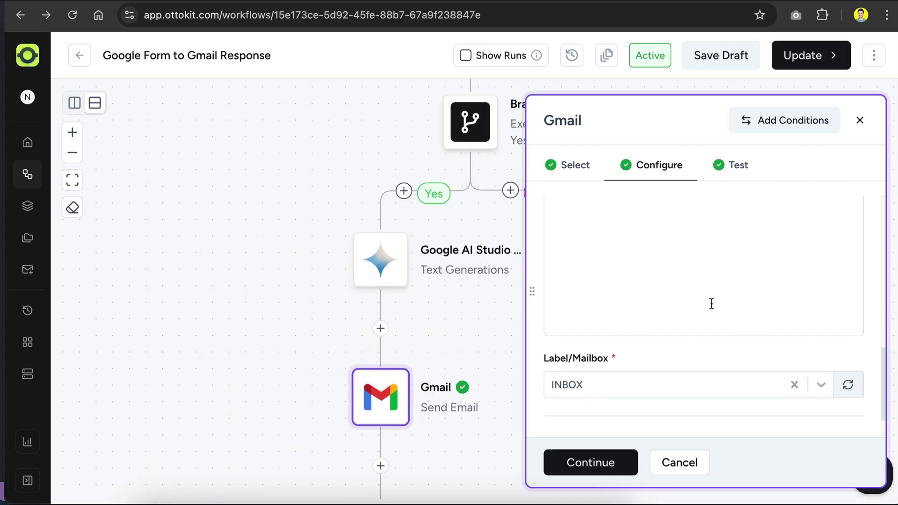
left_click(591, 460)
scroll(655, 276, "down", 1)
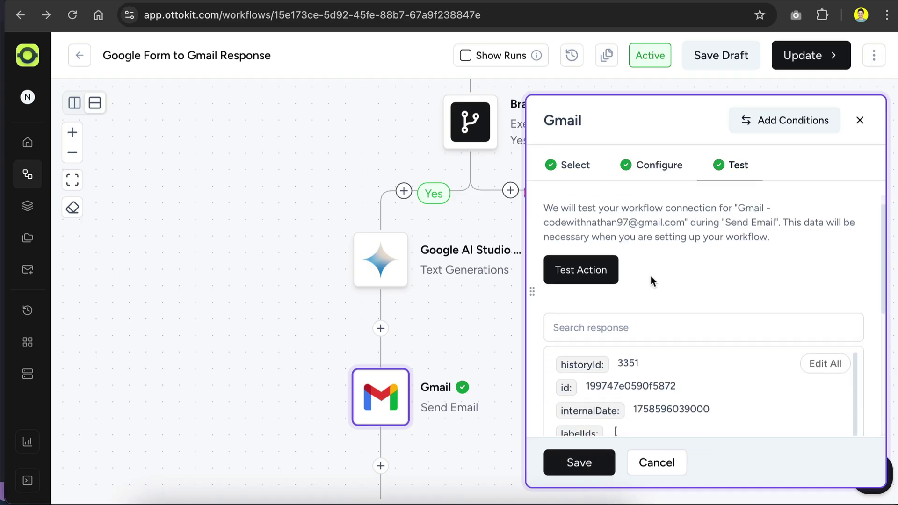
Send the Gmail test email, then reload the inbox and open the newest 'Thanks for your feedback!' email
left_click(582, 274)
key("ctrl+Tab")
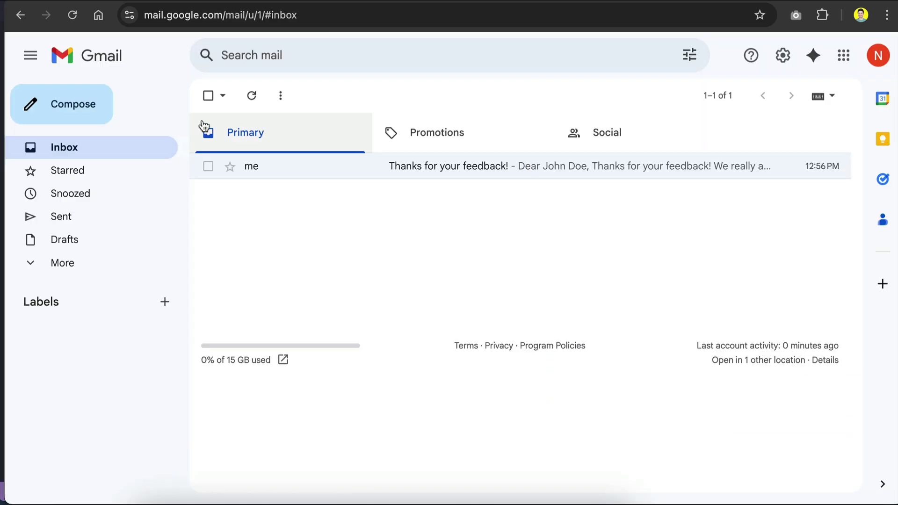
left_click(259, 102)
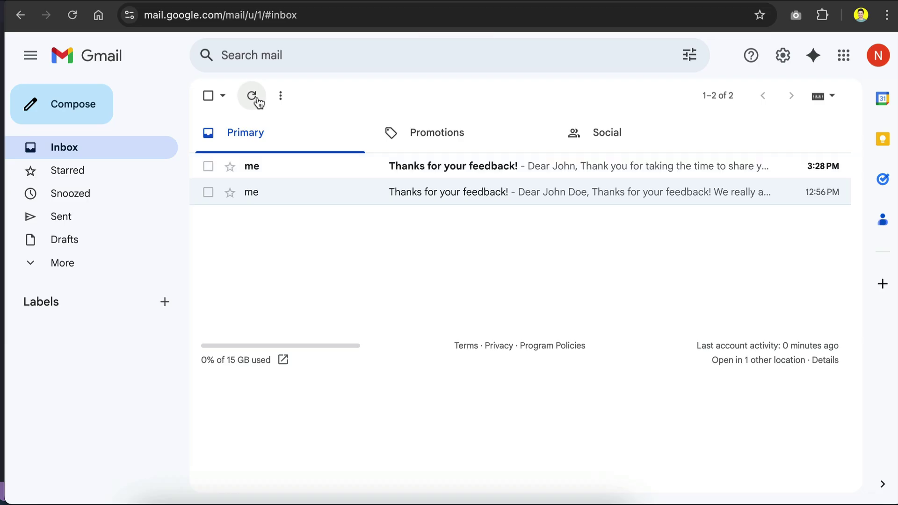
left_click(565, 174)
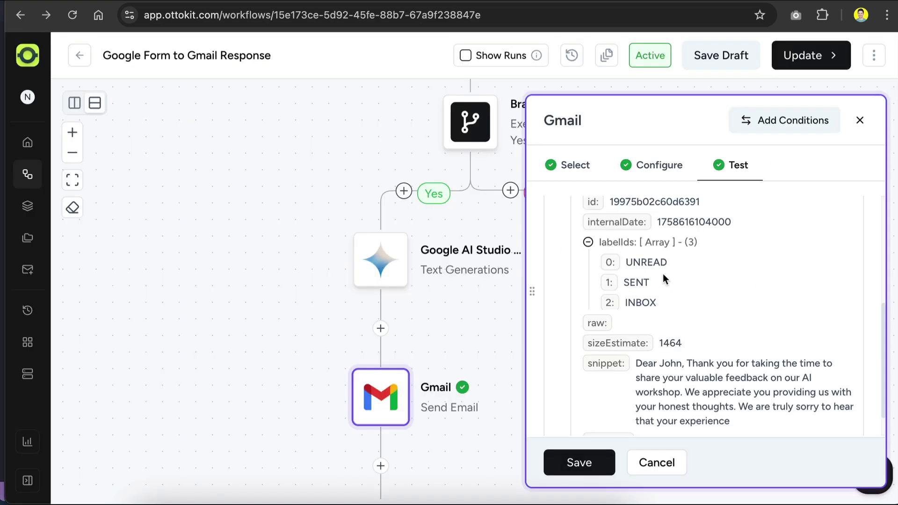
Save the Gmail send-email step settings
scroll(663, 273, "down", 1)
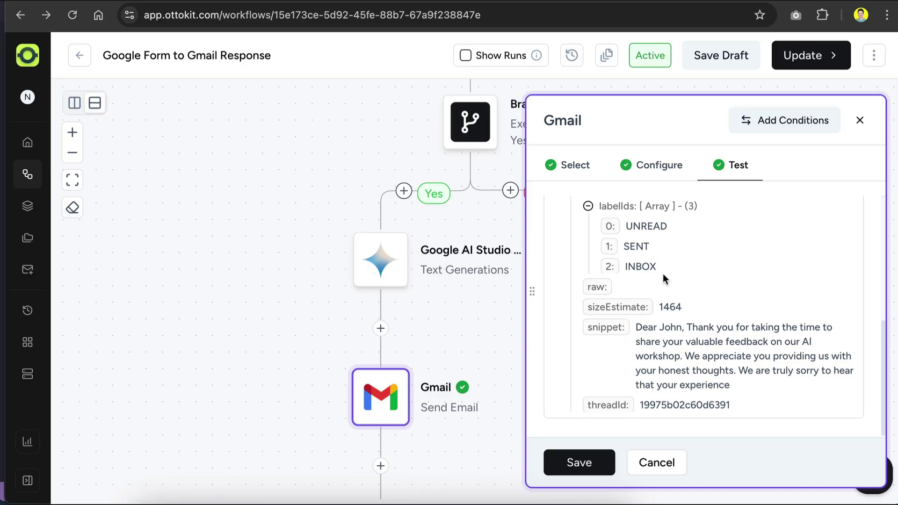
left_click(575, 461)
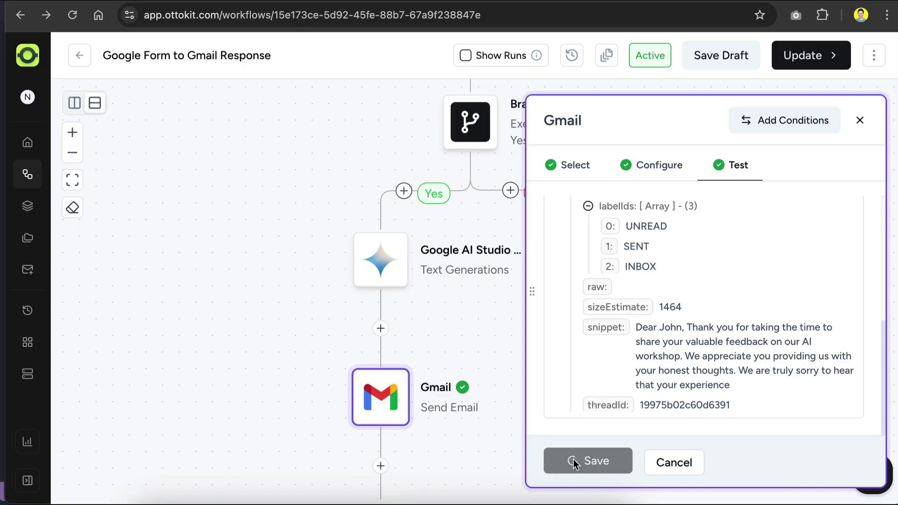
scroll(672, 235, "up", 4)
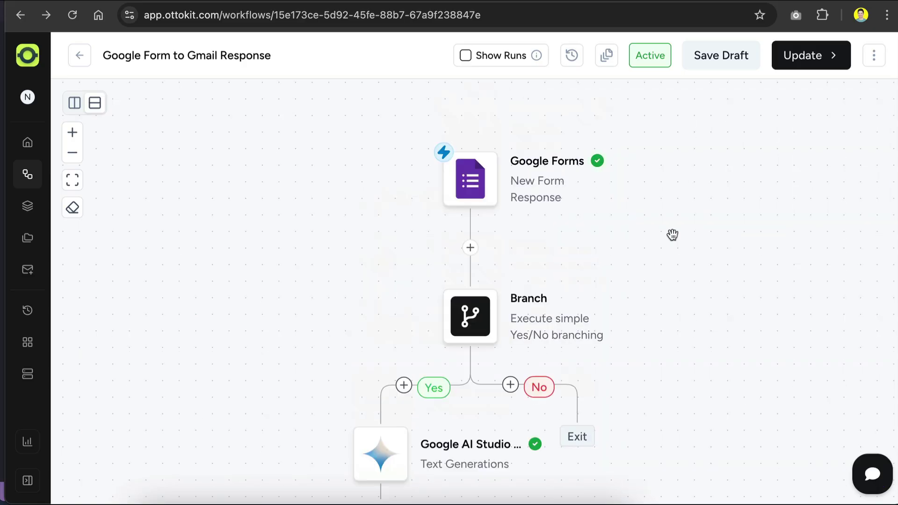
scroll(672, 235, "up", 1)
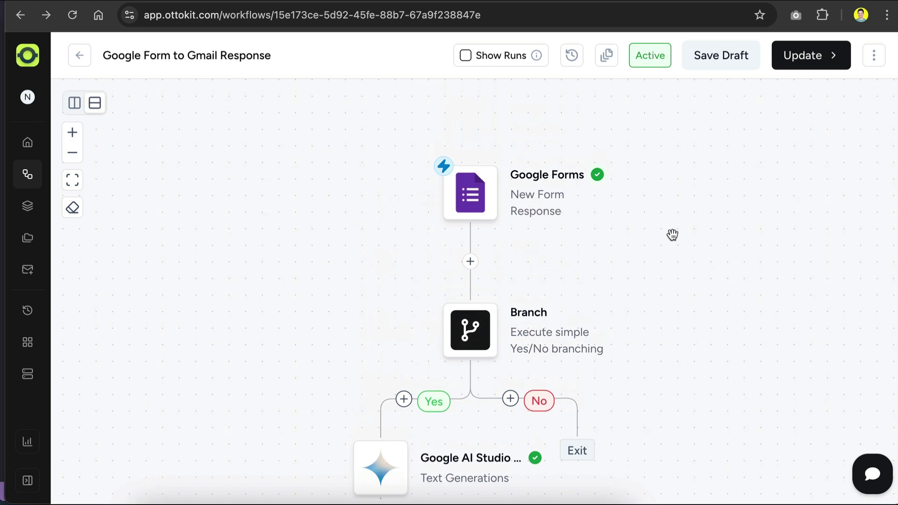
Publish the workflow as a new version and dismiss the success notice
left_click(811, 70)
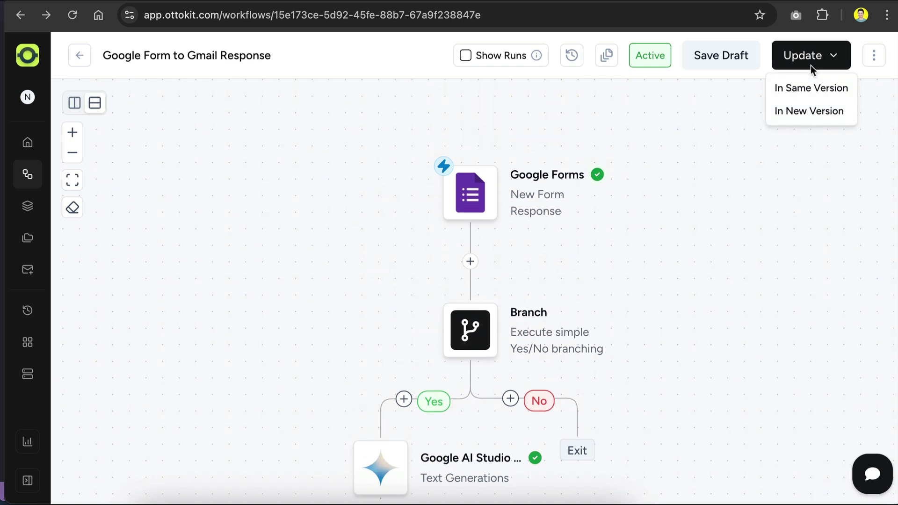
left_click(796, 117)
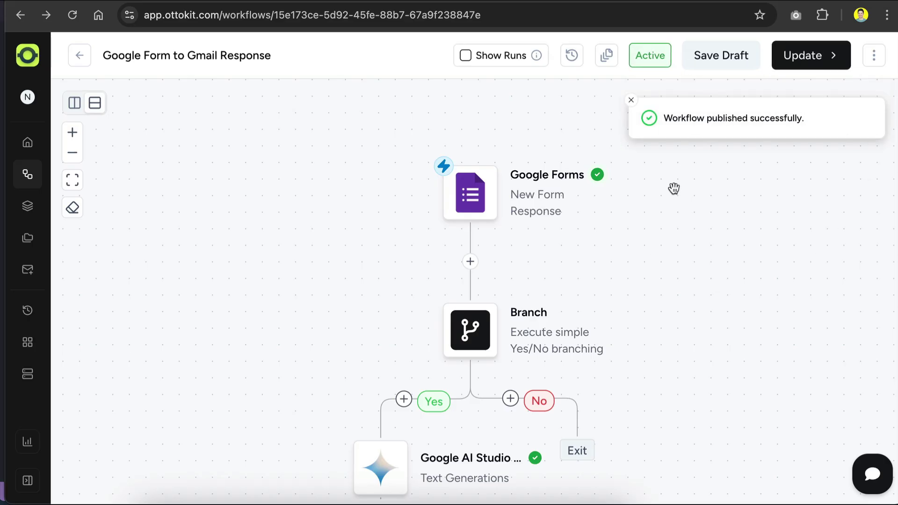
left_click(633, 105)
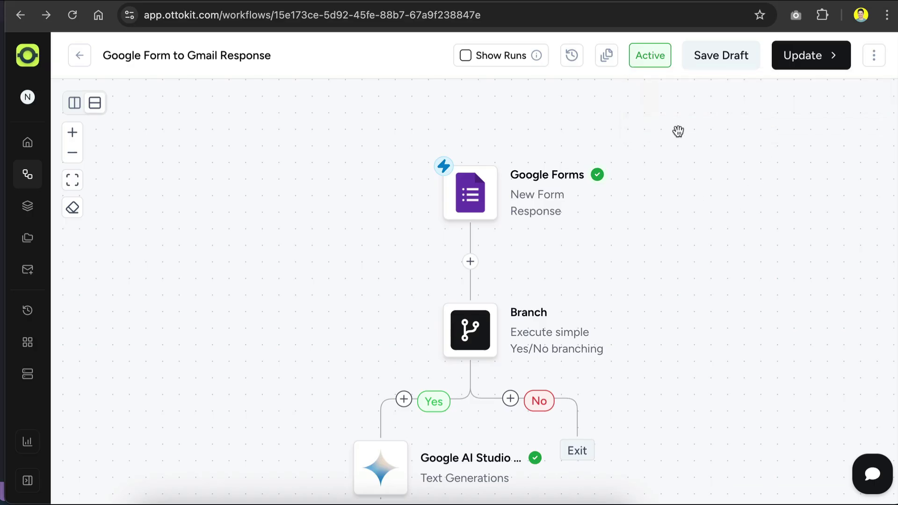
left_click(607, 62)
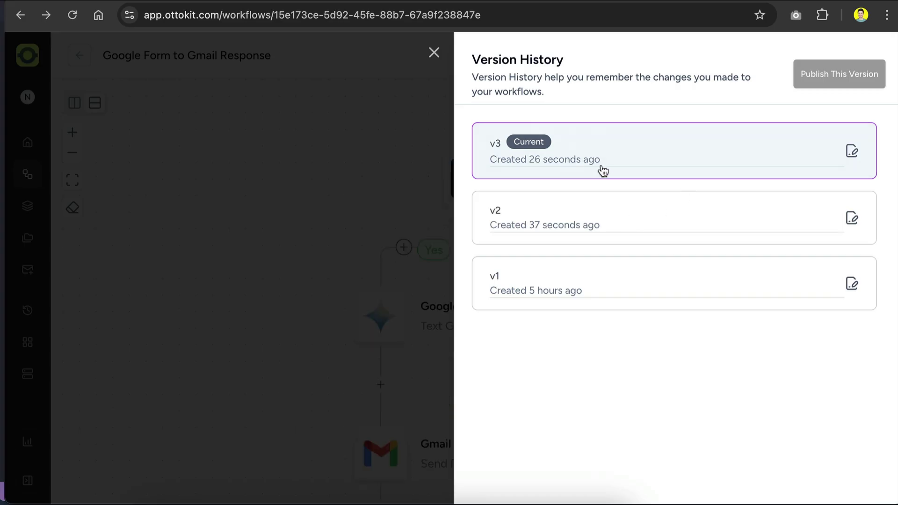
left_click(603, 170)
scroll(407, 402, "down", 2)
mouse_move(401, 381)
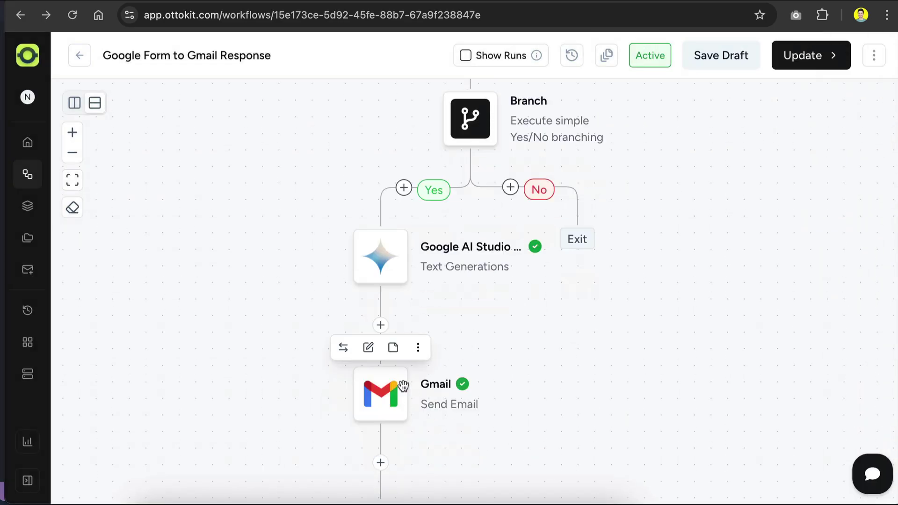
scroll(440, 385, "up", 3)
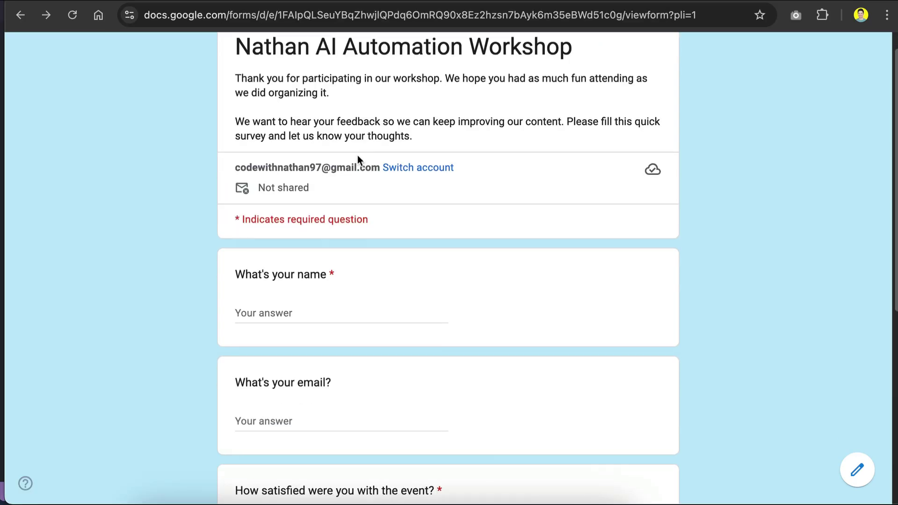
scroll(357, 160, "down", 3)
Submit a test response with the respondent's name and e-mail, rating 4, and a comment wishing for more practical use cases
left_click(333, 174)
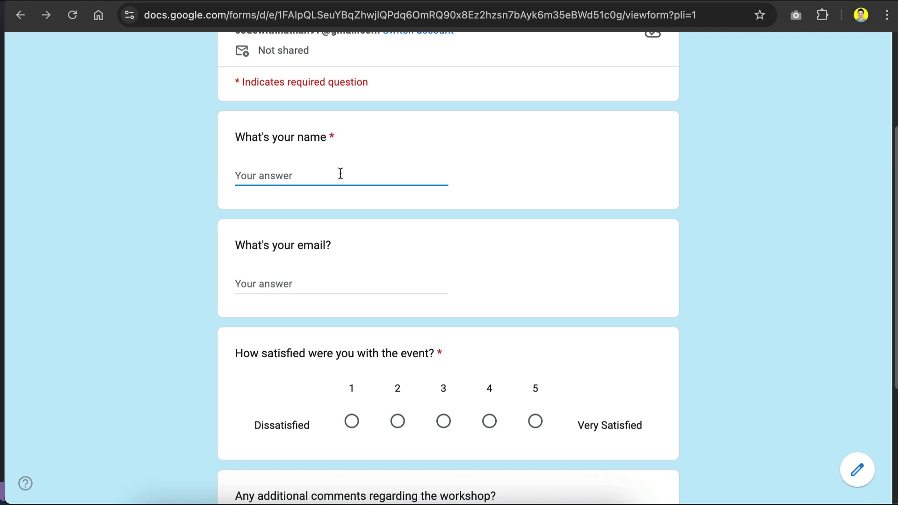
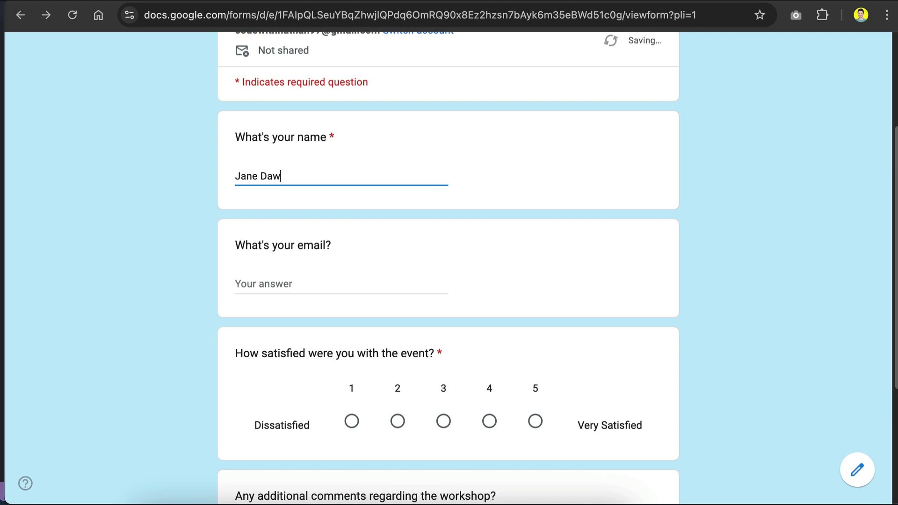
left_click(294, 282)
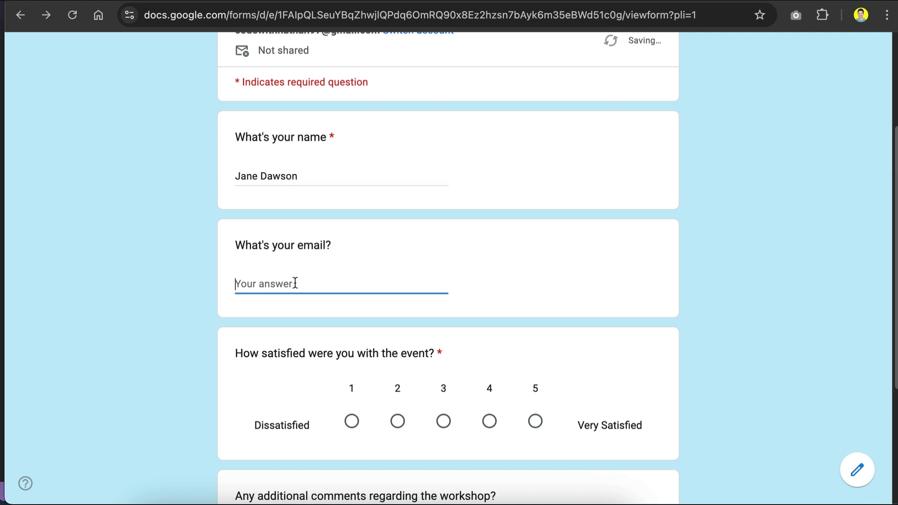
left_click(307, 314)
scroll(439, 370, "down", 4)
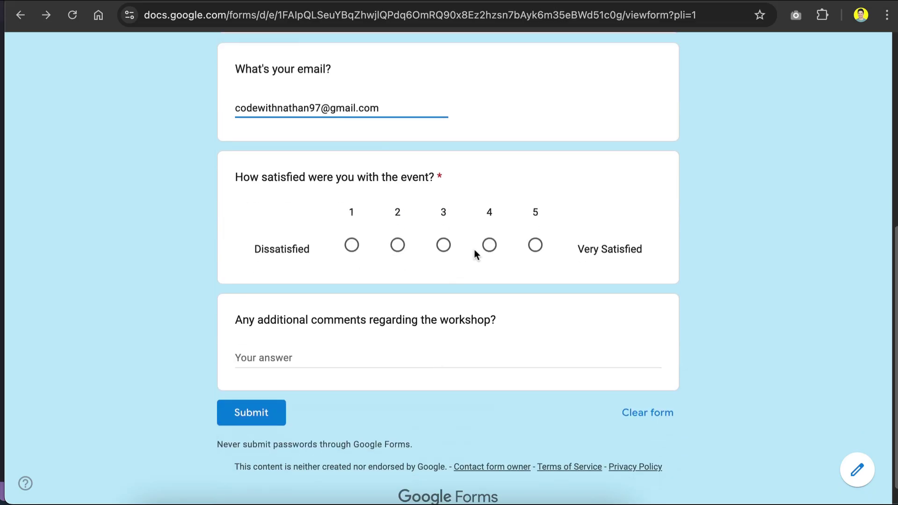
left_click(488, 246)
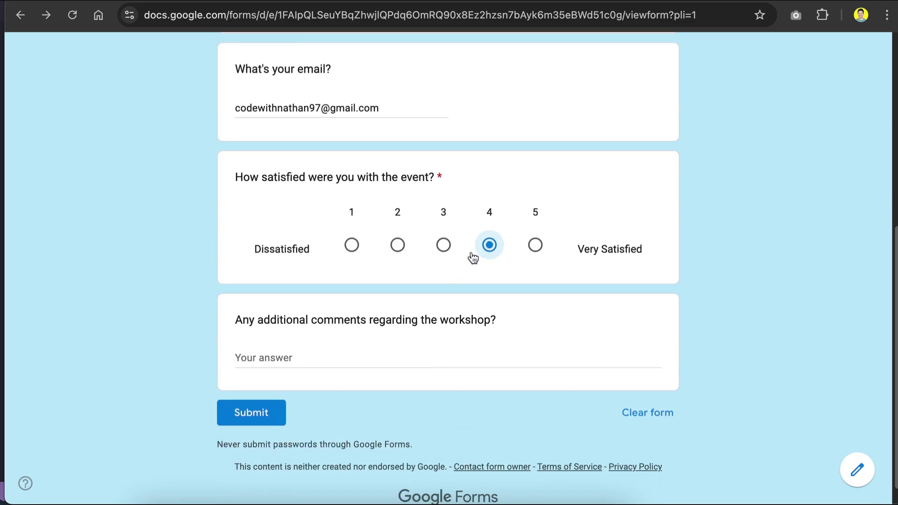
left_click(309, 357)
type("The workshop was very informative, but I wish there were more practical use cases shared.")
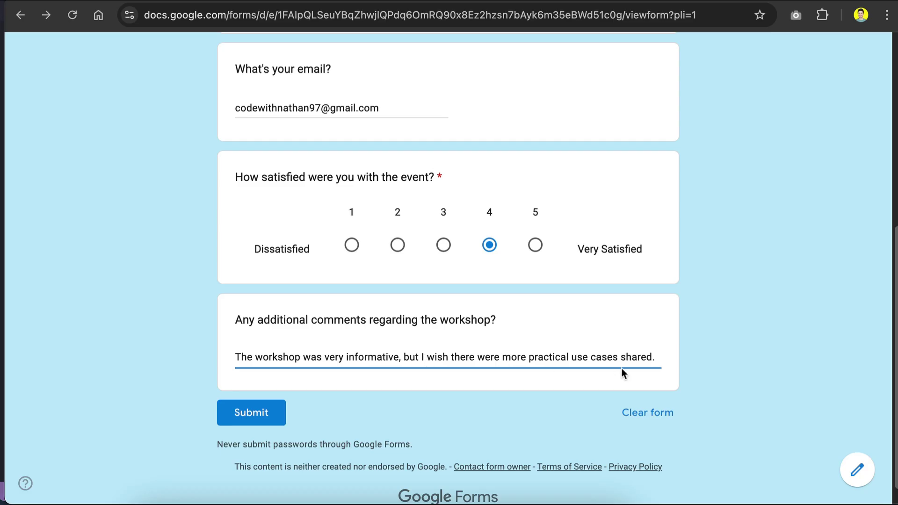
left_click(263, 413)
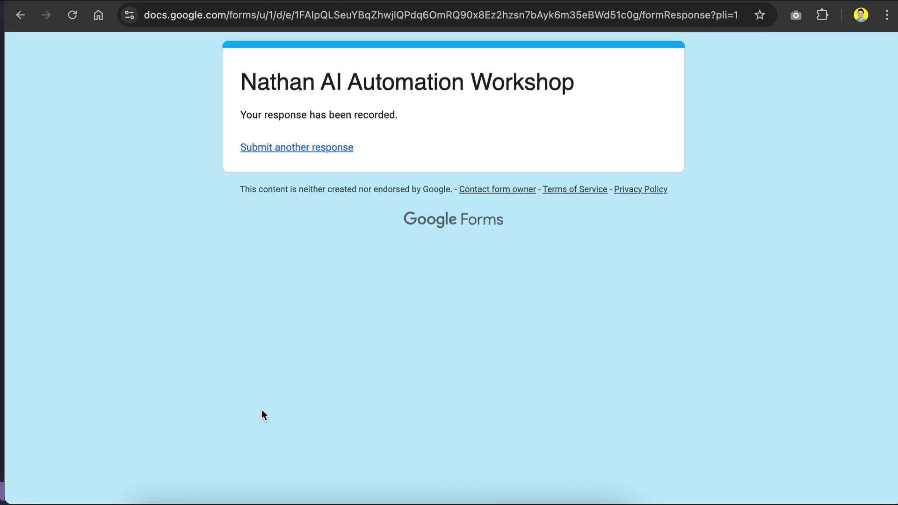
Refresh the Gmail inbox and open the new 'Thanks for your feedback!' reply
left_click(439, 1)
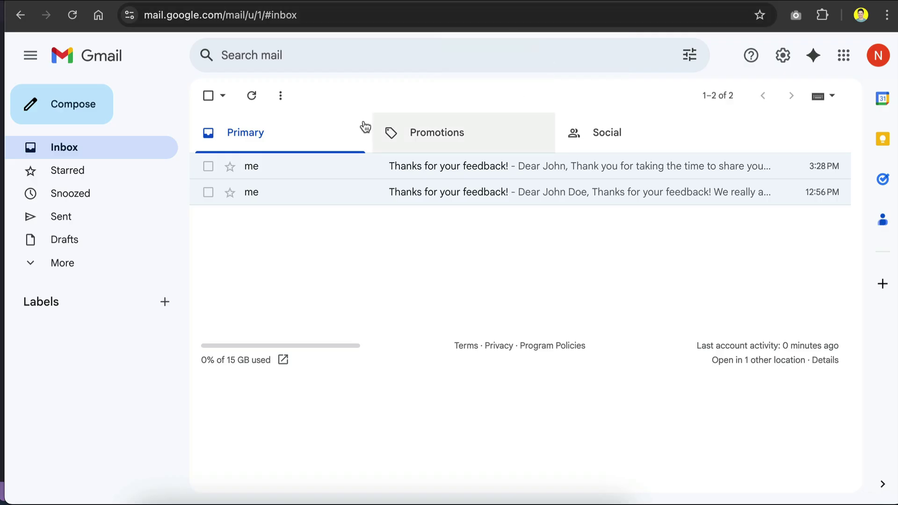
left_click(255, 98)
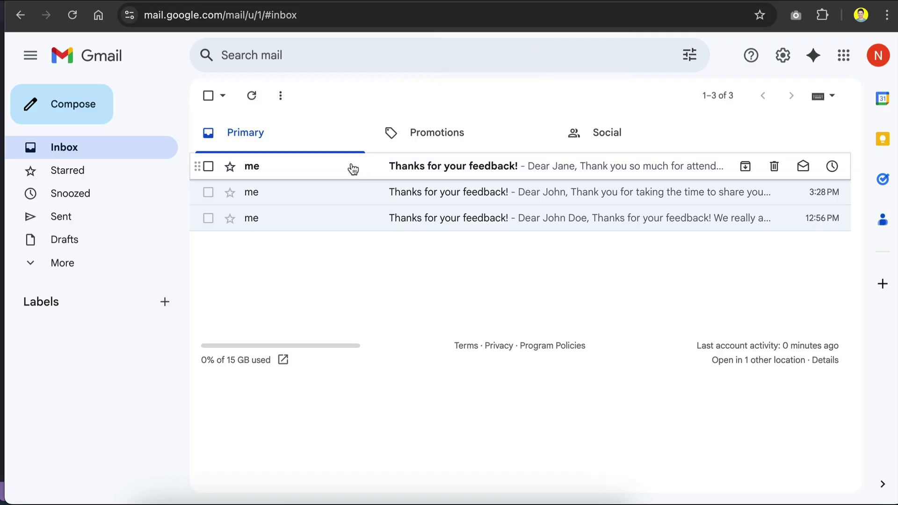
left_click(411, 169)
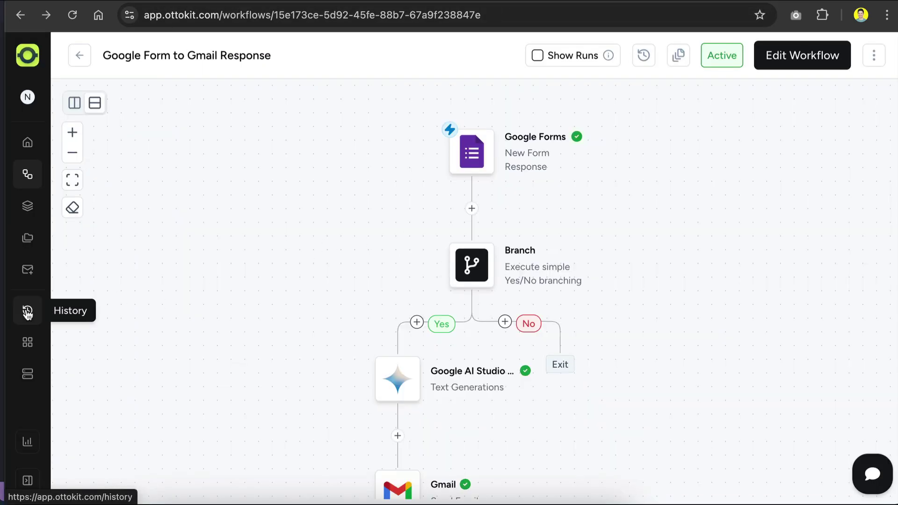
View the History page listing the workflow's completed runs, including the new 4:32:20 PM run
left_click(27, 312)
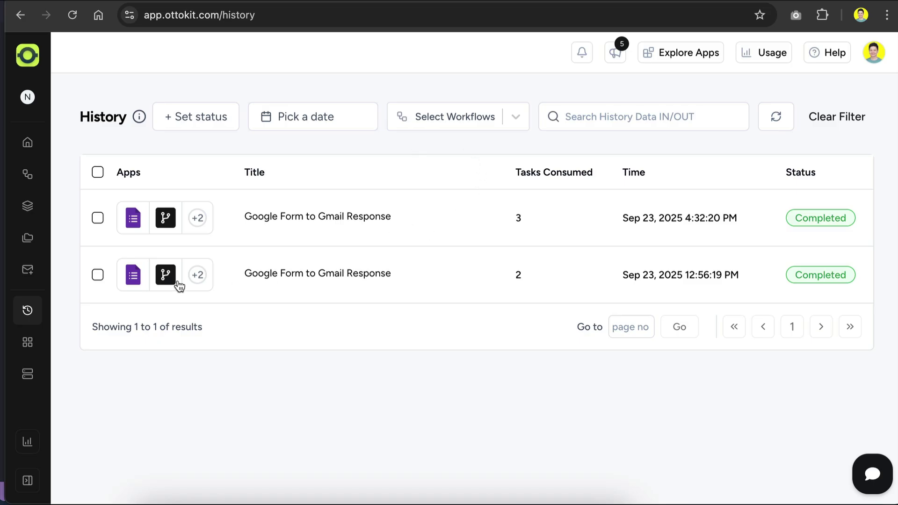
Browse the Recipes and MCP Servers pages, then return to the home dashboard's AI Agents recipes
left_click(31, 215)
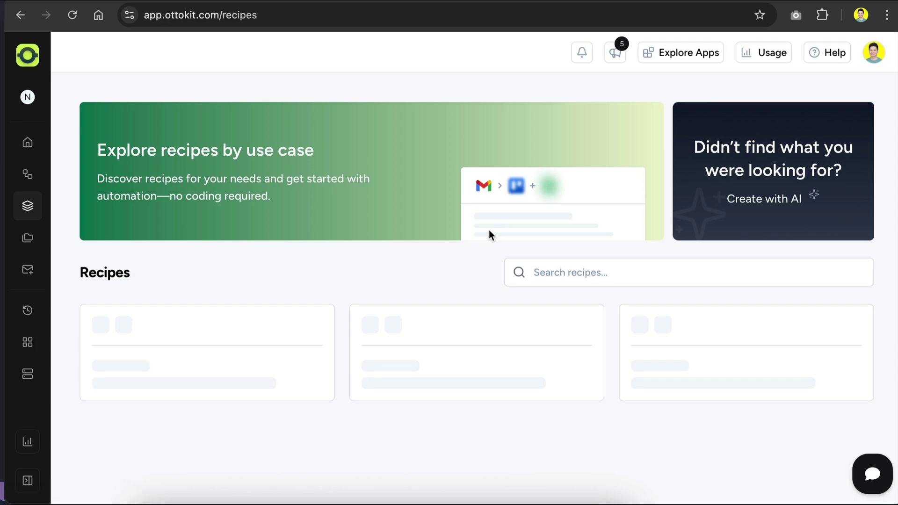
scroll(515, 176, "down", 4)
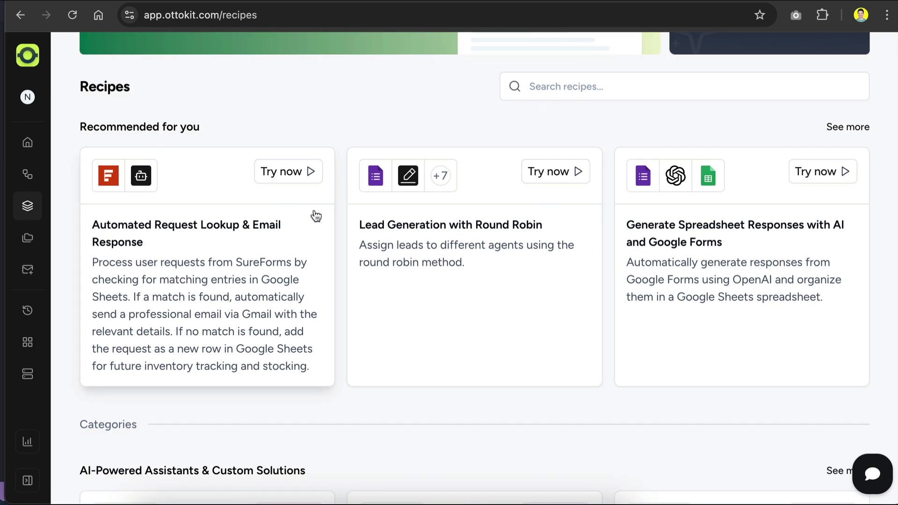
scroll(313, 213, "down", 6)
scroll(449, 150, "up", 10)
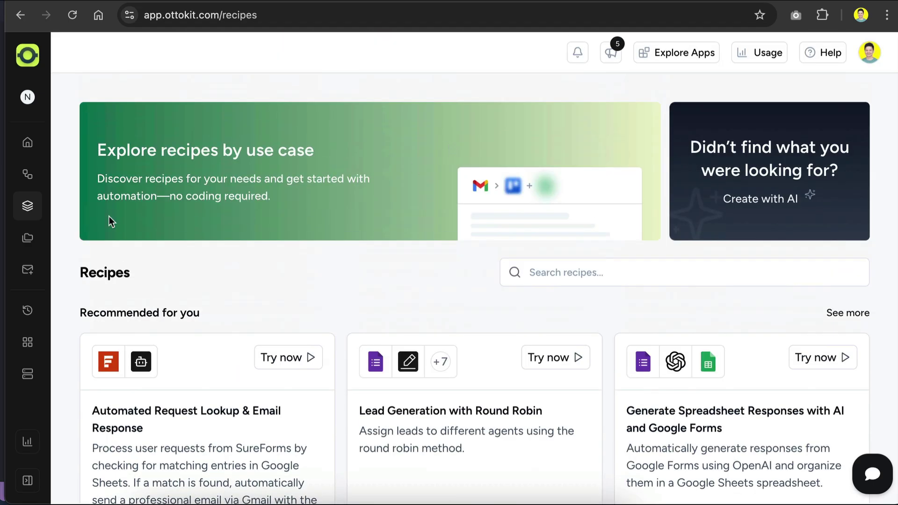
left_click(27, 372)
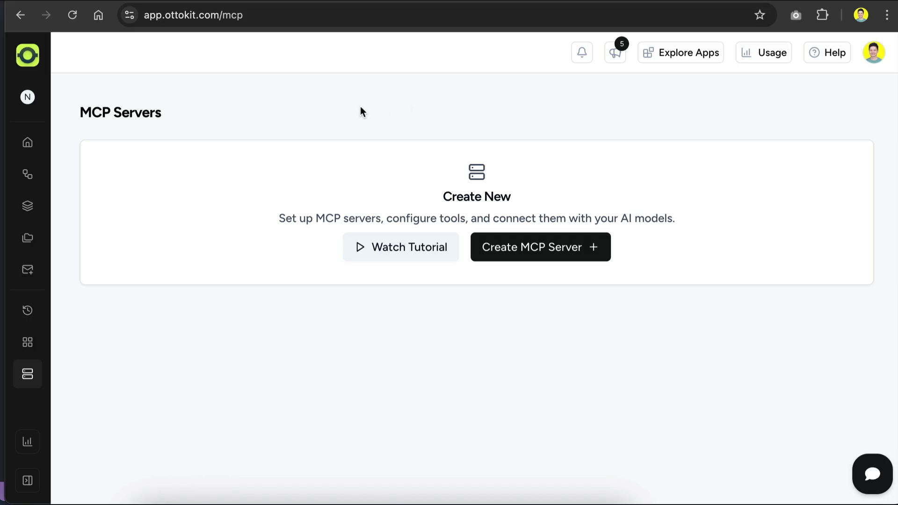
key("alt+Left")
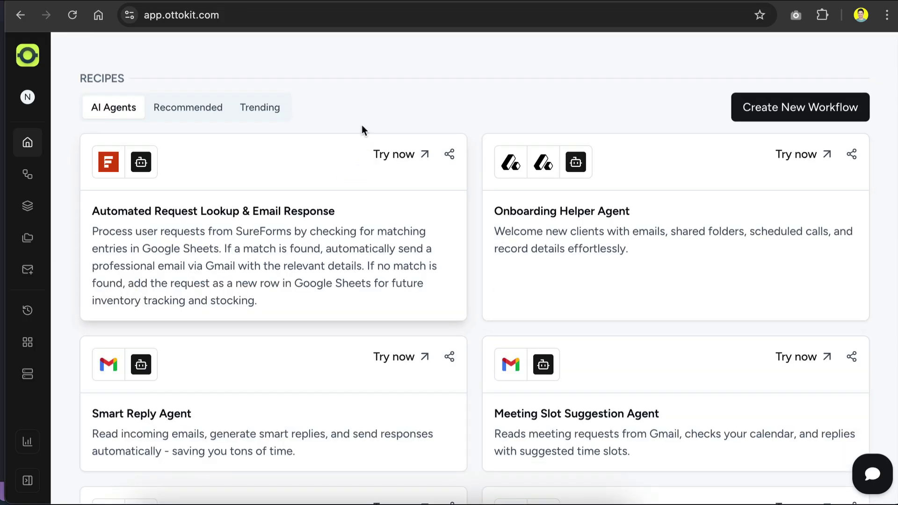
scroll(361, 125, "up", 5)
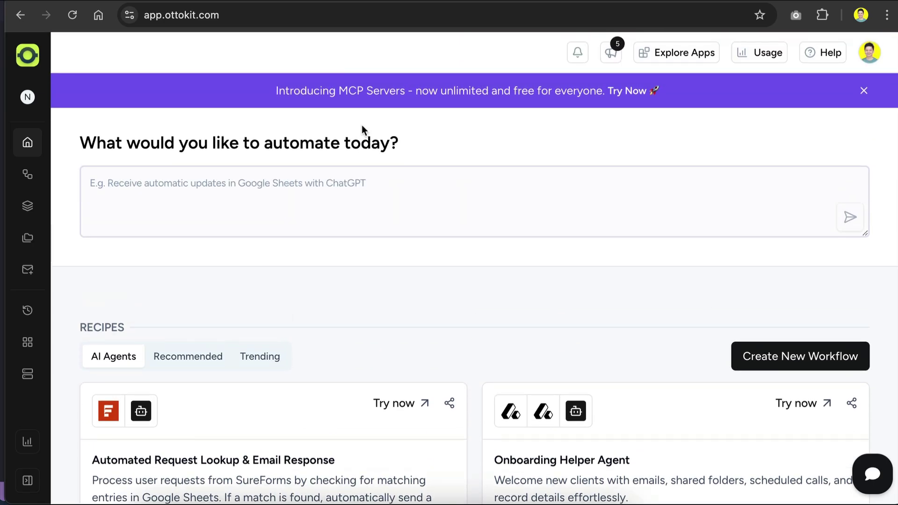